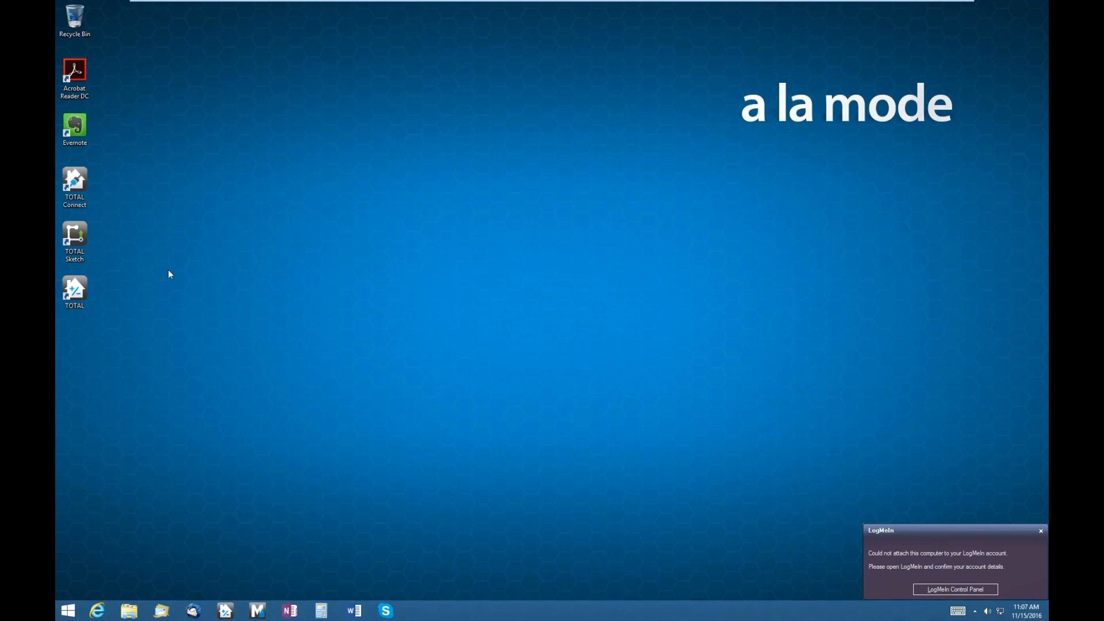
- Launch TOTAL from the desktop icon and let the Appraisal Desktop File Manager load
{"action": "double_click", "coordinate": [74, 291]}
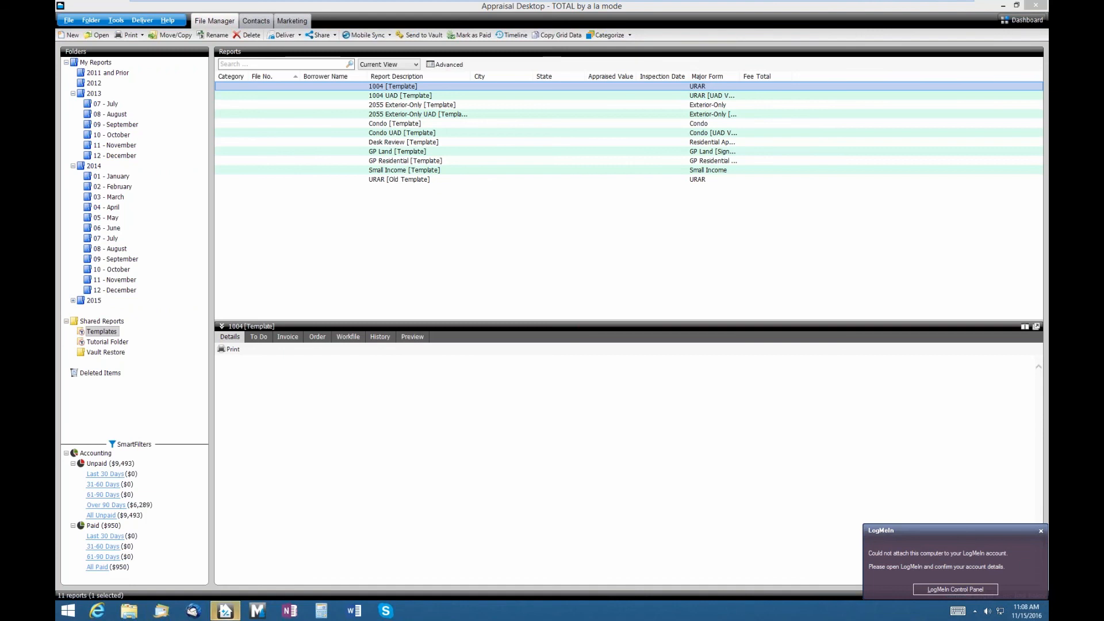
- Open the TOTAL Sample - UAD report from the Tutorial Folder under Shared Reports
{"action": "left_click", "coordinate": [108, 342]}
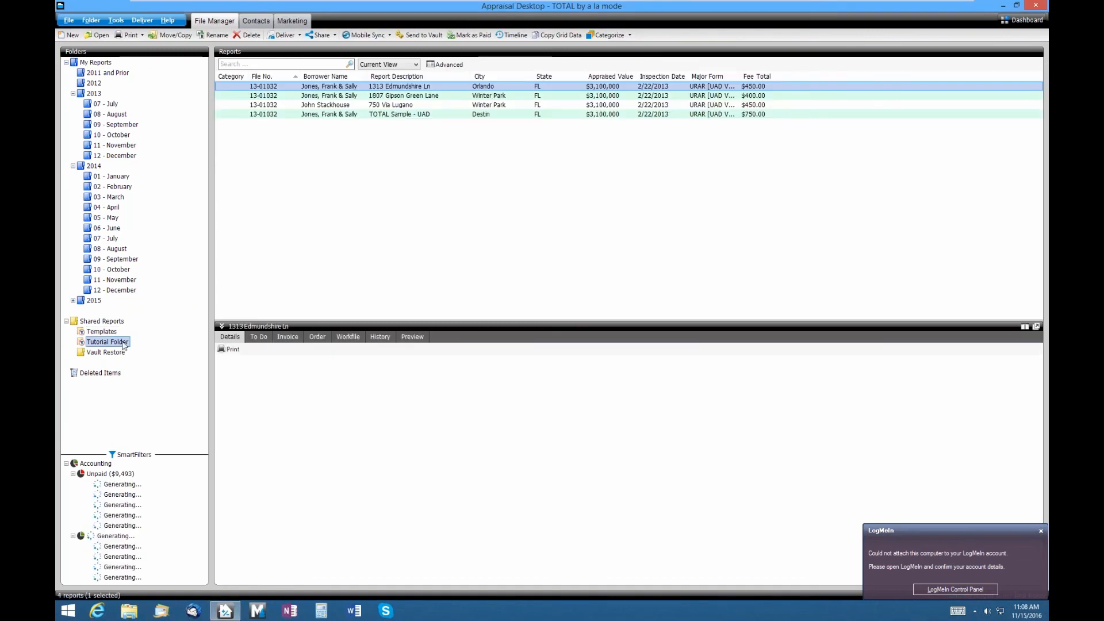
{"action": "left_click", "coordinate": [364, 115]}
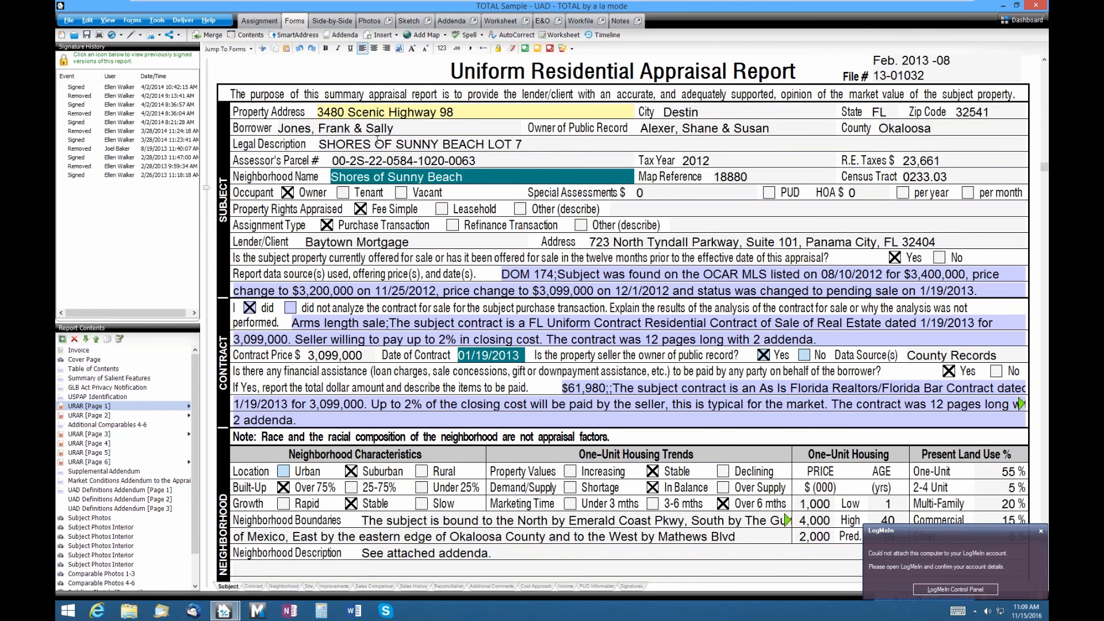
- Remove the appraiser's signature from the report, confirming Yes, and dismiss the LogMeIn notification
{"action": "left_click", "coordinate": [142, 35]}
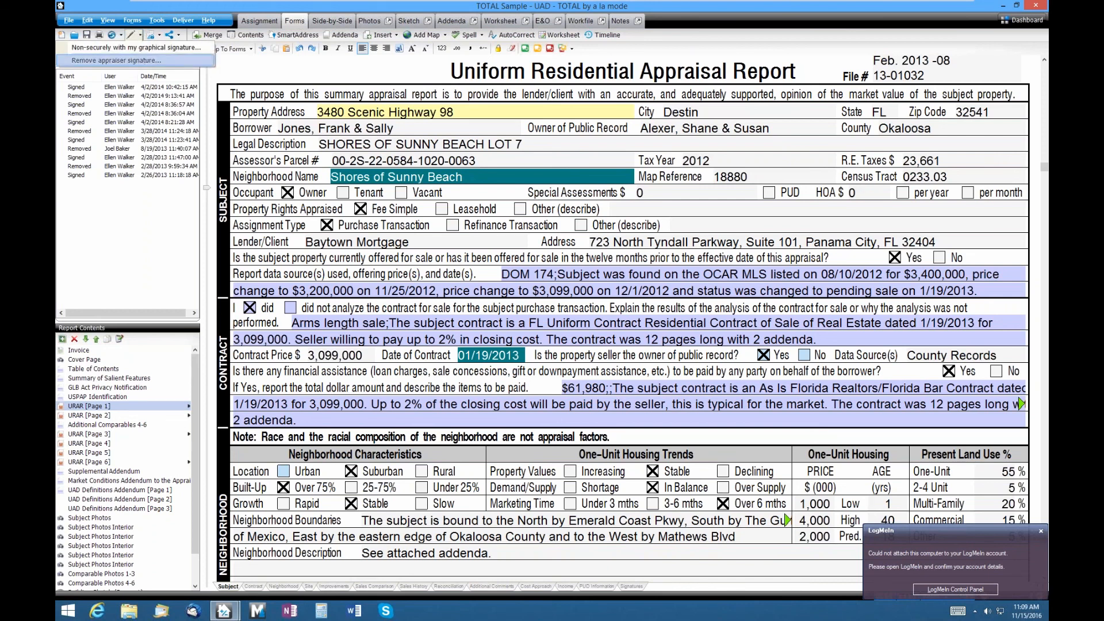
{"action": "left_click", "coordinate": [132, 60]}
{"action": "left_click", "coordinate": [619, 340]}
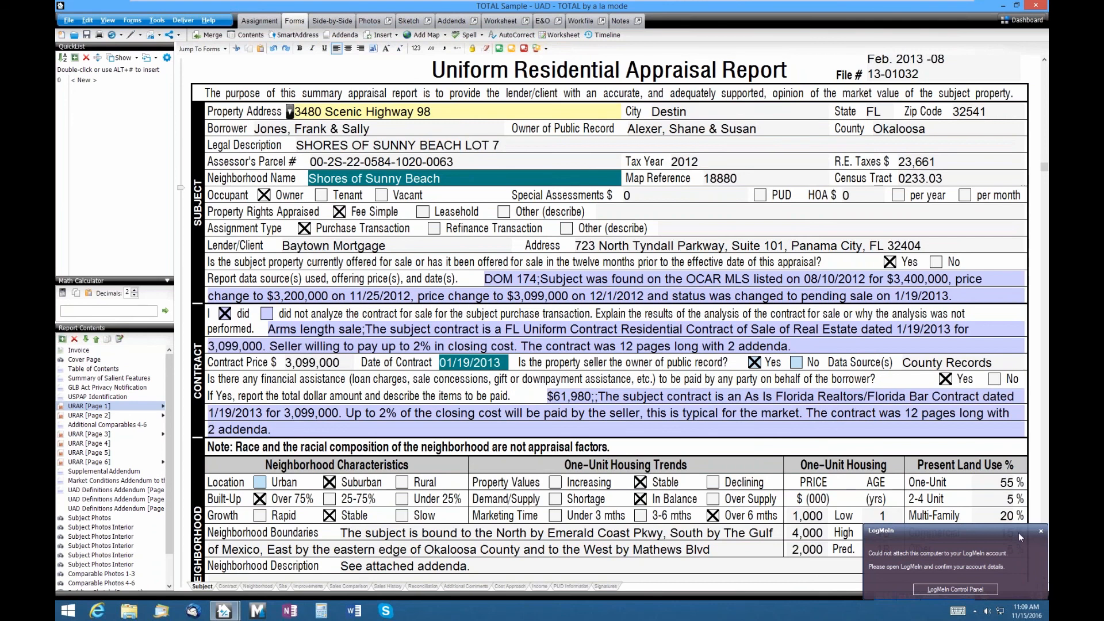
{"action": "left_click", "coordinate": [1039, 532]}
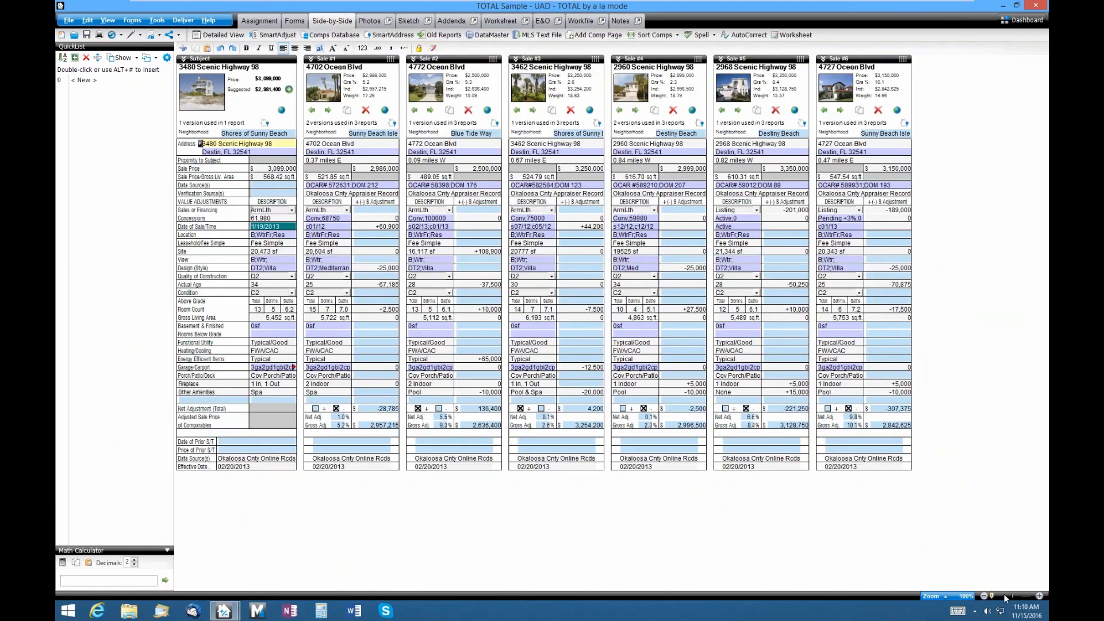
- Zoom in on the Side-by-Side grid with the bottom-right zoom slider
{"action": "left_click_drag", "start_coordinate": [1005, 598], "coordinate": [1020, 598]}
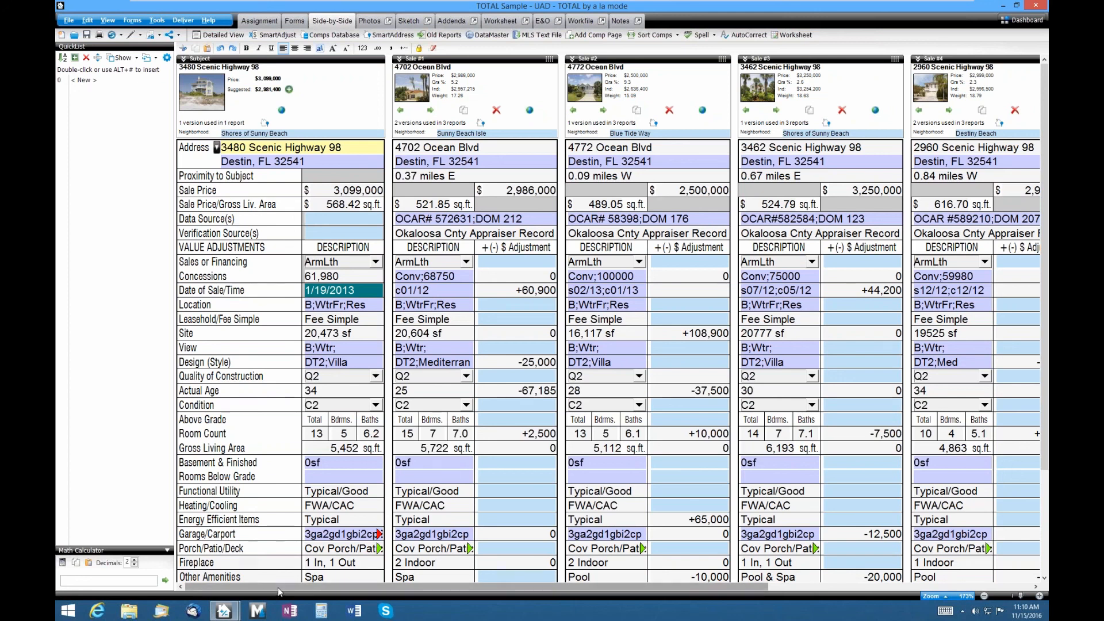
- Hide the QuickList and Math Calculator panes with F11 so the grid widens through Sale #5
{"action": "left_click_drag", "start_coordinate": [283, 588], "coordinate": [220, 588]}
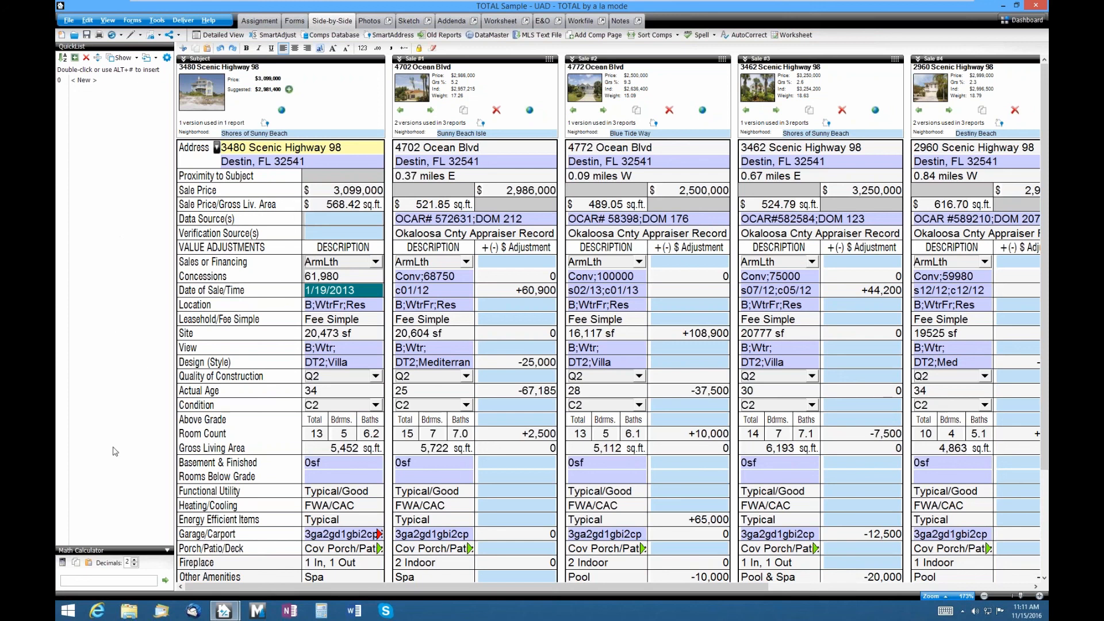
{"action": "left_click", "coordinate": [116, 578]}
{"action": "key", "text": "F11"}
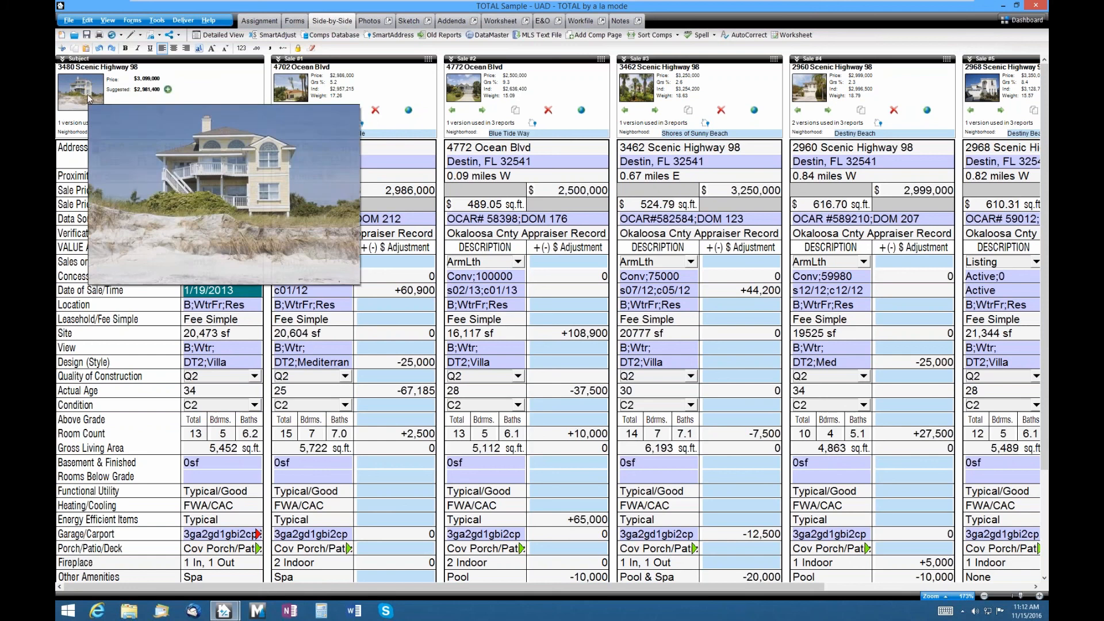
{"action": "mouse_move", "coordinate": [296, 85]}
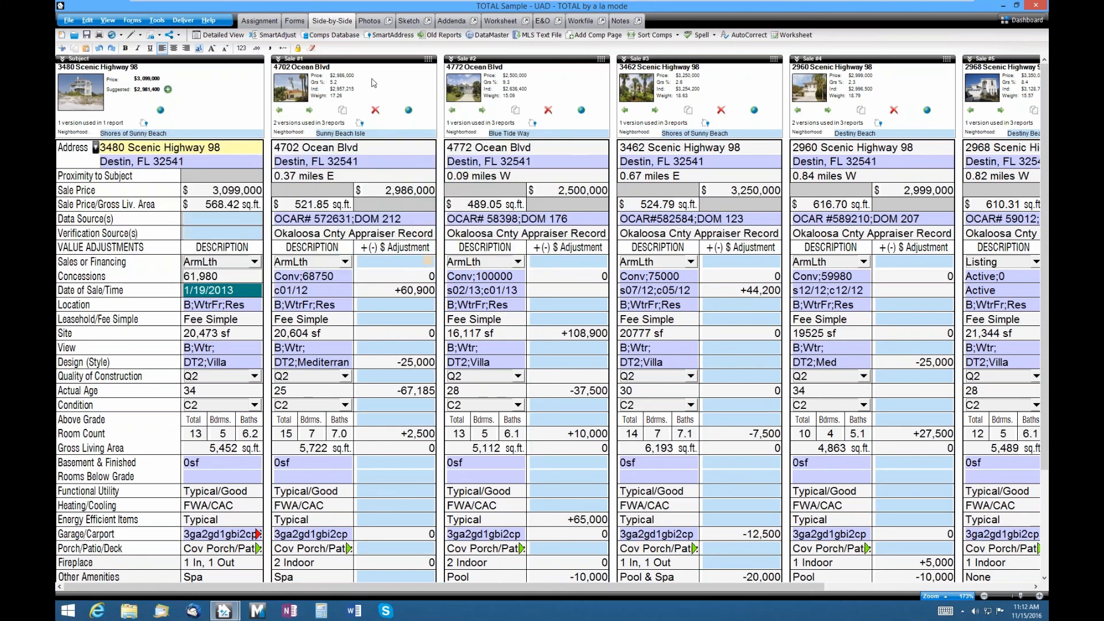
{"action": "mouse_move", "coordinate": [452, 89]}
{"action": "left_click_drag", "start_coordinate": [783, 589], "coordinate": [846, 589]}
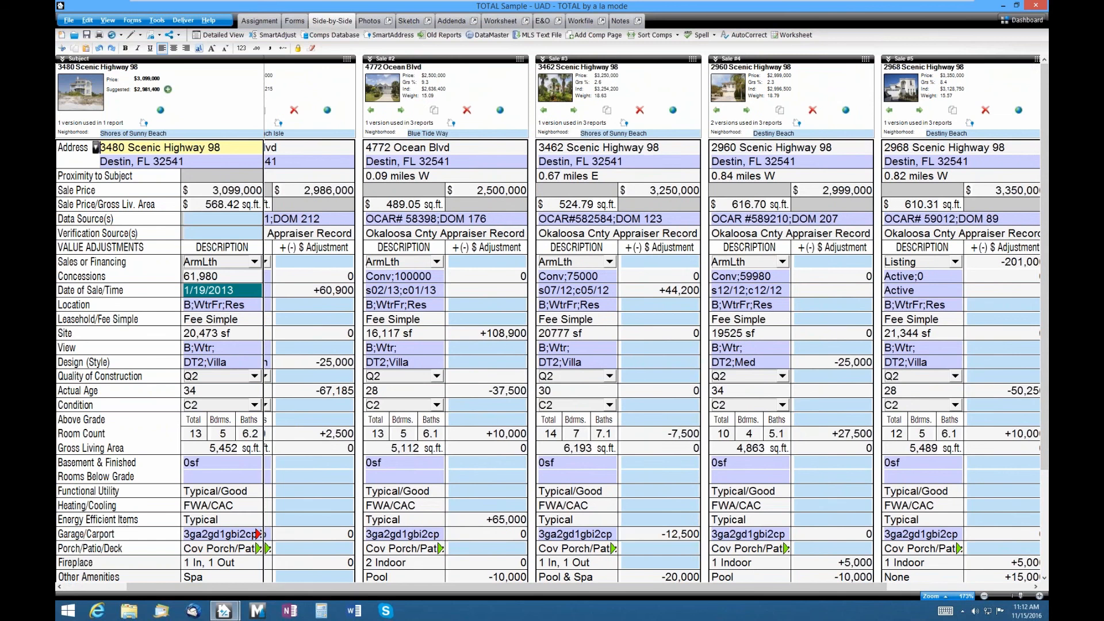
{"action": "left_click_drag", "start_coordinate": [1038, 59], "coordinate": [520, 85]}
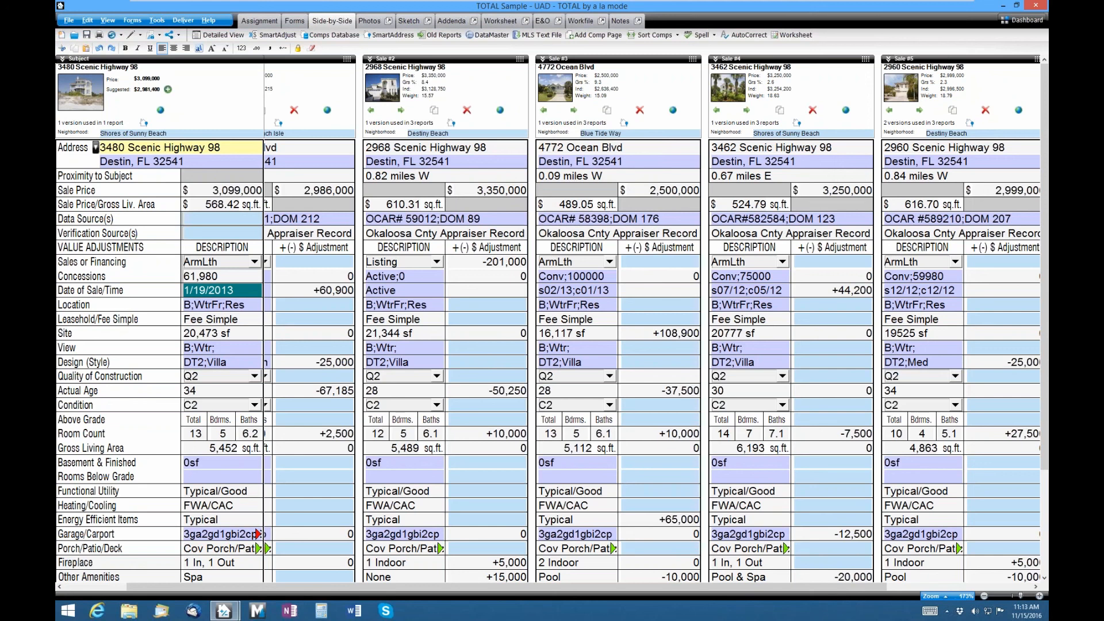
{"action": "left_click", "coordinate": [91, 588]}
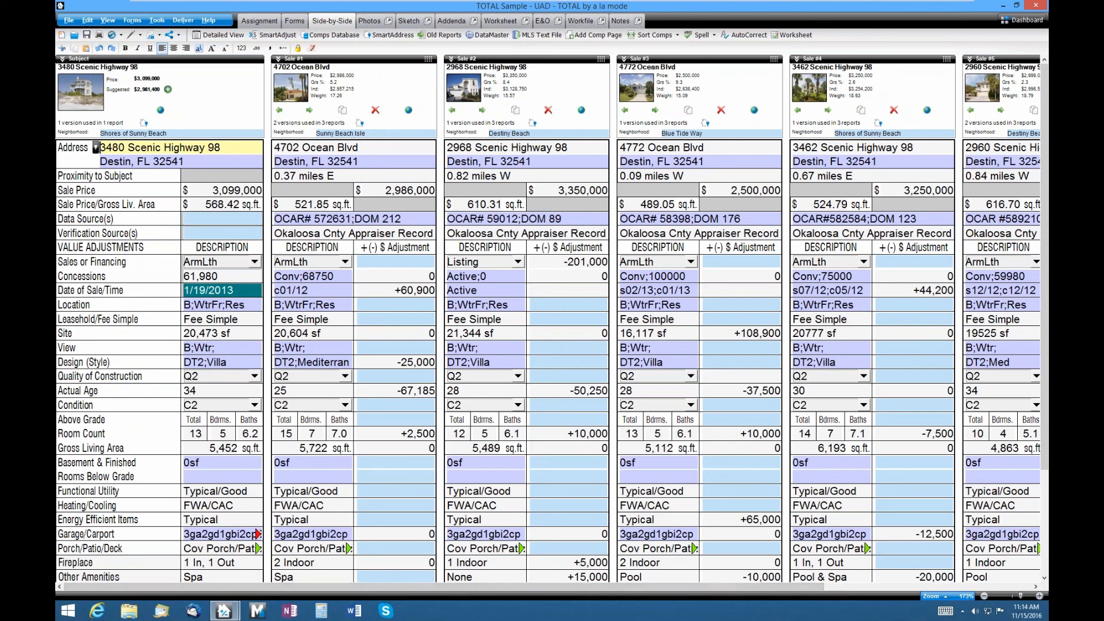
{"action": "left_click", "coordinate": [444, 37]}
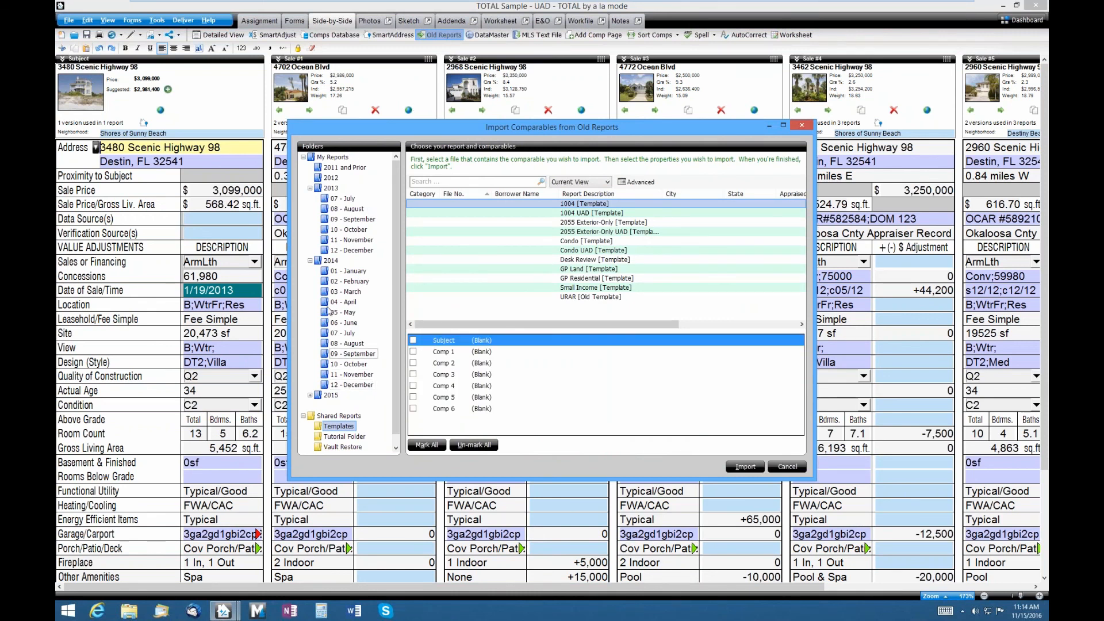
{"action": "left_click", "coordinate": [332, 397]}
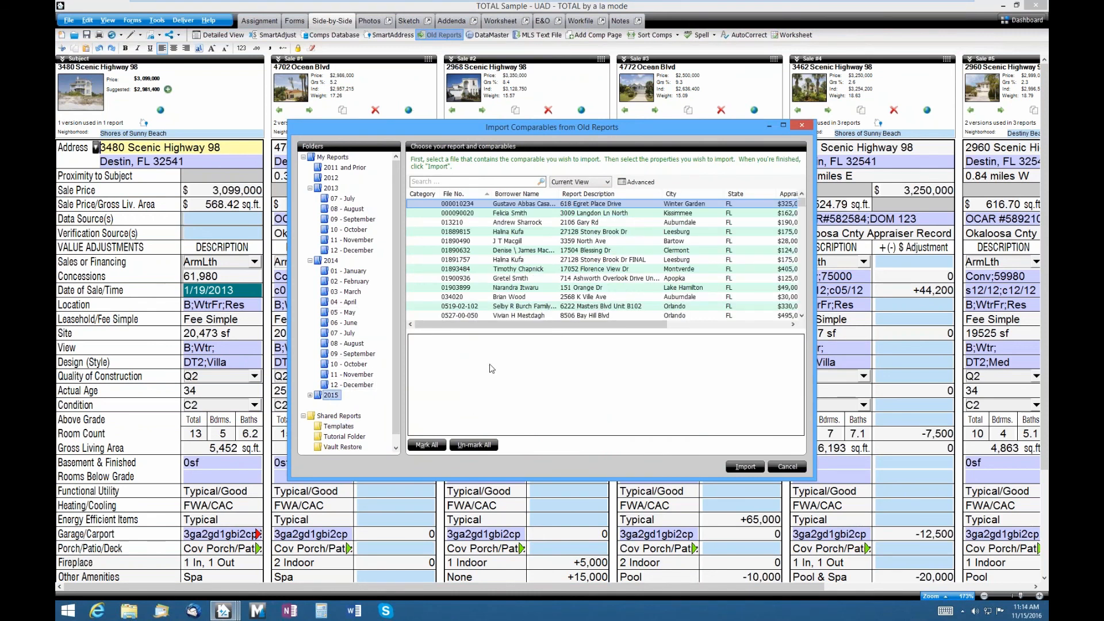
{"action": "left_click", "coordinate": [598, 232]}
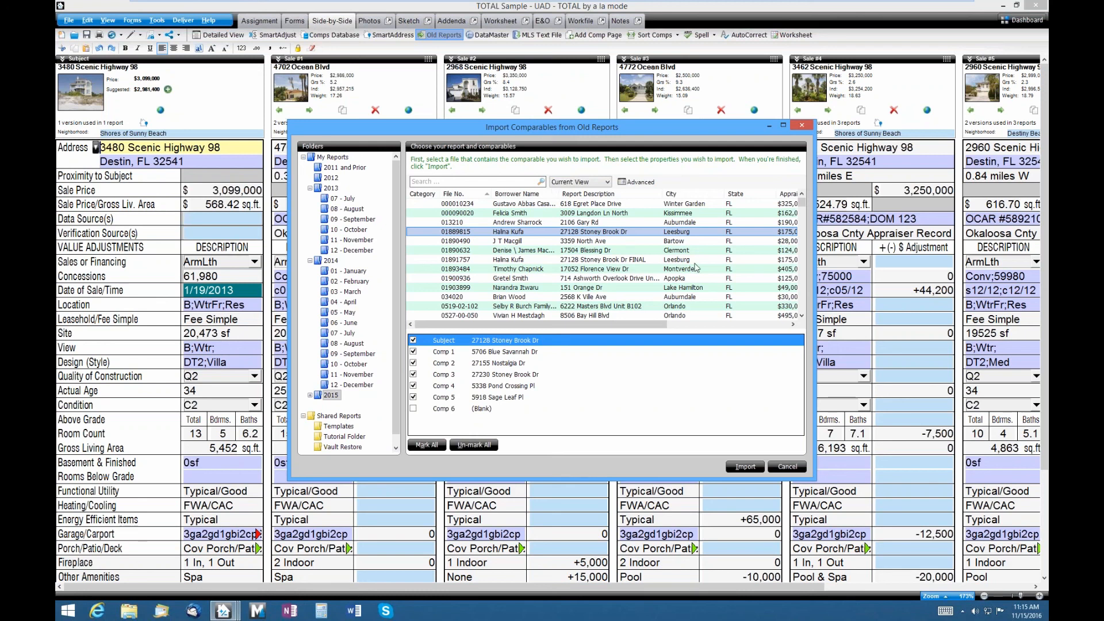
{"action": "left_click", "coordinate": [787, 467]}
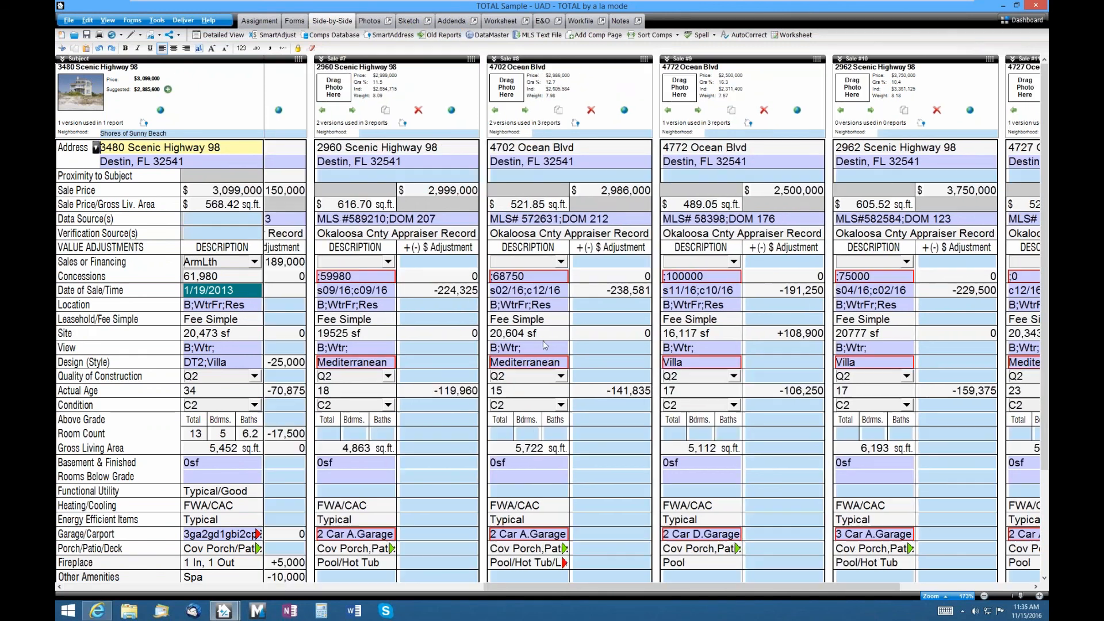
- Clear every field of the Sale #7 comparable with Ctrl+Shift+X
{"action": "left_click", "coordinate": [455, 148]}
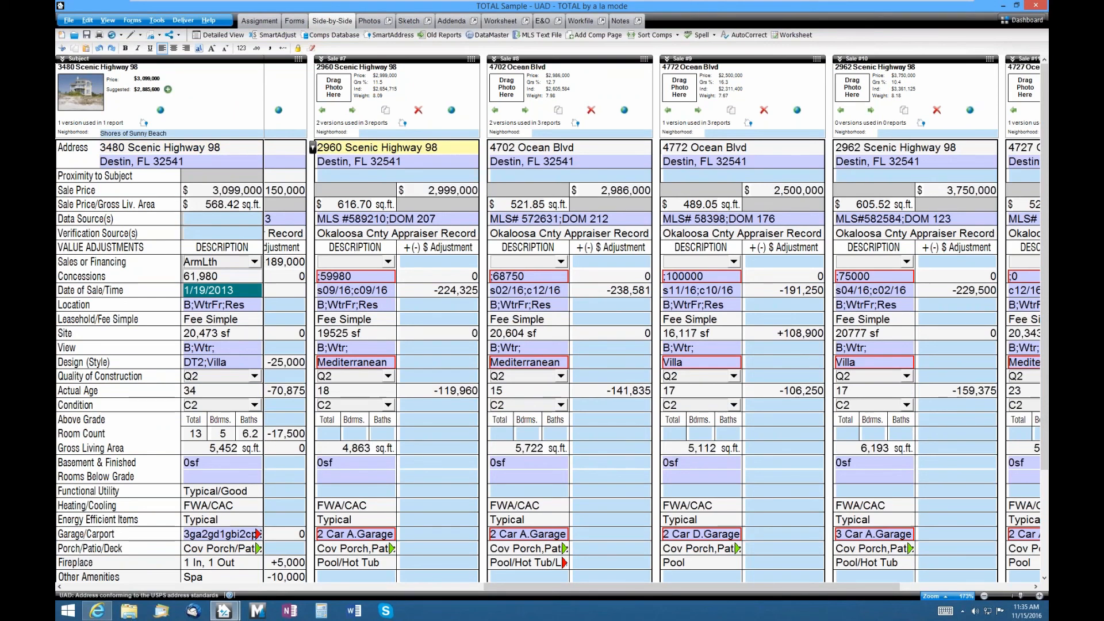
{"action": "key", "text": "ctrl+shift+x"}
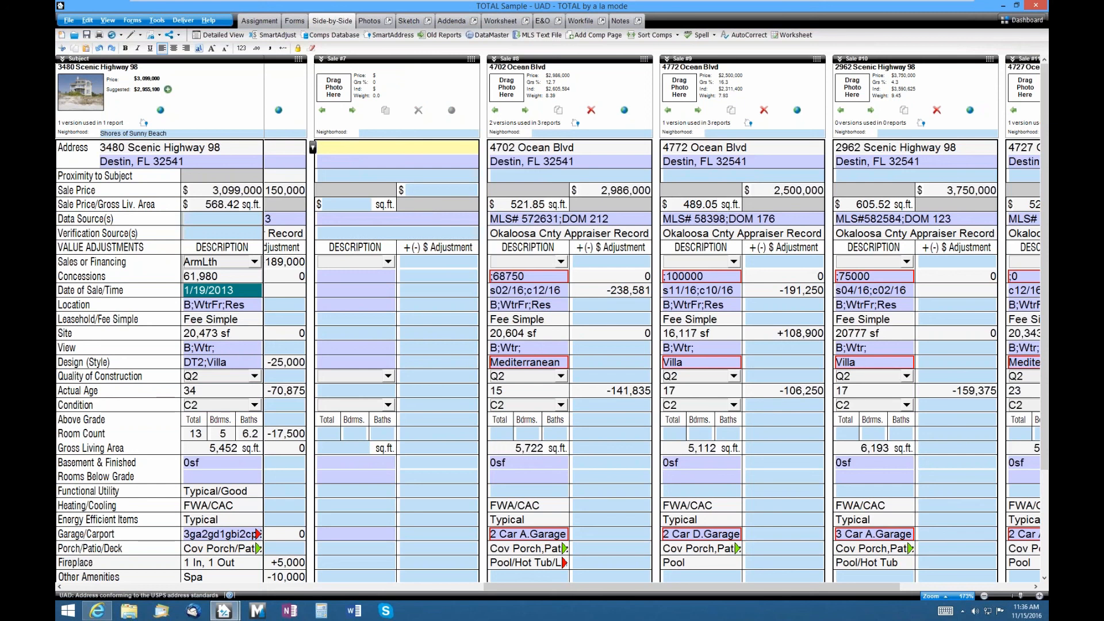
{"action": "key", "text": "Return"}
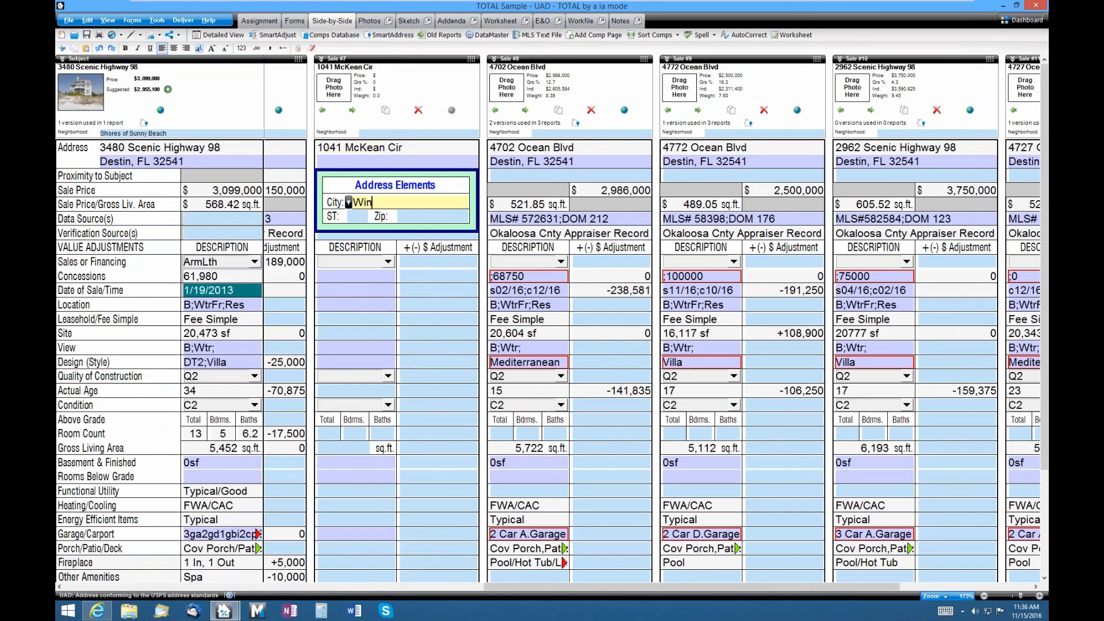
{"action": "key", "text": "Return"}
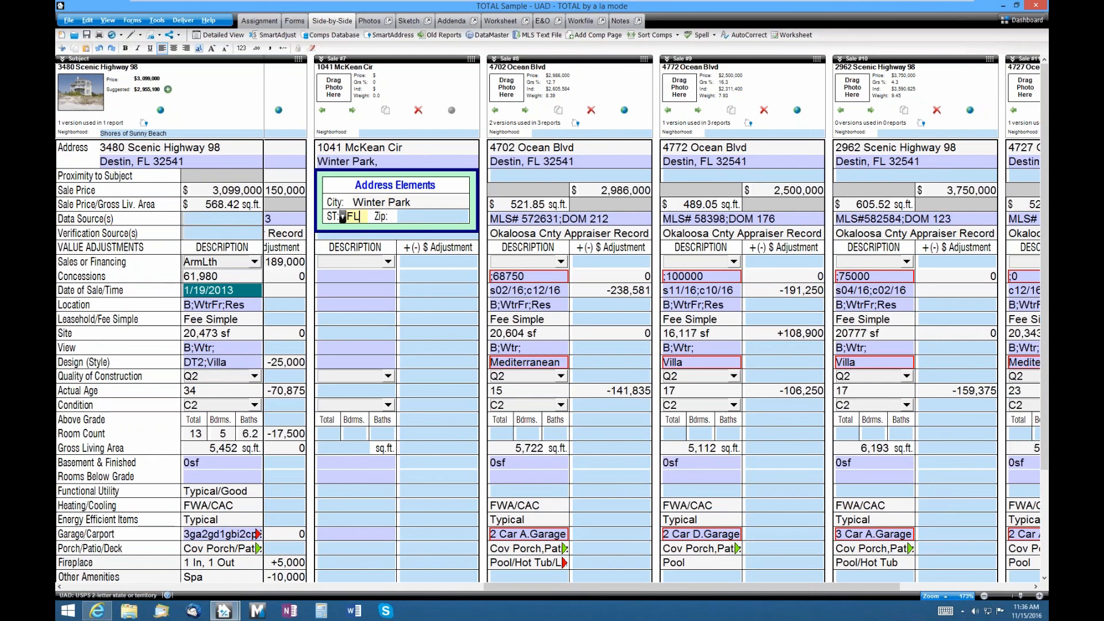
{"action": "key", "text": "Return"}
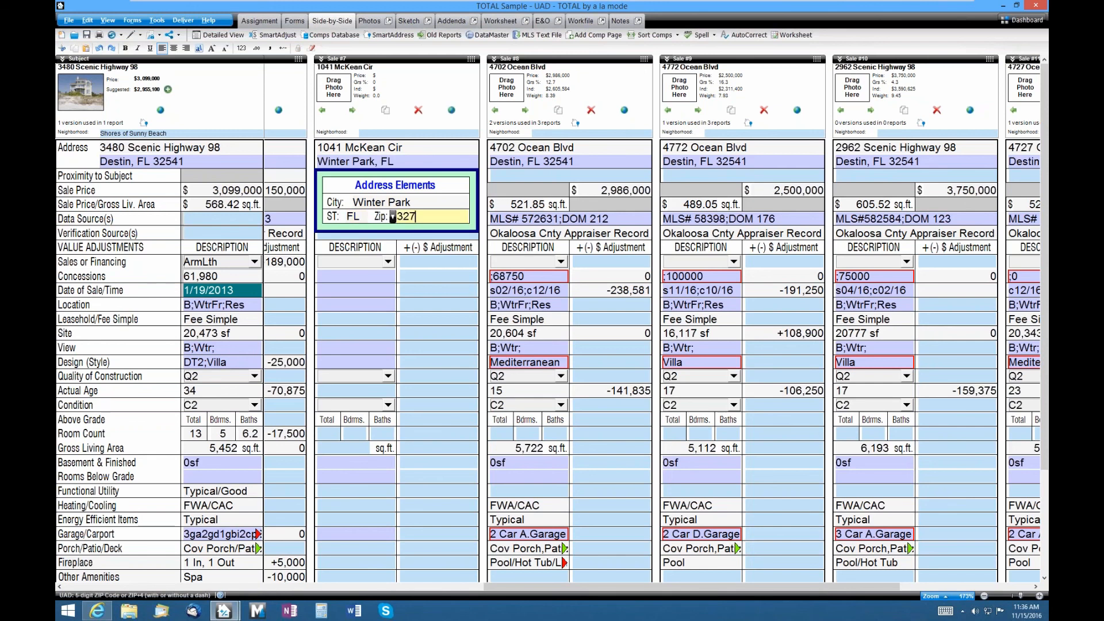
{"action": "key", "text": "Return"}
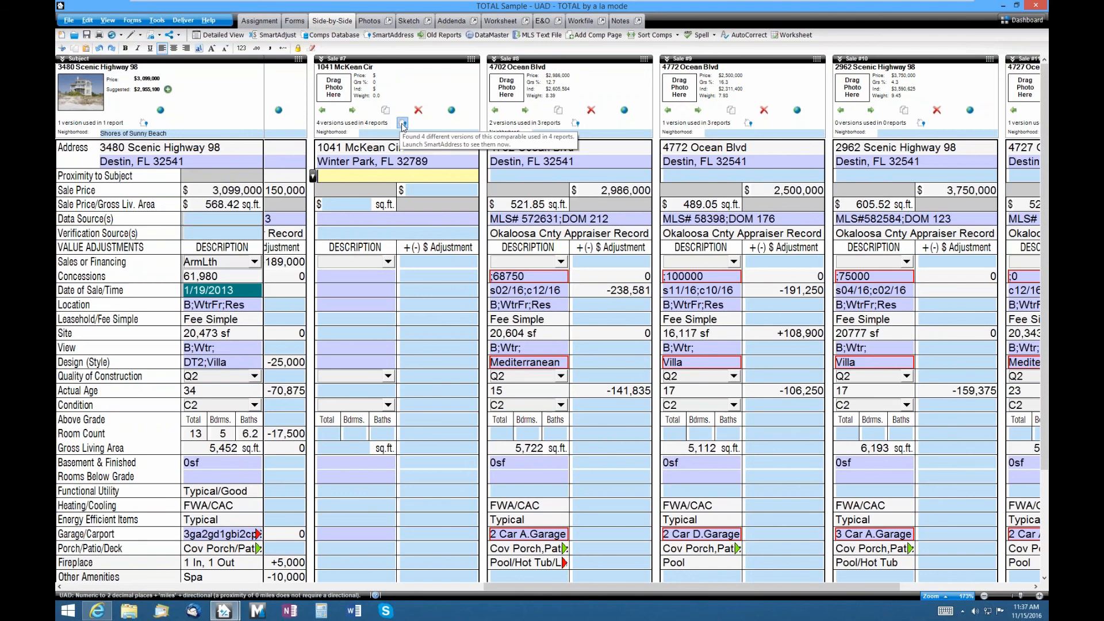
{"action": "left_click", "coordinate": [402, 124]}
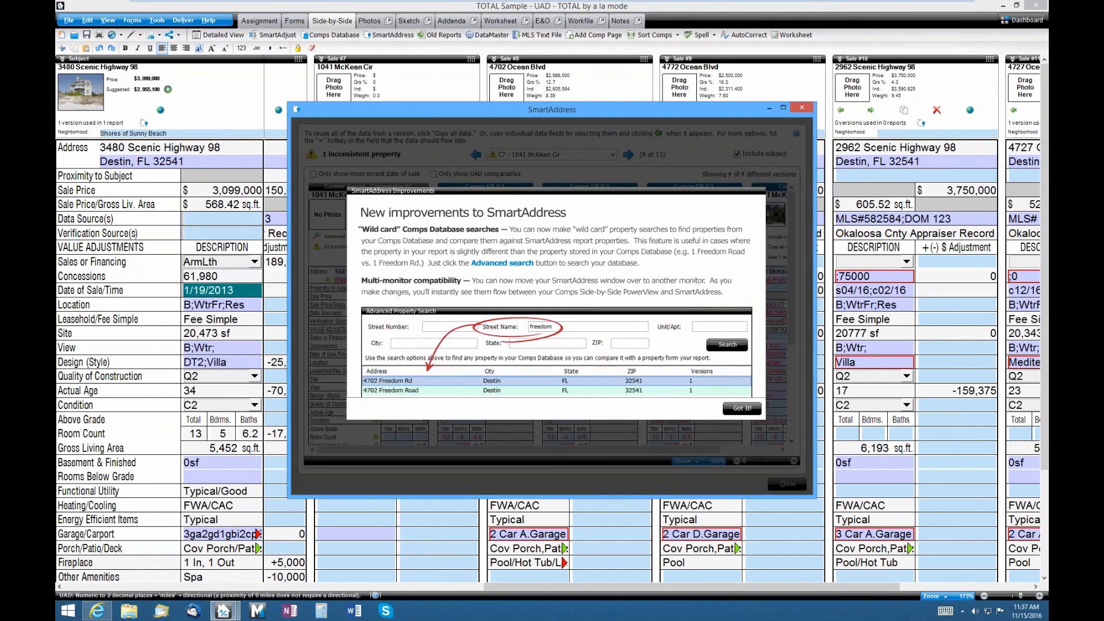
- Dismiss the notice, maximize SmartAddress, and zoom its comparison grid to about 155%
{"action": "left_click", "coordinate": [741, 409]}
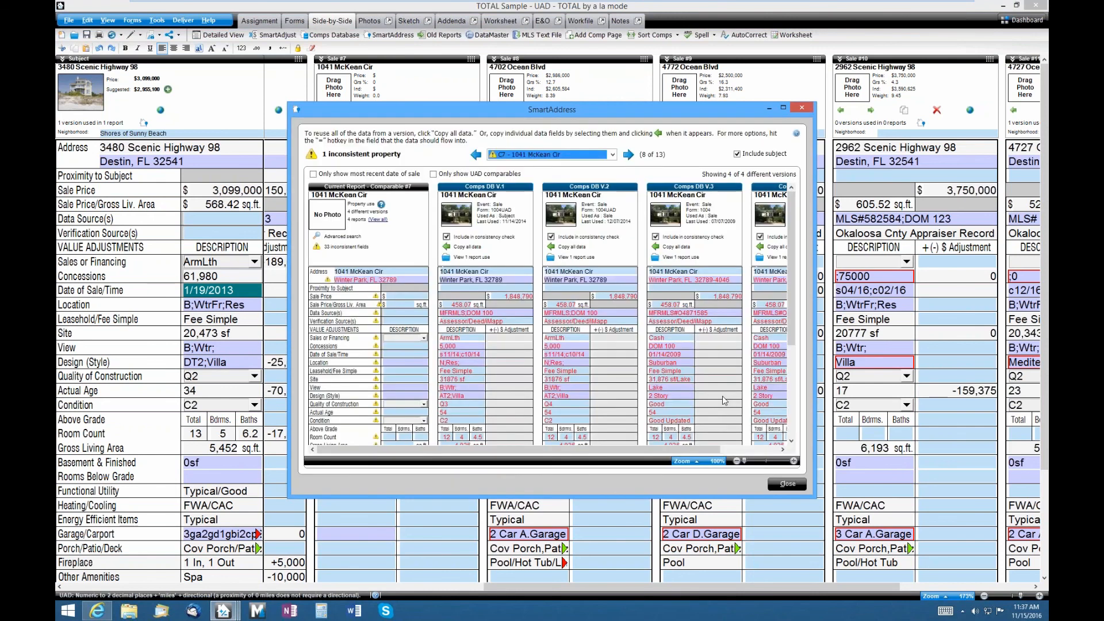
{"action": "double_click", "coordinate": [458, 109]}
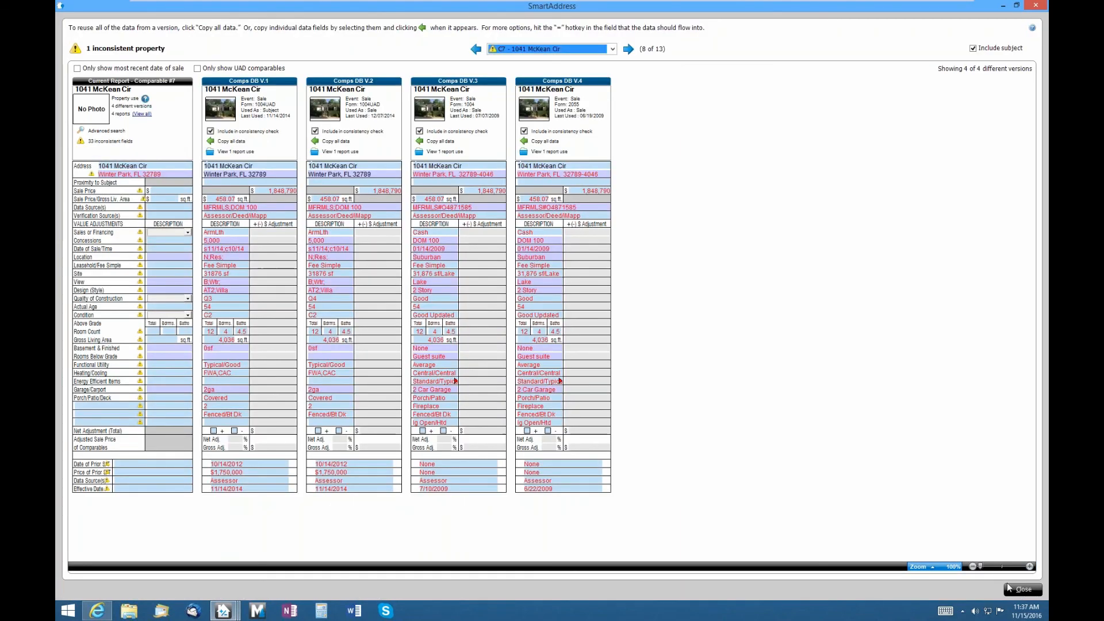
{"action": "left_click", "coordinate": [996, 567]}
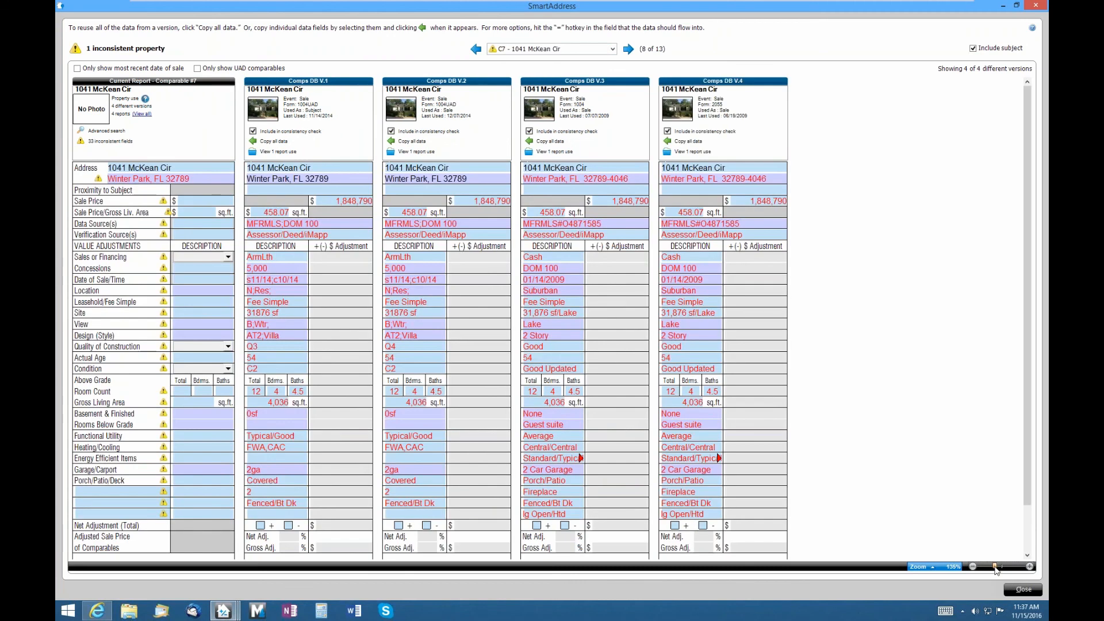
{"action": "left_click_drag", "start_coordinate": [997, 569], "coordinate": [1004, 570]}
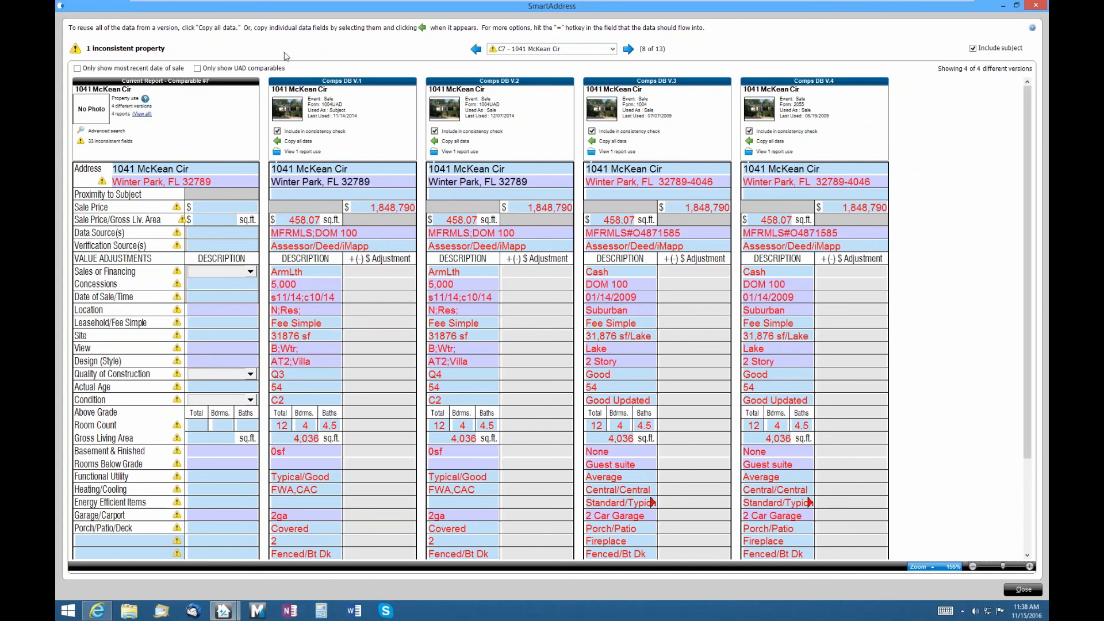
- Filter to UAD comparables and copy all Comps DB V.1 data into comparable #7
{"action": "left_click", "coordinate": [224, 68]}
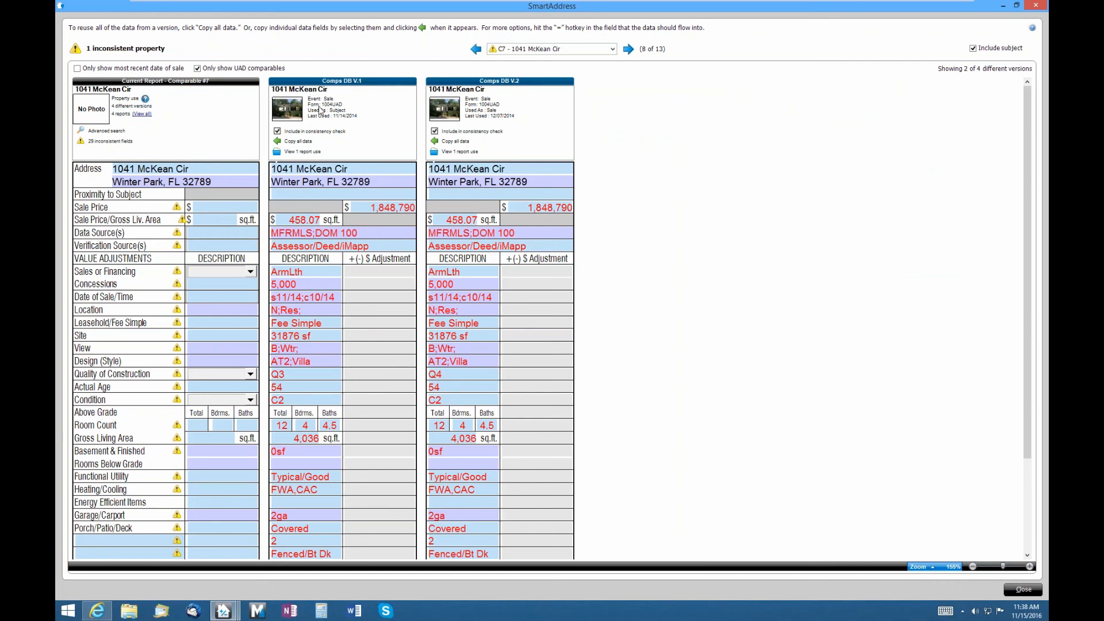
{"action": "left_click", "coordinate": [280, 144]}
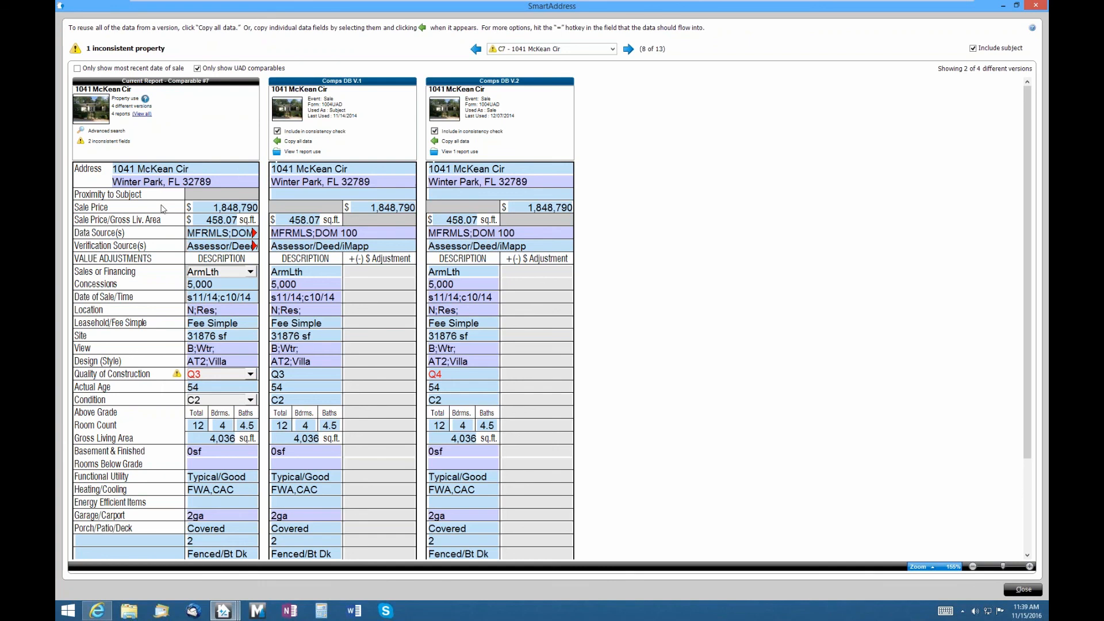
{"action": "scroll", "coordinate": [164, 307], "scroll_direction": "down", "scroll_amount": 3}
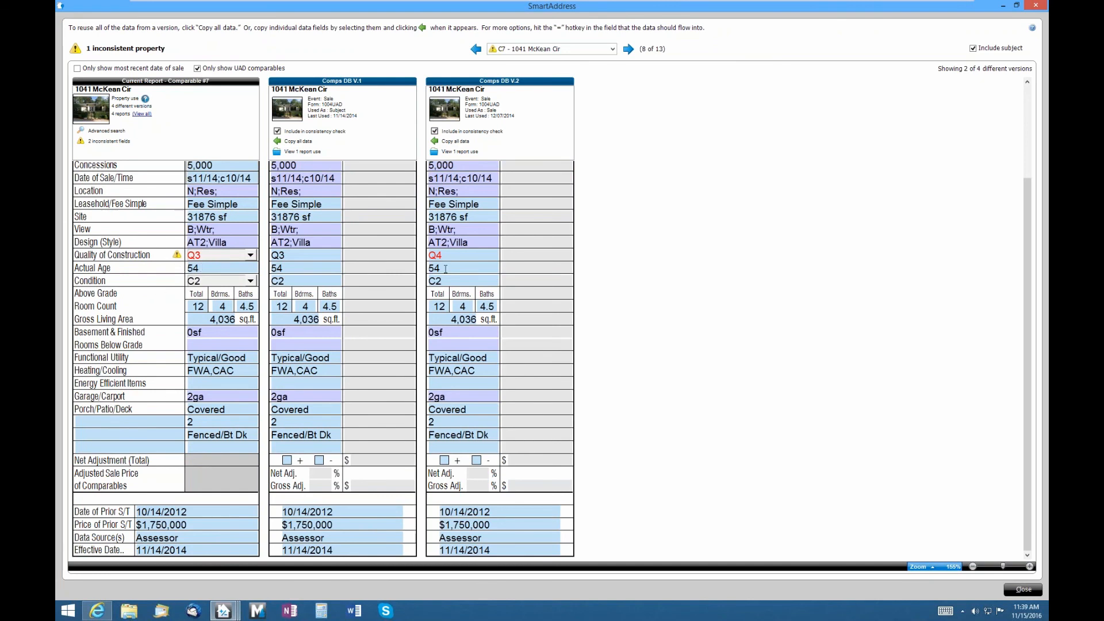
{"action": "scroll", "coordinate": [445, 268], "scroll_direction": "up", "scroll_amount": 3}
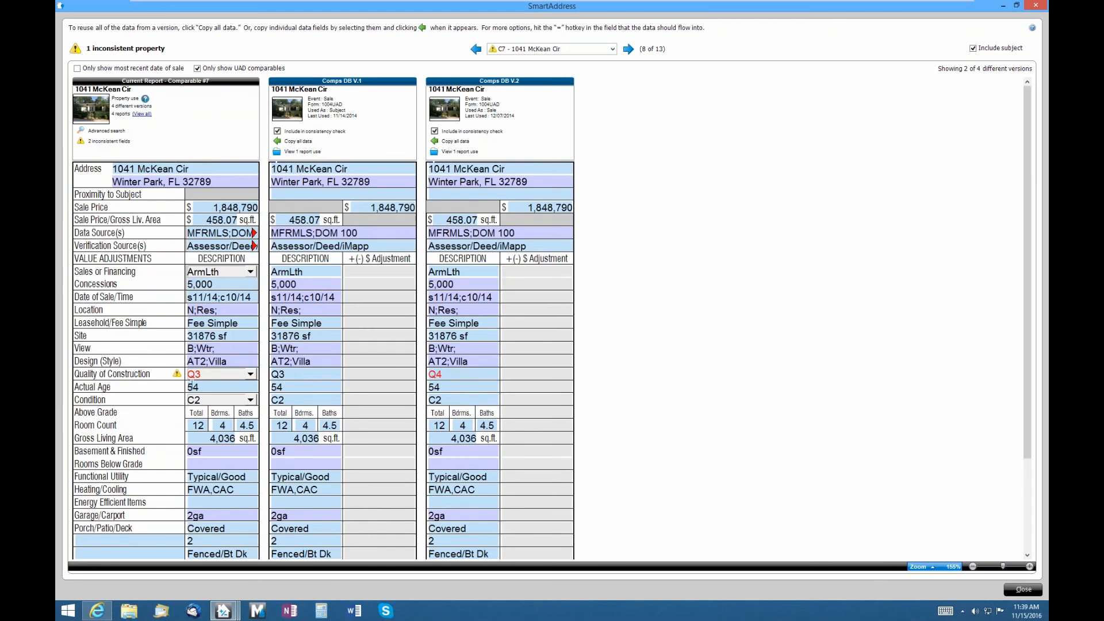
{"action": "left_click", "coordinate": [329, 376]}
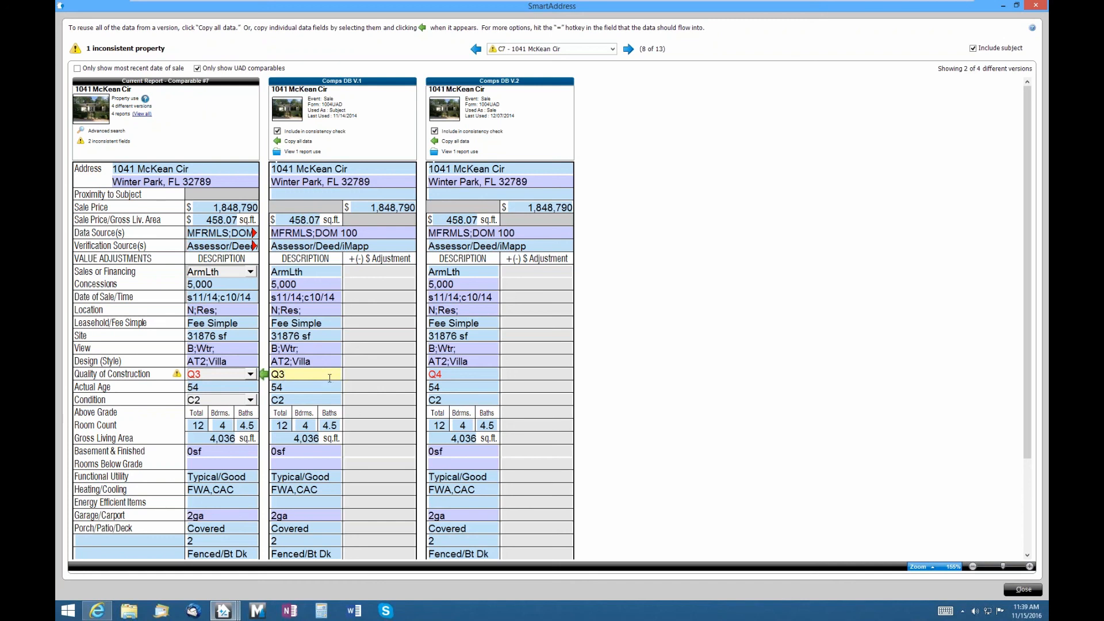
{"action": "left_click", "coordinate": [443, 373]}
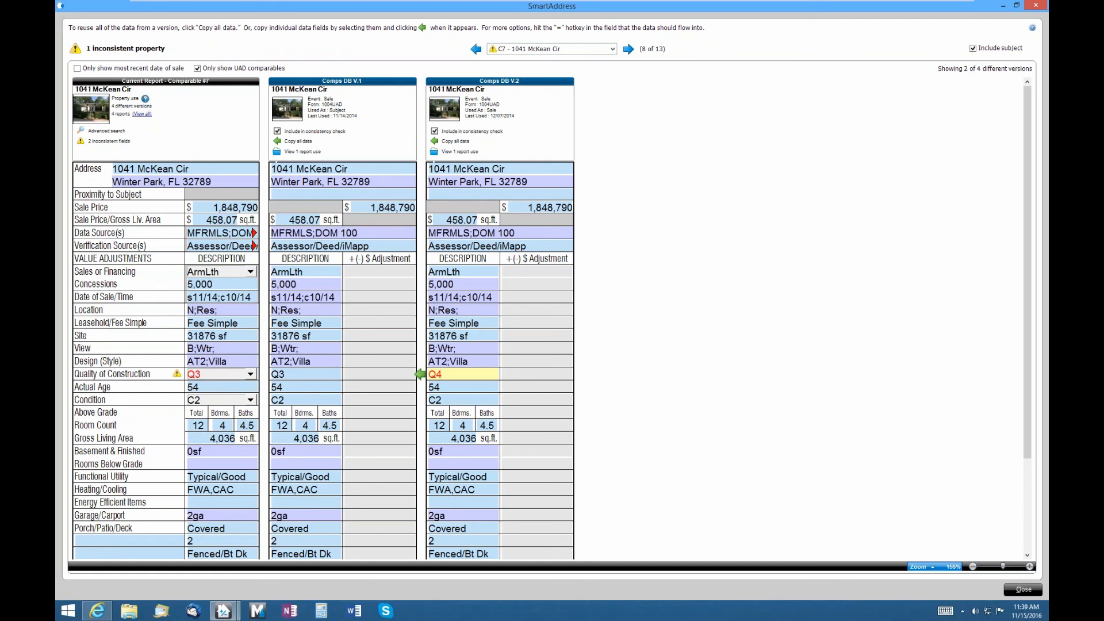
{"action": "left_click", "coordinate": [298, 374]}
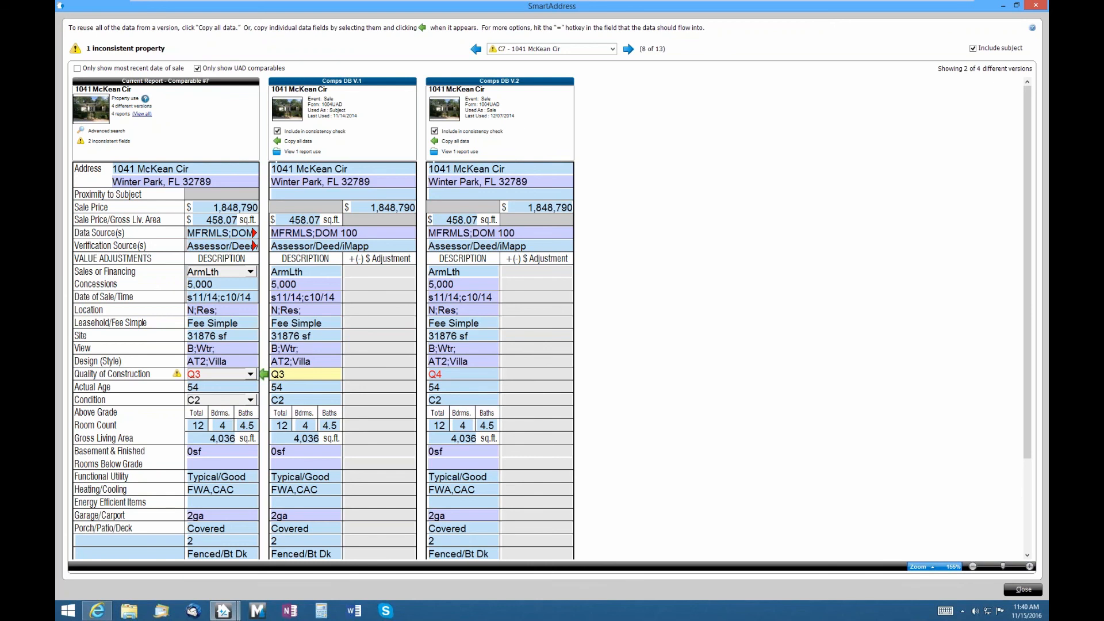
{"action": "scroll", "coordinate": [392, 298], "scroll_direction": "down", "scroll_amount": 3}
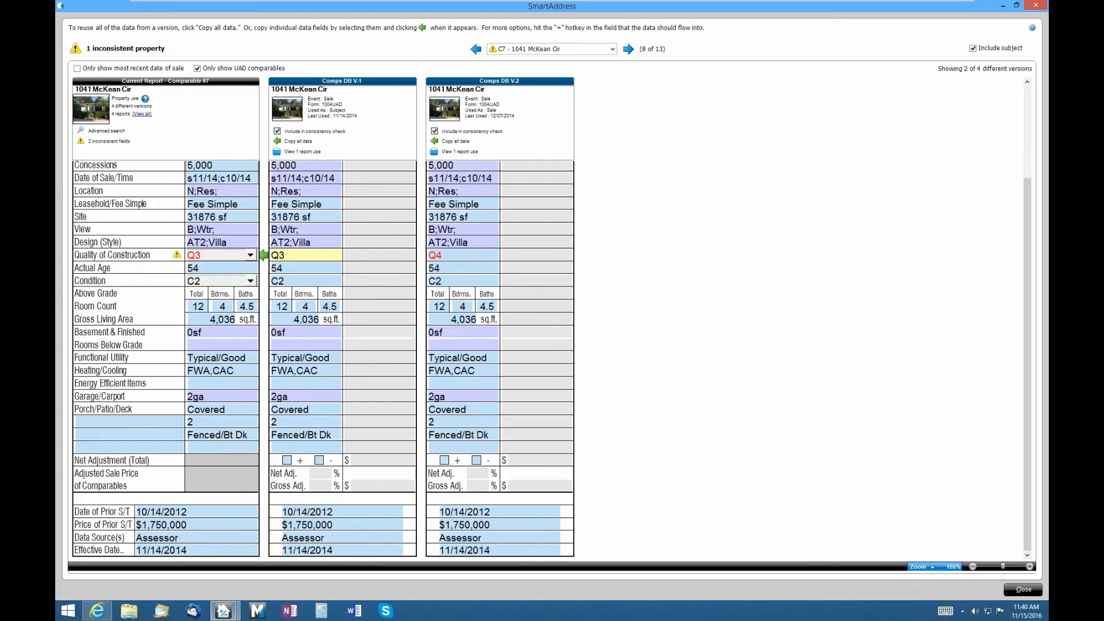
{"action": "scroll", "coordinate": [338, 475], "scroll_direction": "up", "scroll_amount": 3}
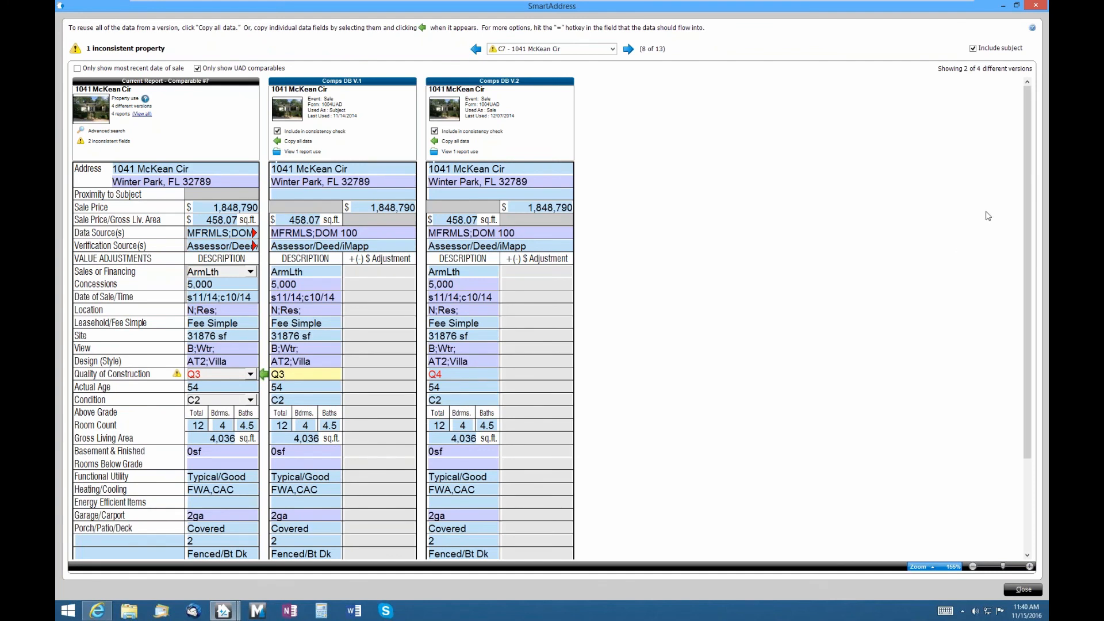
- Close SmartAddress, scroll back left, move Sale #2 ahead of Sale #1, and show the Sort Comps choices
{"action": "left_click", "coordinate": [1023, 589]}
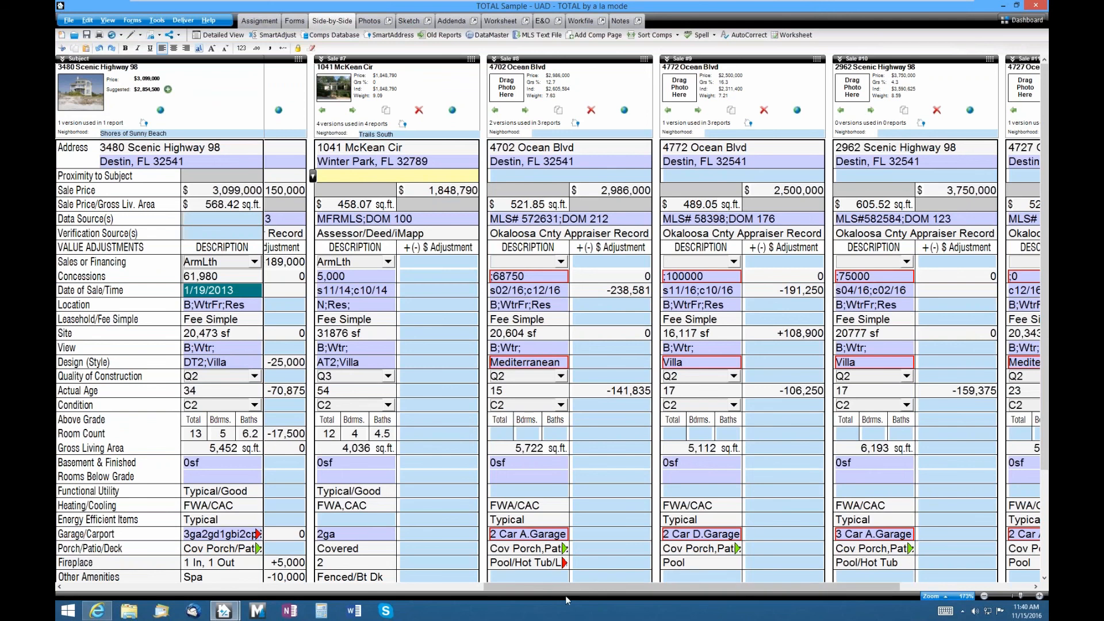
{"action": "left_click_drag", "start_coordinate": [565, 586], "coordinate": [482, 584]}
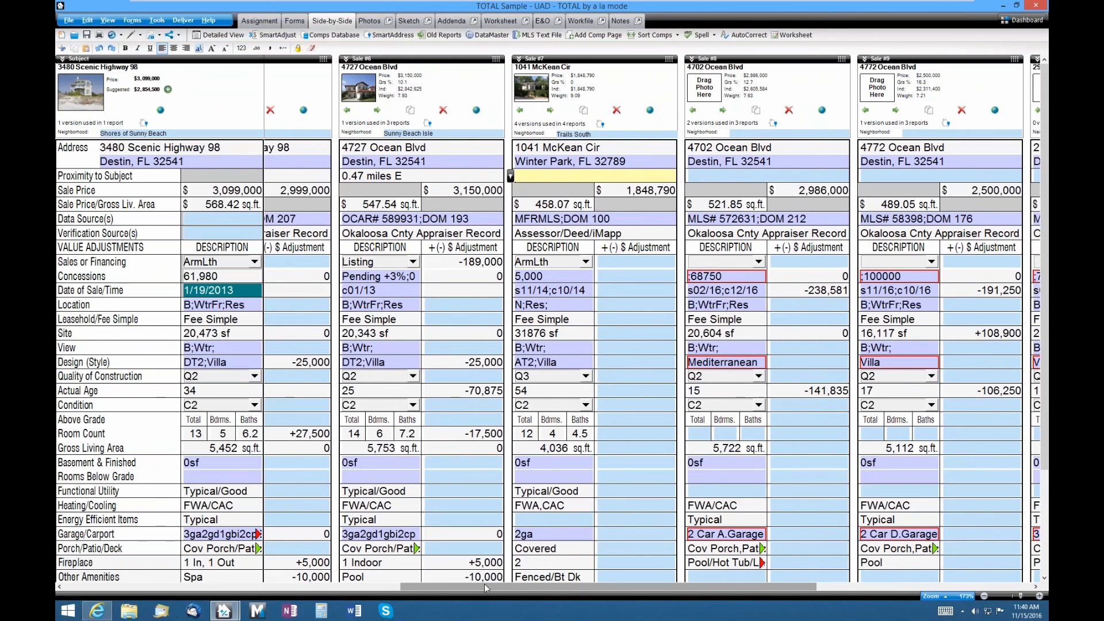
{"action": "left_click_drag", "start_coordinate": [484, 584], "coordinate": [108, 595]}
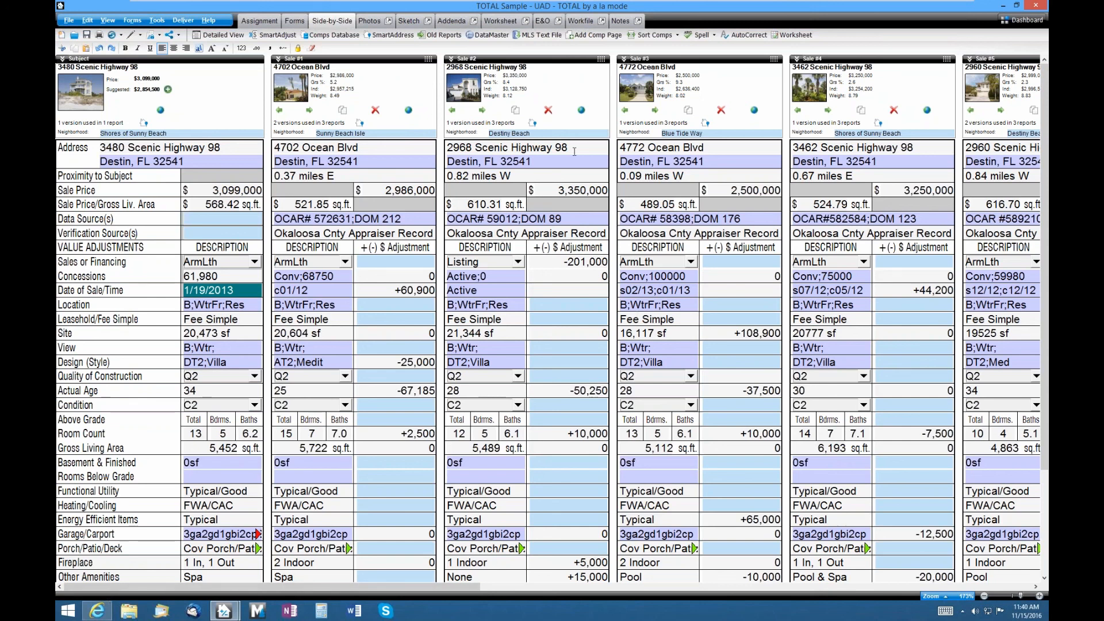
{"action": "left_click_drag", "start_coordinate": [603, 68], "coordinate": [626, 59]}
{"action": "left_click", "coordinate": [677, 36]}
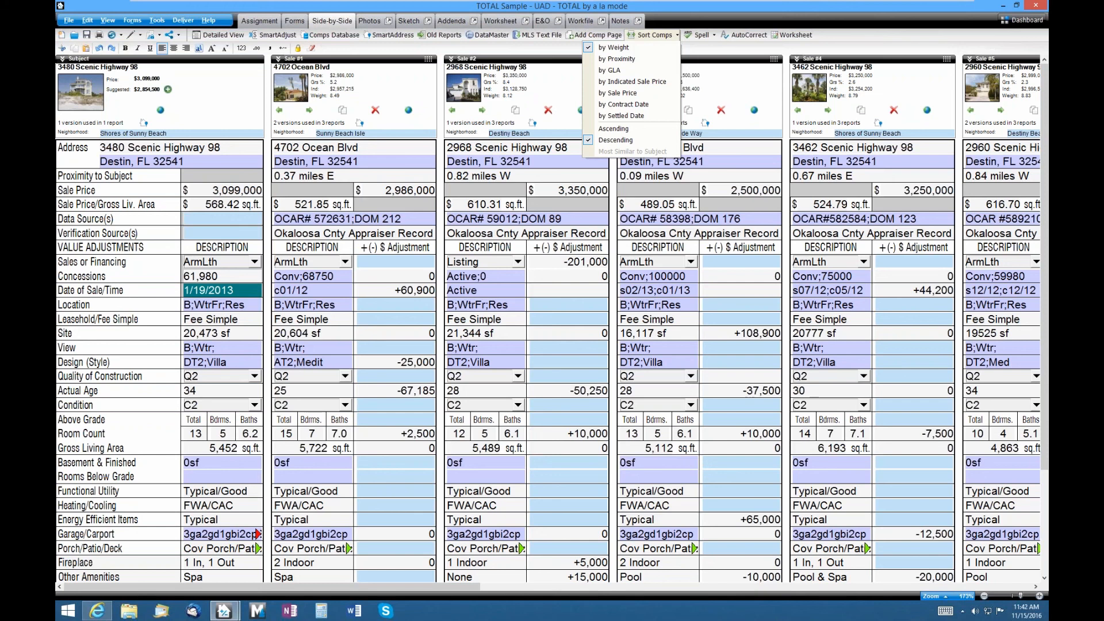
{"action": "left_click", "coordinate": [418, 50]}
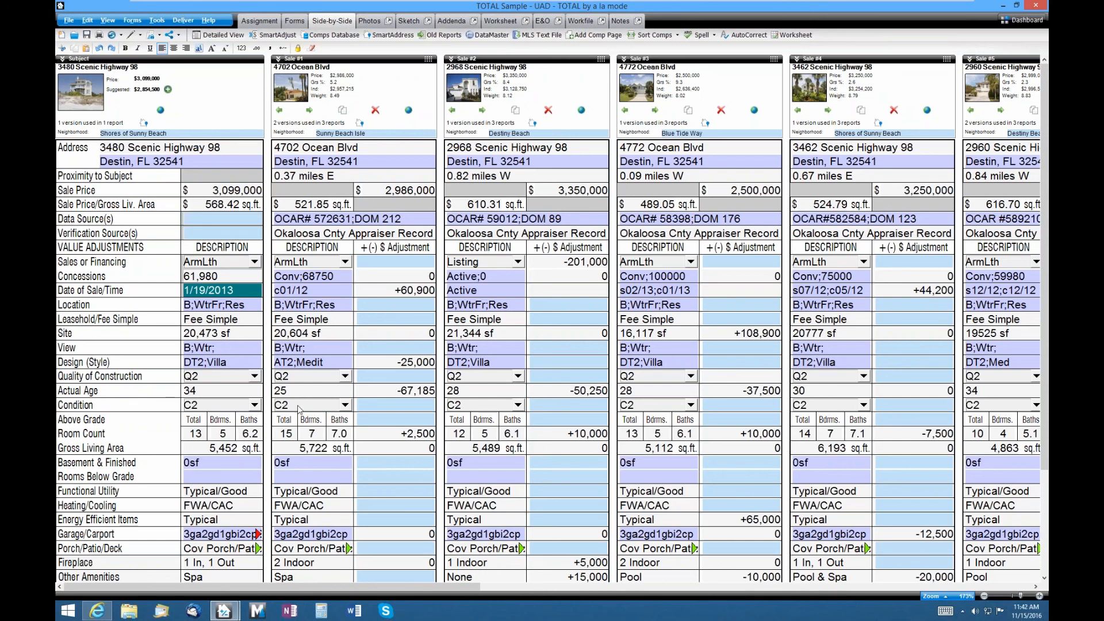
{"action": "left_click", "coordinate": [340, 491]}
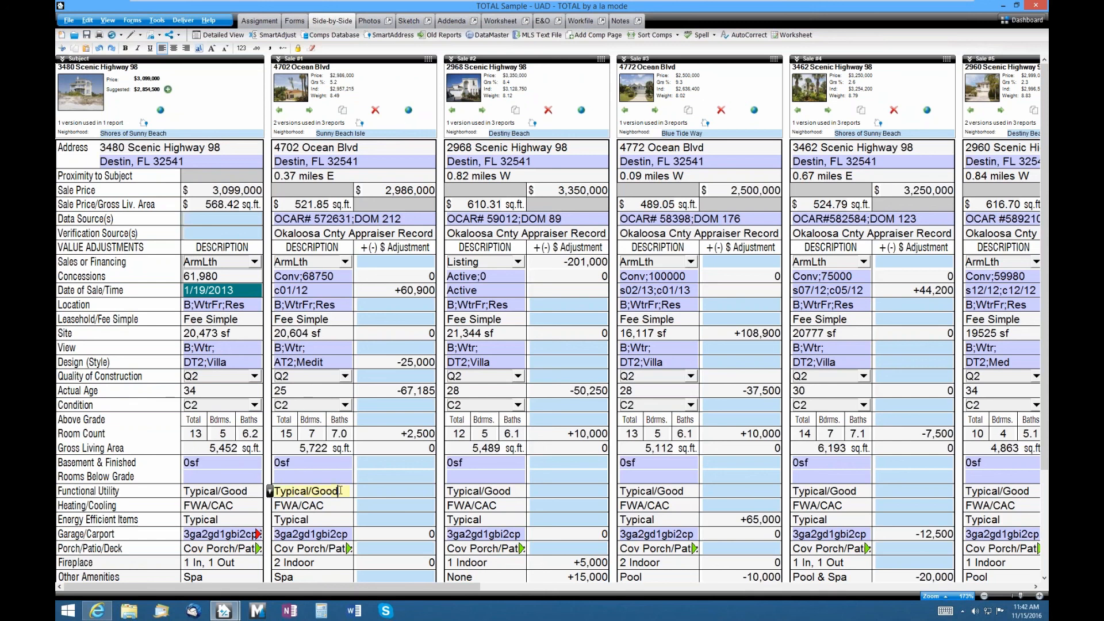
{"action": "key", "text": "BackSpace"}
{"action": "key", "text": "BackSpace"}
{"action": "key", "text": "BackSpace"}
{"action": "key", "text": "BackSpace"}
{"action": "key", "text": "BackSpace"}
{"action": "key", "text": "BackSpace"}
{"action": "key", "text": "BackSpace"}
{"action": "key", "text": "BackSpace"}
{"action": "key", "text": "BackSpace"}
{"action": "key", "text": "BackSpace"}
{"action": "key", "text": "BackSpace"}
{"action": "key", "text": "BackSpace"}
{"action": "right_click", "coordinate": [340, 490]}
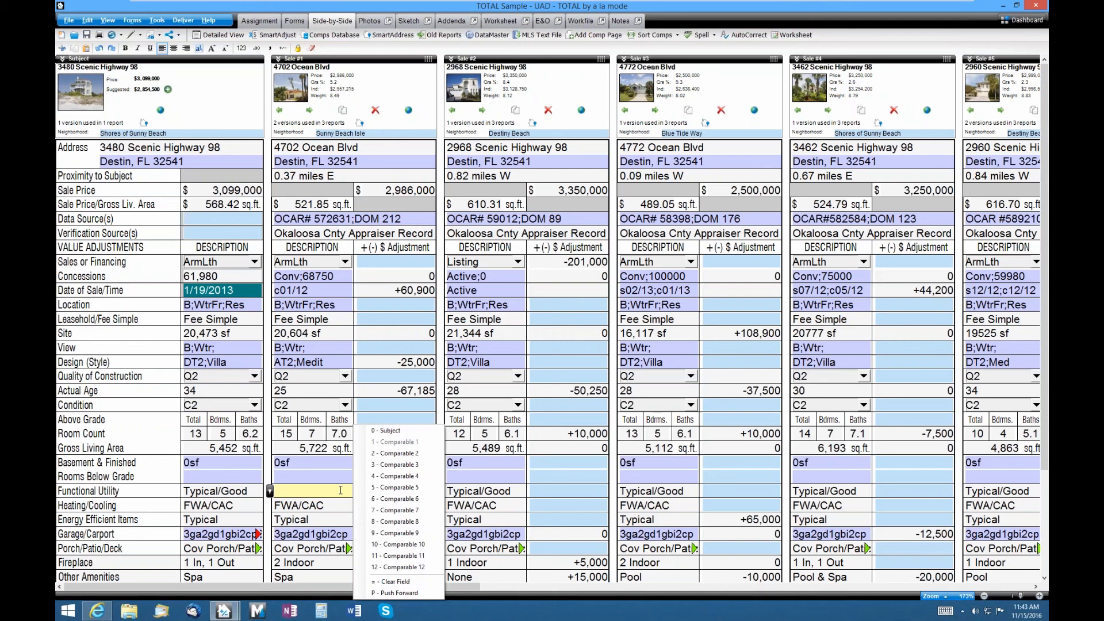
{"action": "key", "text": "0"}
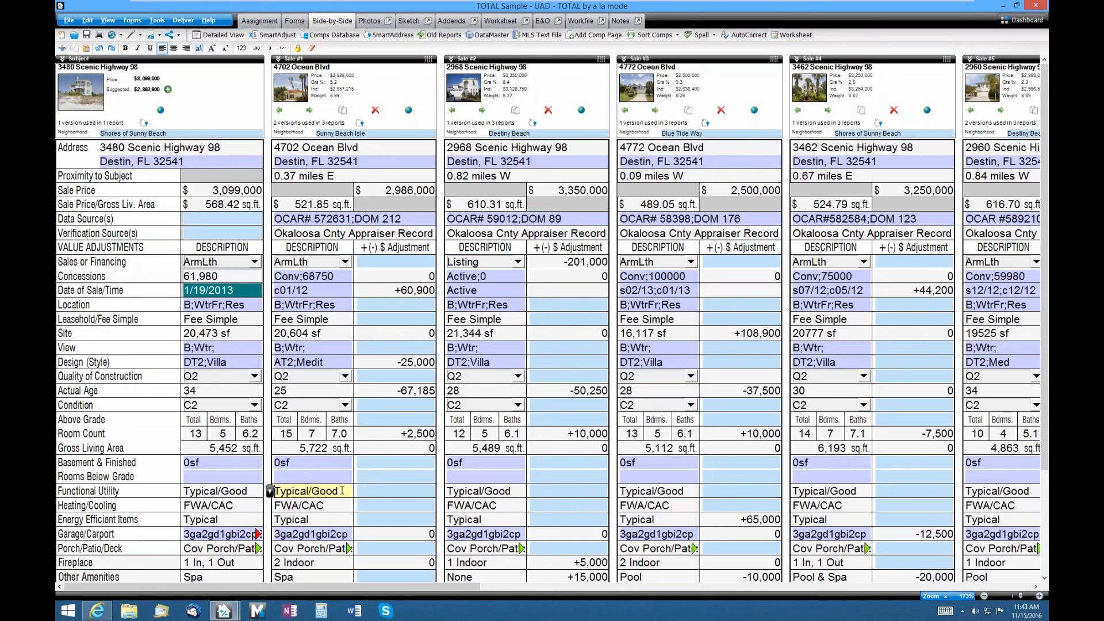
{"action": "left_click", "coordinate": [277, 146]}
{"action": "key", "text": "equal"}
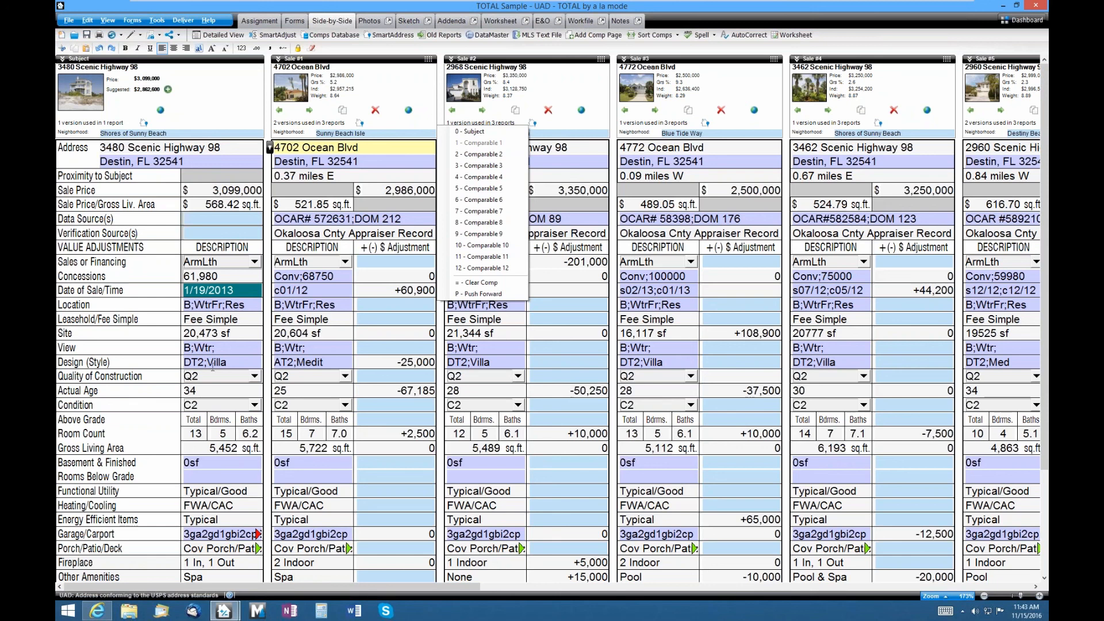
{"action": "left_click", "coordinate": [244, 320]}
{"action": "key", "text": "BackSpace"}
{"action": "key", "text": "BackSpace"}
{"action": "key", "text": "BackSpace"}
{"action": "key", "text": "BackSpace"}
{"action": "key", "text": "BackSpace"}
{"action": "key", "text": "BackSpace"}
{"action": "key", "text": "BackSpace"}
{"action": "key", "text": "BackSpace"}
{"action": "key", "text": "BackSpace"}
{"action": "key", "text": "BackSpace"}
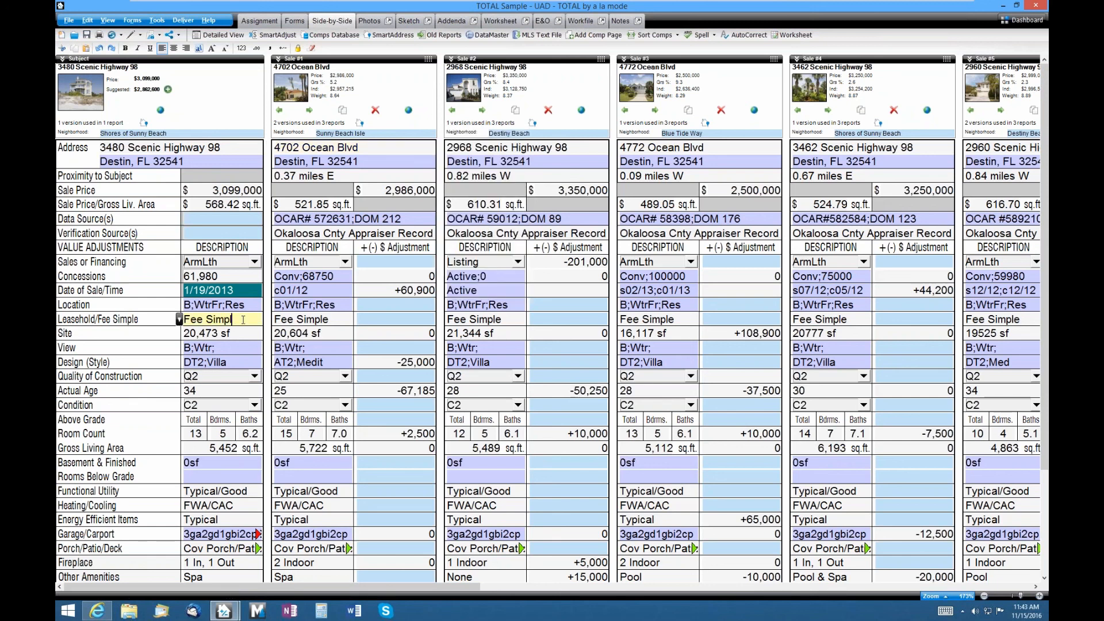
{"action": "type", "text": "Leasehold"}
{"action": "key", "text": "ctrl+shift+Right"}
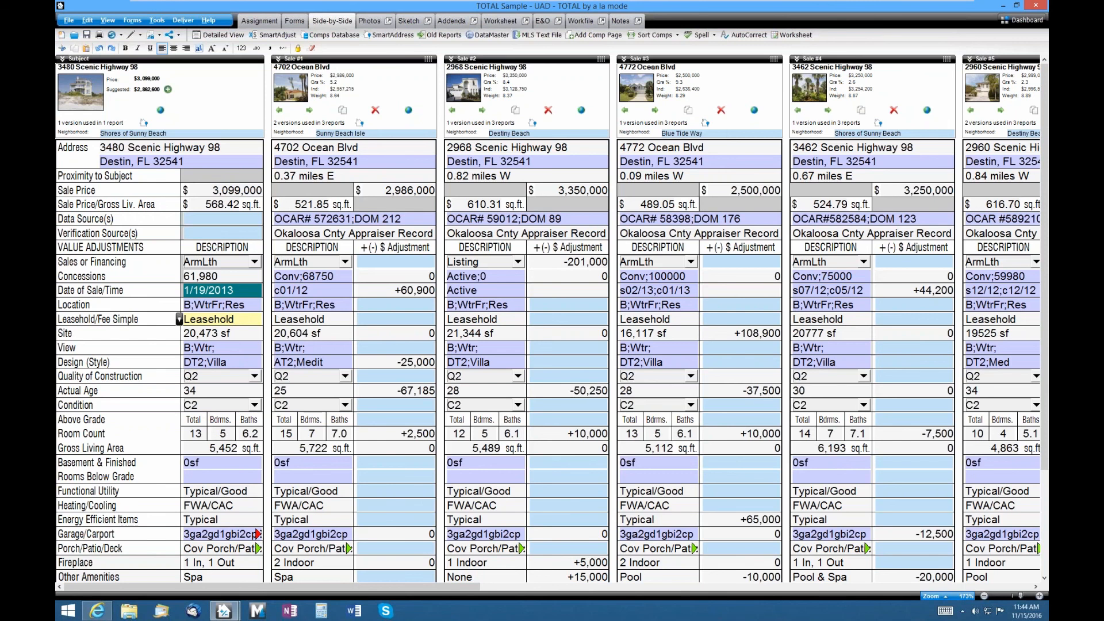
{"action": "left_click_drag", "start_coordinate": [459, 586], "coordinate": [319, 593]}
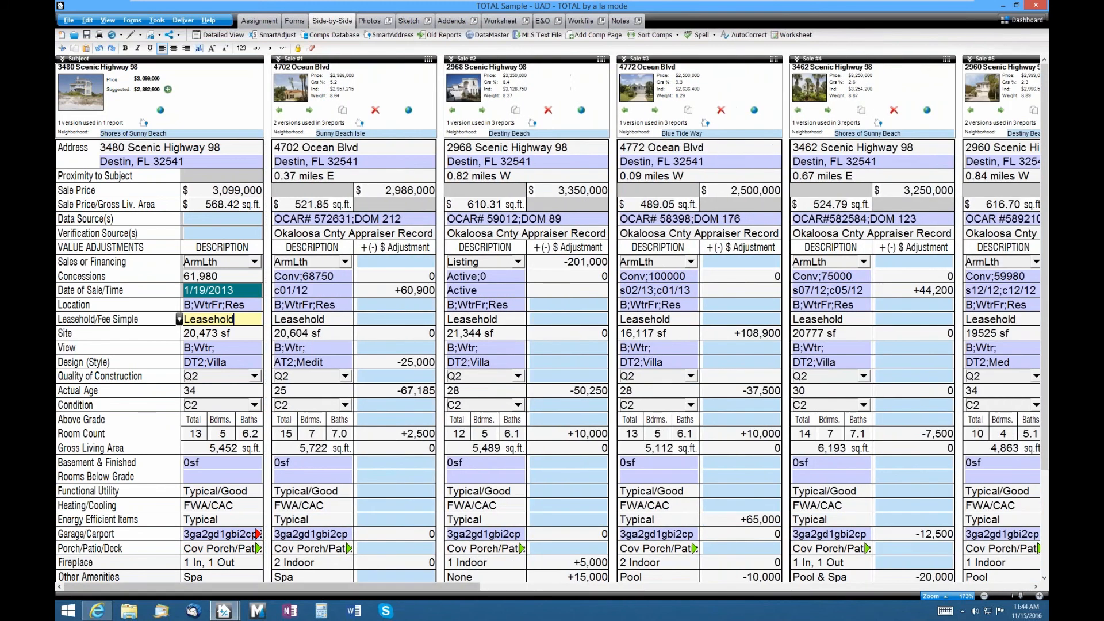
{"action": "key", "text": "BackSpace"}
{"action": "key", "text": "BackSpace"}
{"action": "key", "text": "BackSpace"}
{"action": "key", "text": "BackSpace"}
{"action": "key", "text": "BackSpace"}
{"action": "key", "text": "BackSpace"}
{"action": "key", "text": "BackSpace"}
{"action": "key", "text": "BackSpace"}
{"action": "key", "text": "BackSpace"}
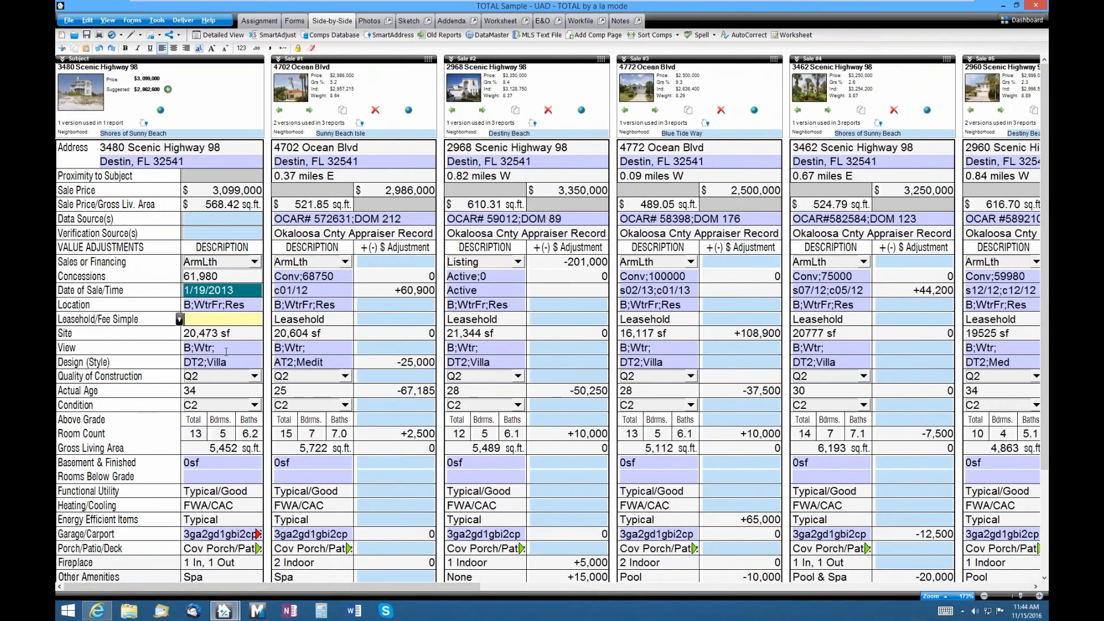
{"action": "type", "text": "Fee Simple"}
{"action": "key", "text": "ctrl+shift+Right"}
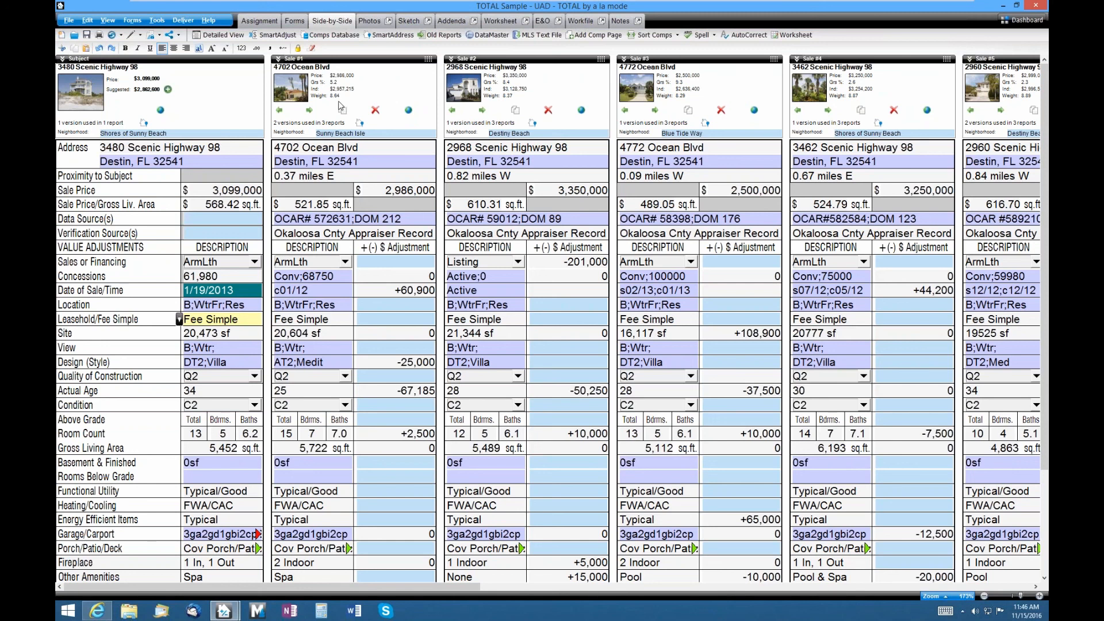
- Scroll to Sales 5–9 and open Sale 7's aerial Property Map View
{"action": "left_click_drag", "start_coordinate": [465, 587], "coordinate": [762, 589]}
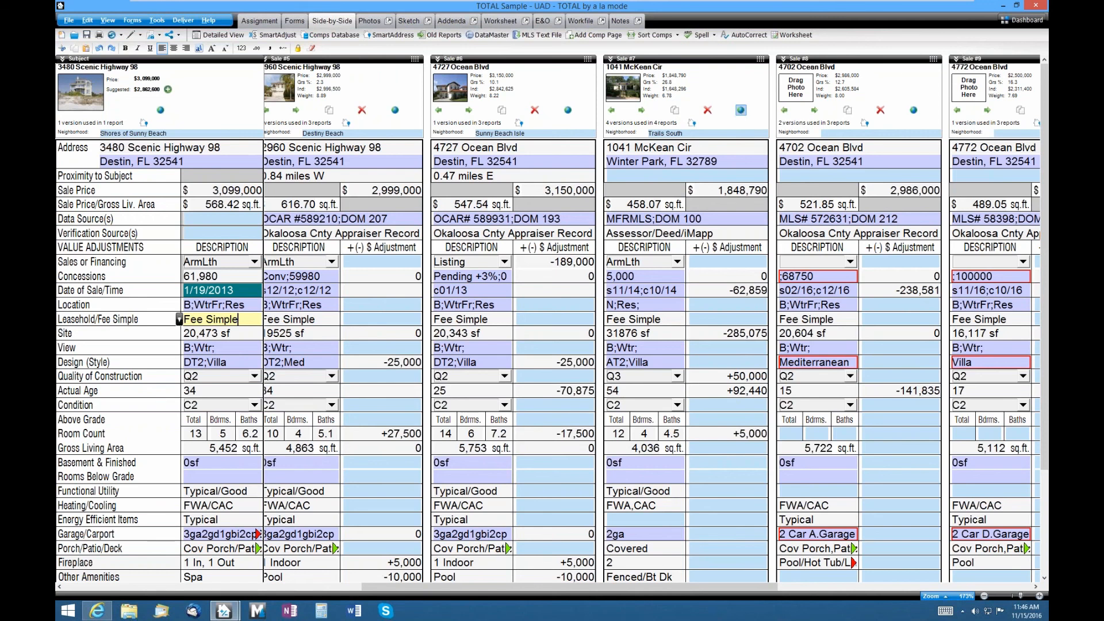
{"action": "left_click", "coordinate": [741, 110]}
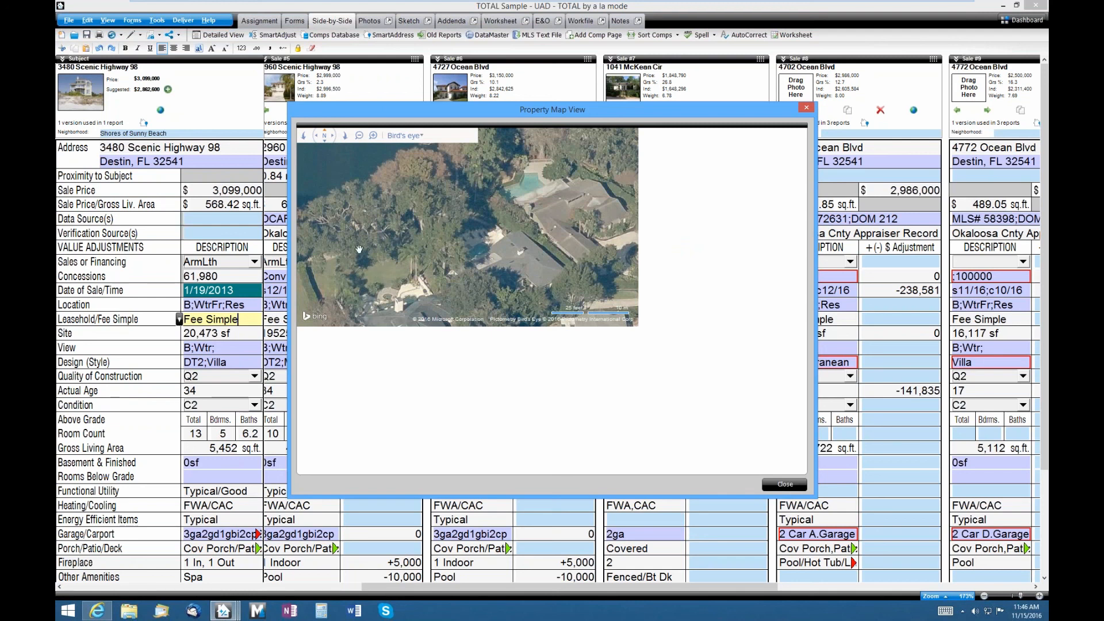
- Rotate the bird's-eye aerial view three times, then close the property map
{"action": "left_click", "coordinate": [308, 142]}
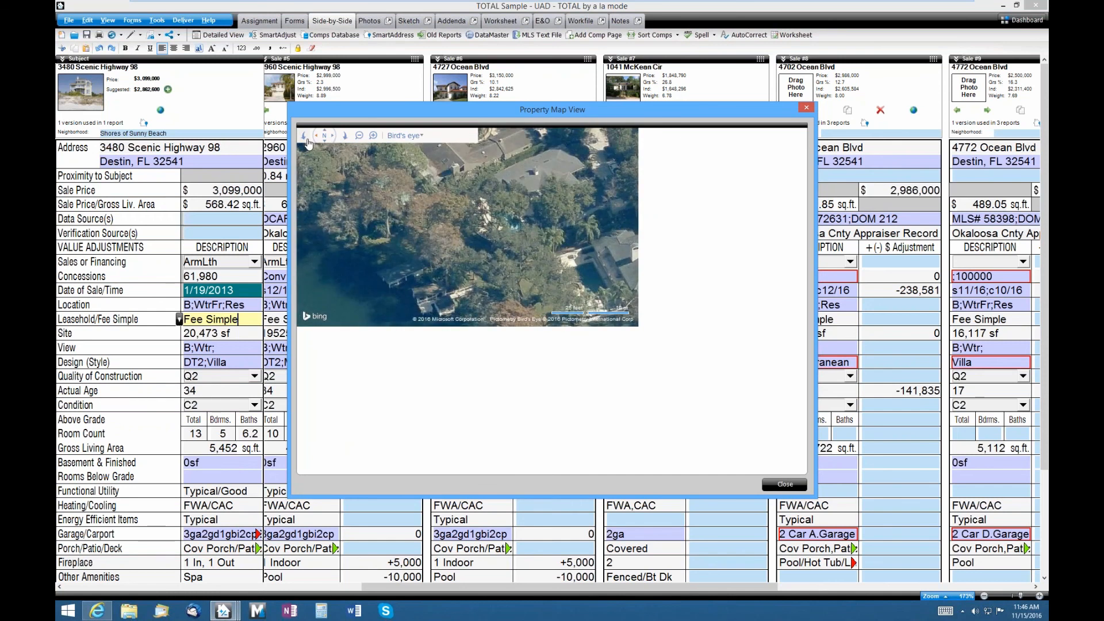
{"action": "left_click", "coordinate": [308, 143]}
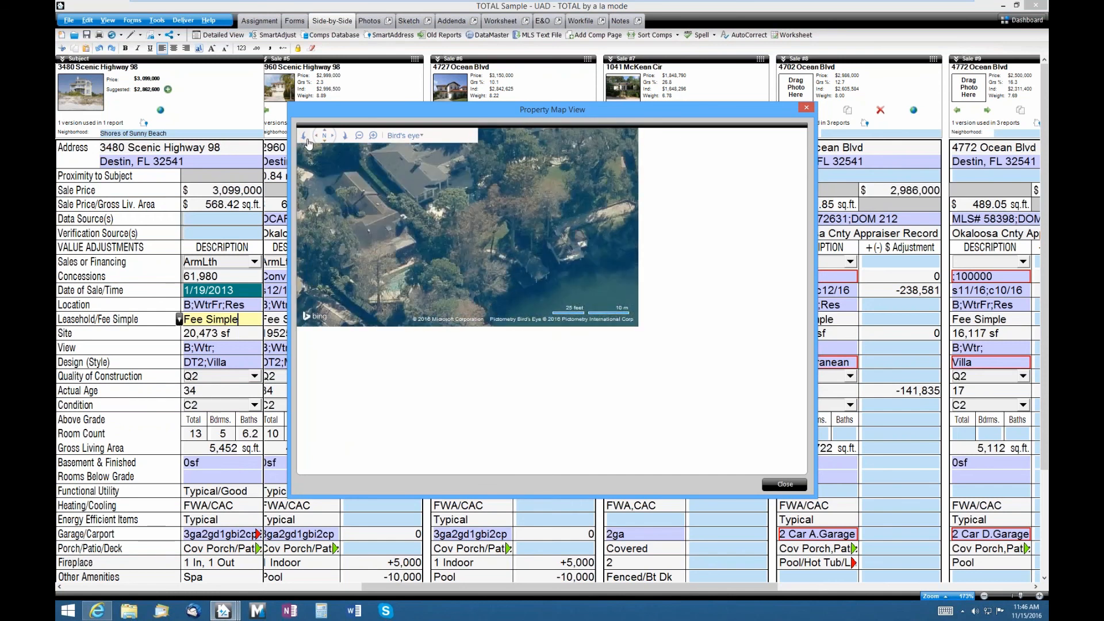
{"action": "left_click", "coordinate": [308, 142]}
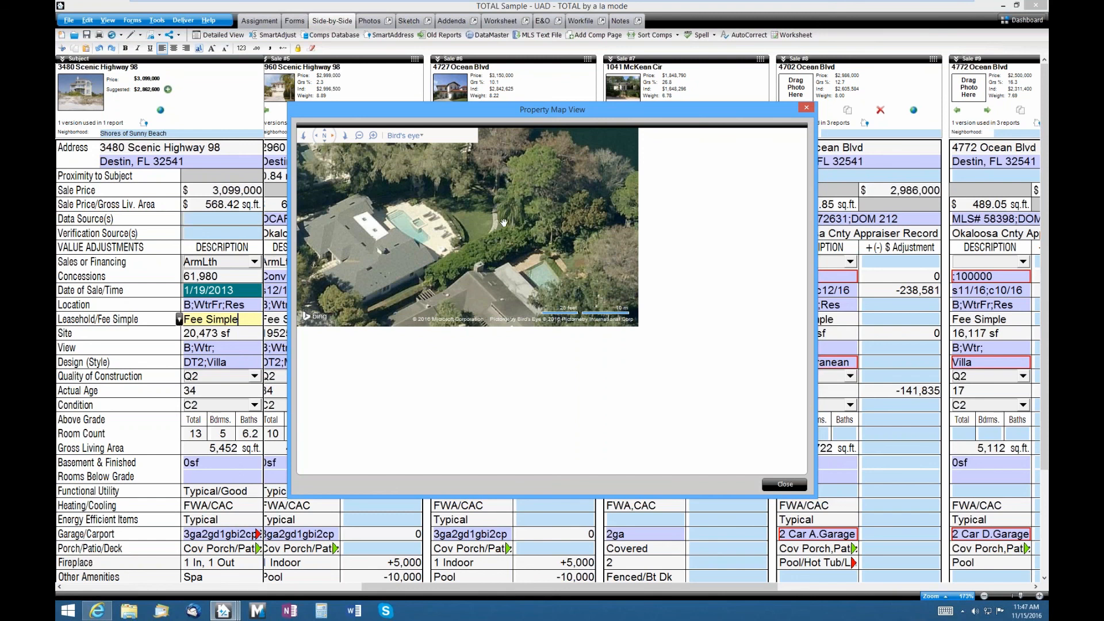
{"action": "left_click", "coordinate": [784, 485]}
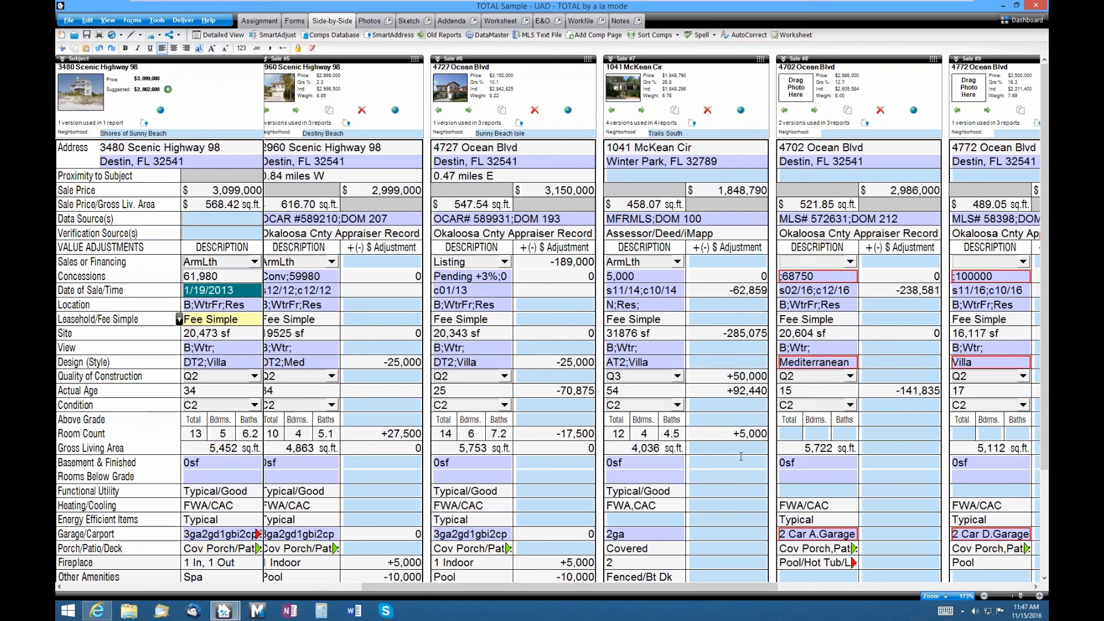
{"action": "left_click", "coordinate": [656, 147]}
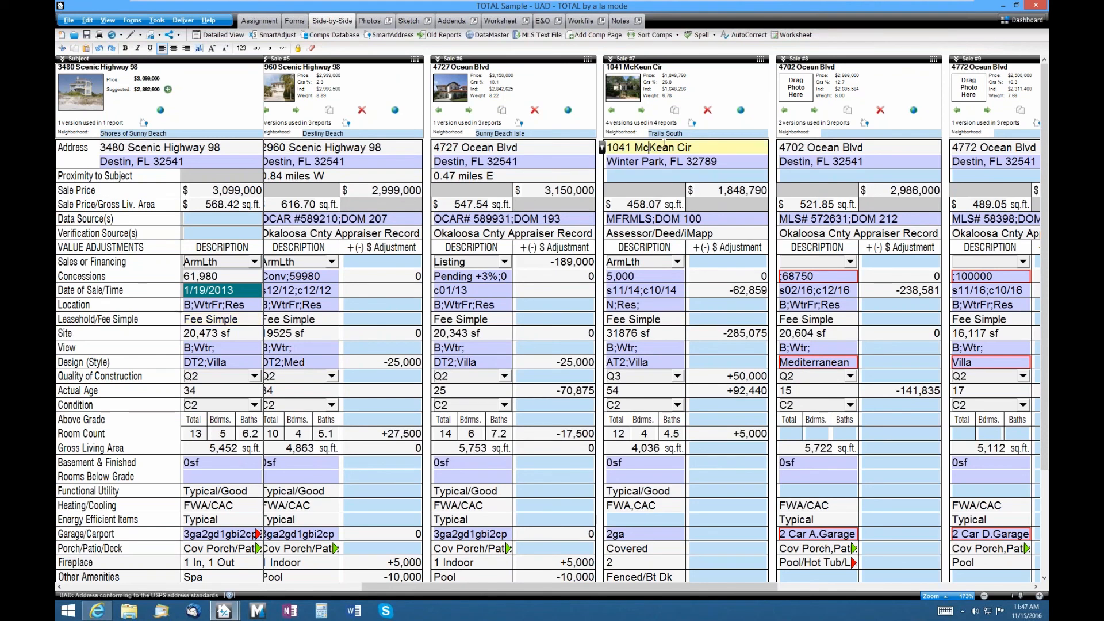
{"action": "key", "text": "Left"}
{"action": "key", "text": "Left"}
{"action": "key", "text": "Left"}
{"action": "key", "text": "Left"}
{"action": "key", "text": "Left"}
{"action": "key", "text": "Left"}
{"action": "key", "text": "Left"}
{"action": "left_click", "coordinate": [524, 146]}
{"action": "key", "text": "Left"}
{"action": "key", "text": "Left"}
{"action": "key", "text": "Left"}
{"action": "key", "text": "Left"}
{"action": "left_click", "coordinate": [535, 110]}
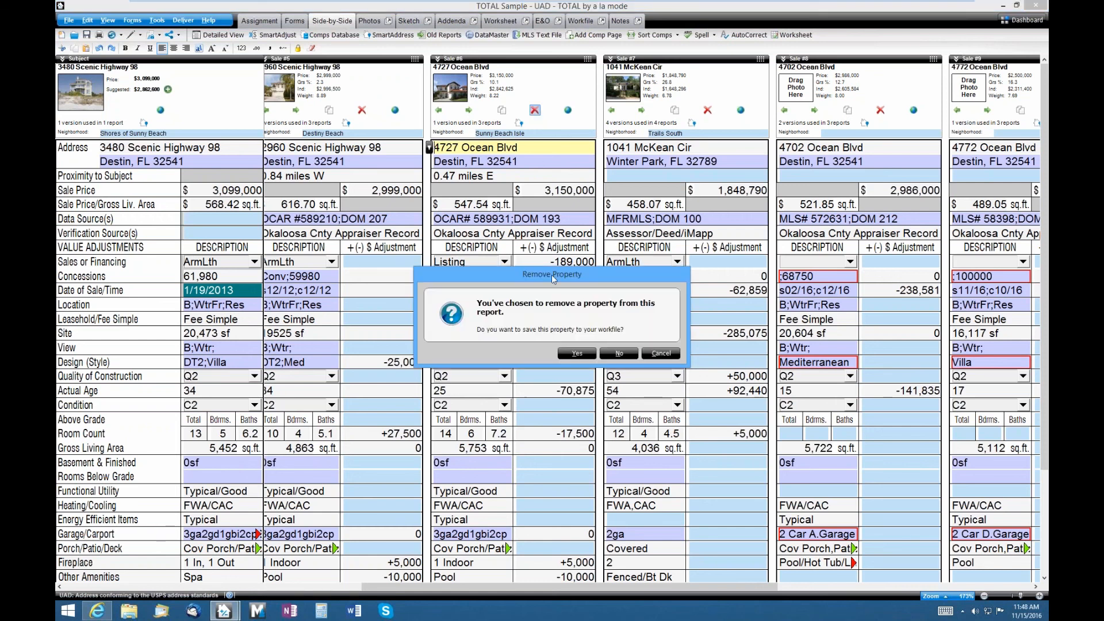
{"action": "left_click", "coordinate": [577, 354]}
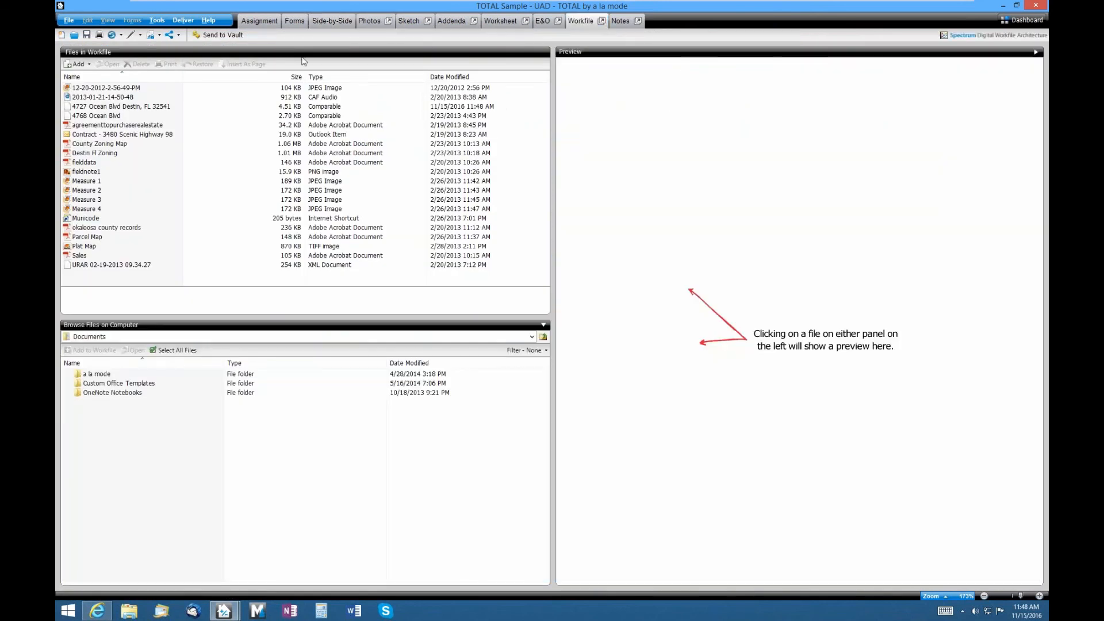
{"action": "left_click", "coordinate": [148, 106]}
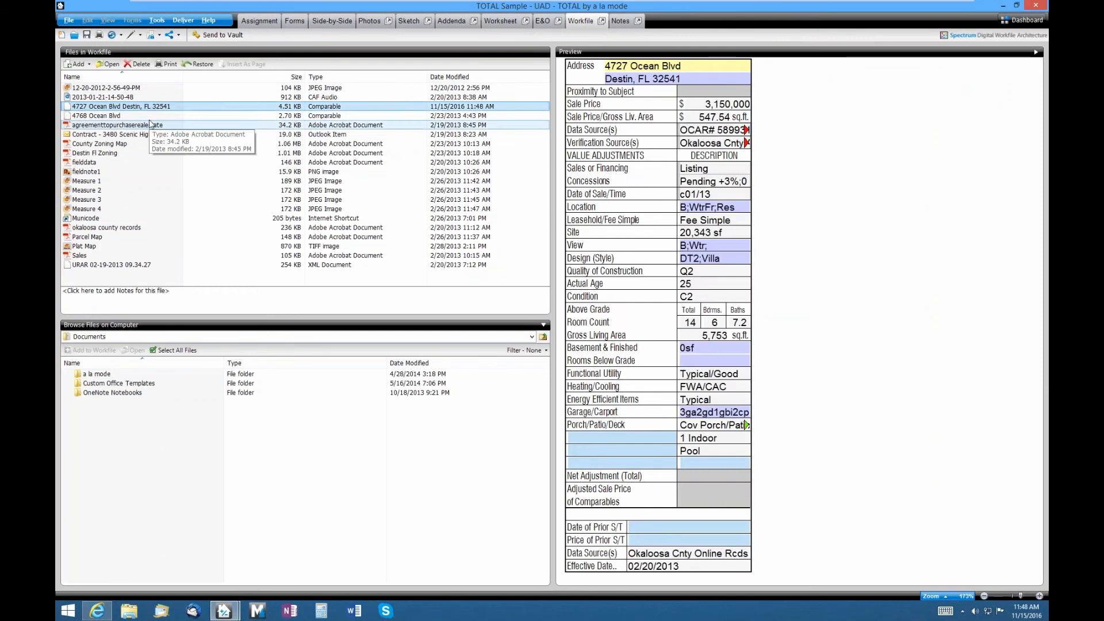
{"action": "left_click", "coordinate": [148, 115]}
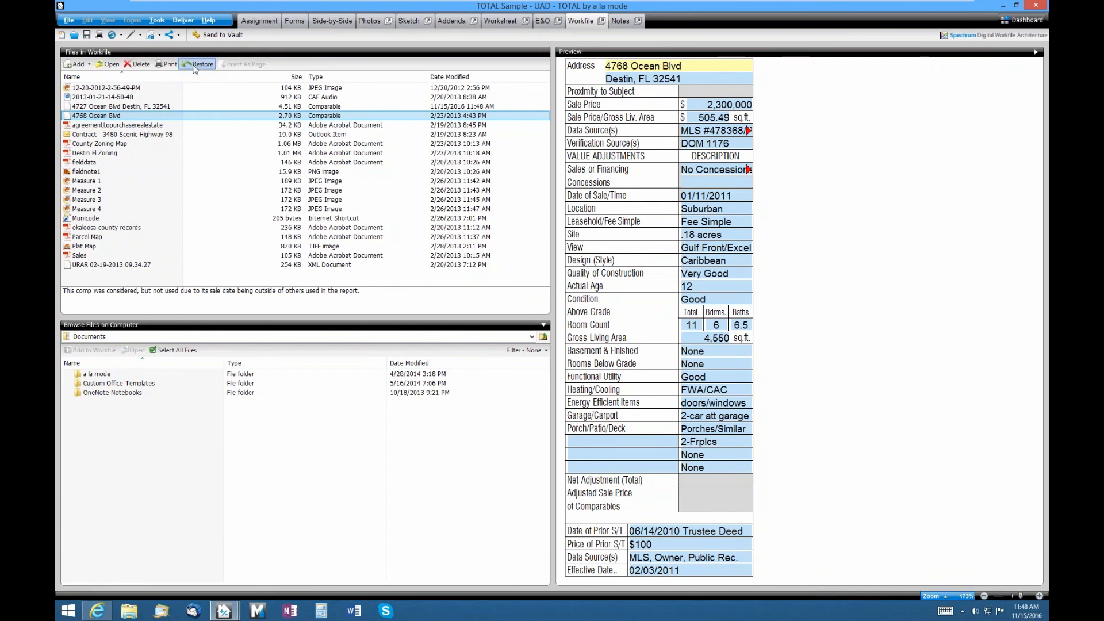
{"action": "left_click", "coordinate": [332, 21]}
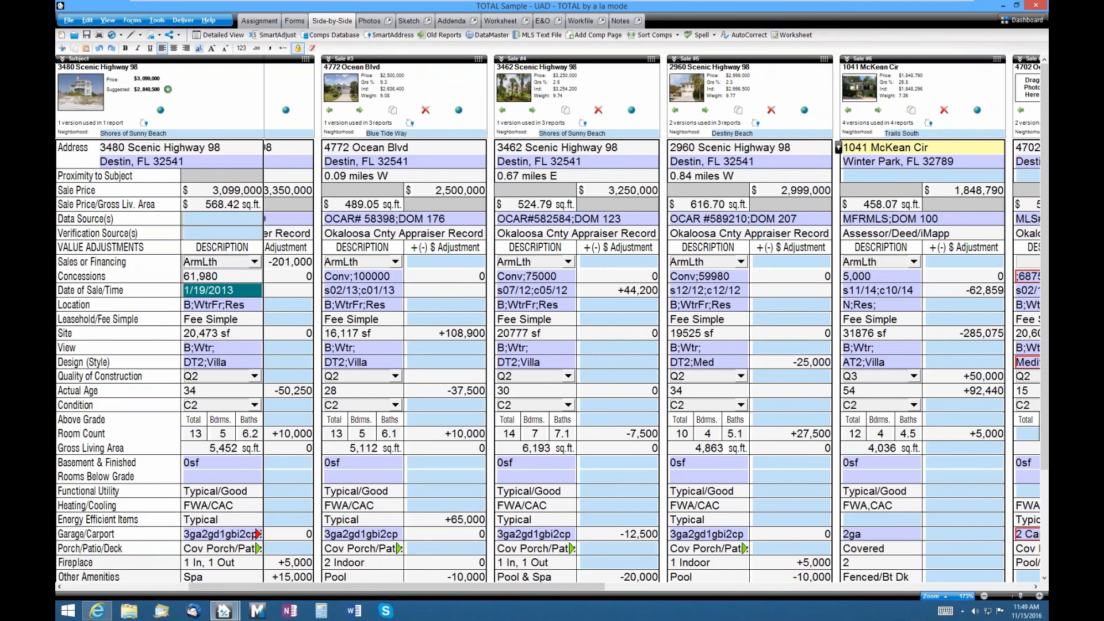
- Expand Sale 1's Location, View, Design, Basement and Concessions entries into their UAD sub-fields
{"action": "left_click_drag", "start_coordinate": [215, 588], "coordinate": [75, 588]}
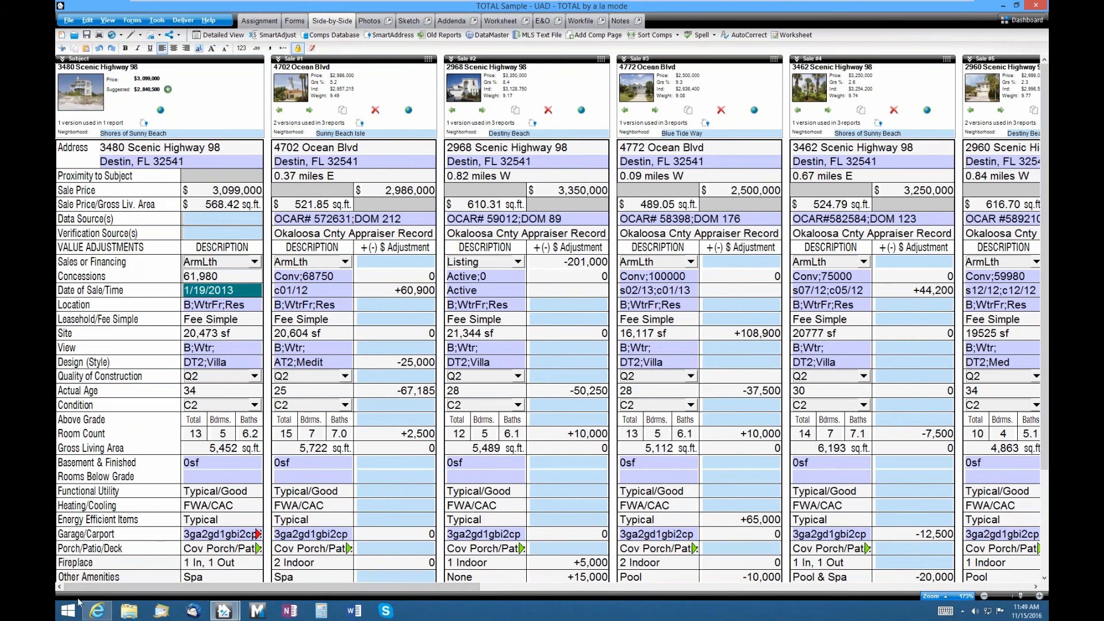
{"action": "left_click", "coordinate": [322, 305]}
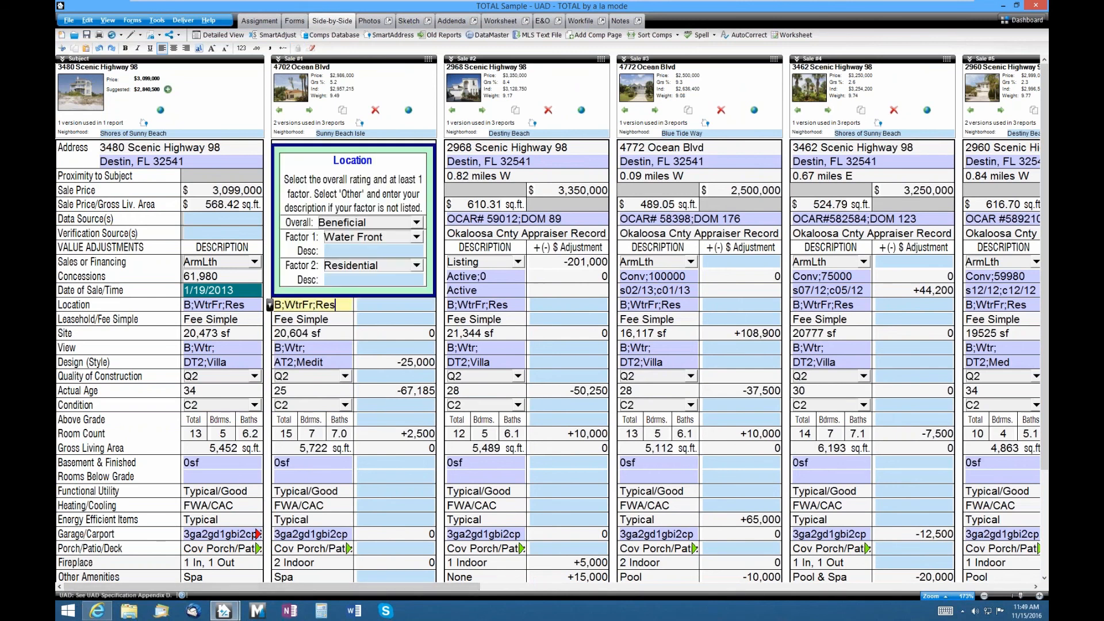
{"action": "left_click", "coordinate": [343, 348]}
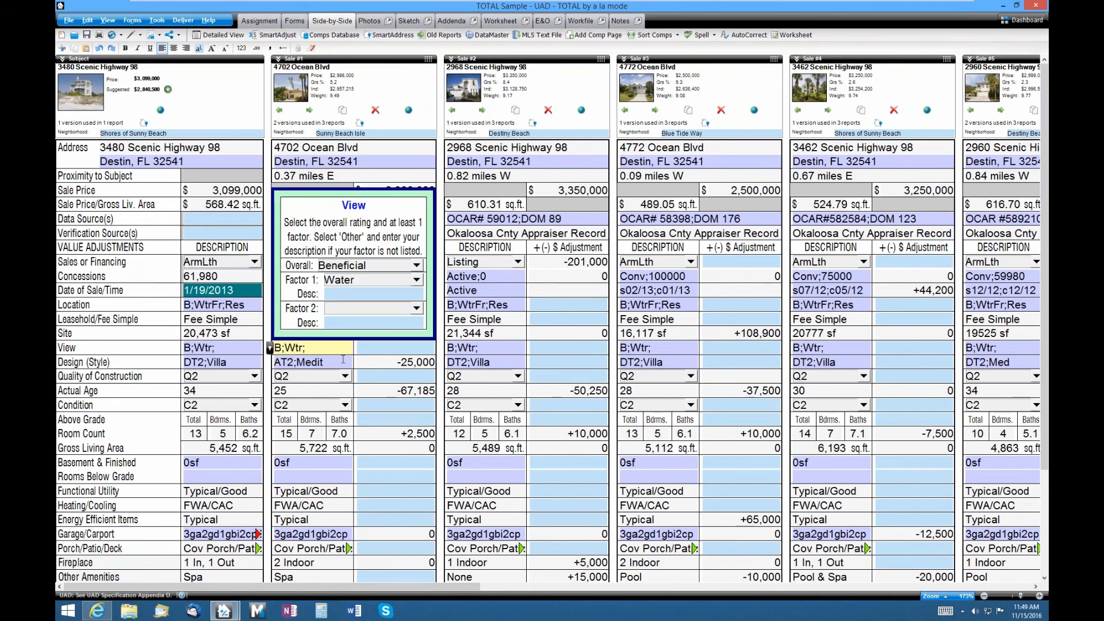
{"action": "left_click", "coordinate": [343, 360]}
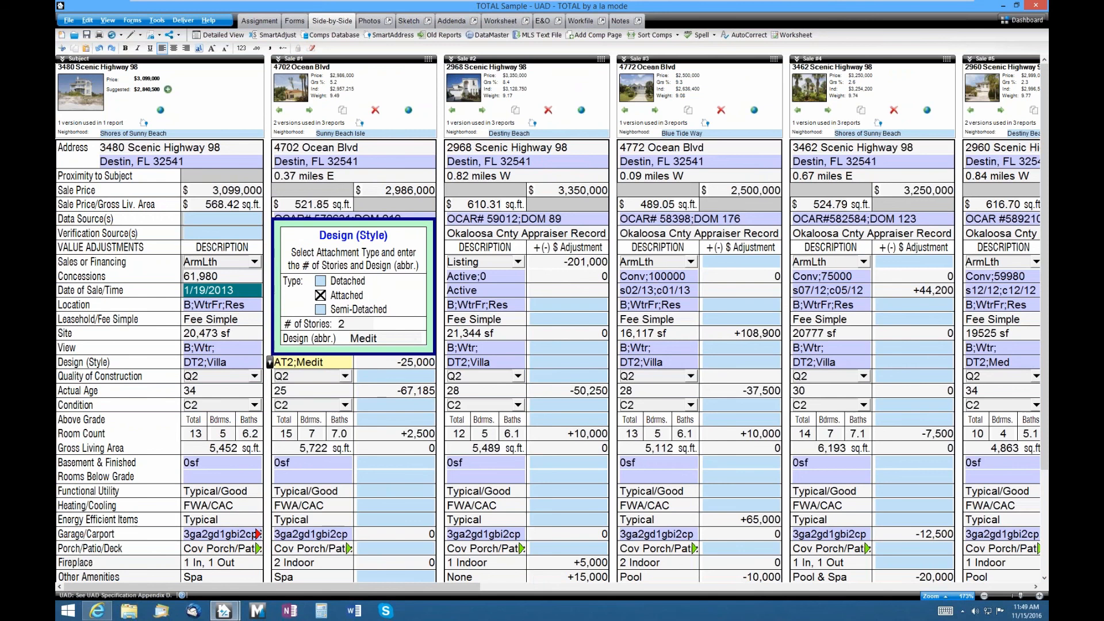
{"action": "left_click", "coordinate": [326, 460]}
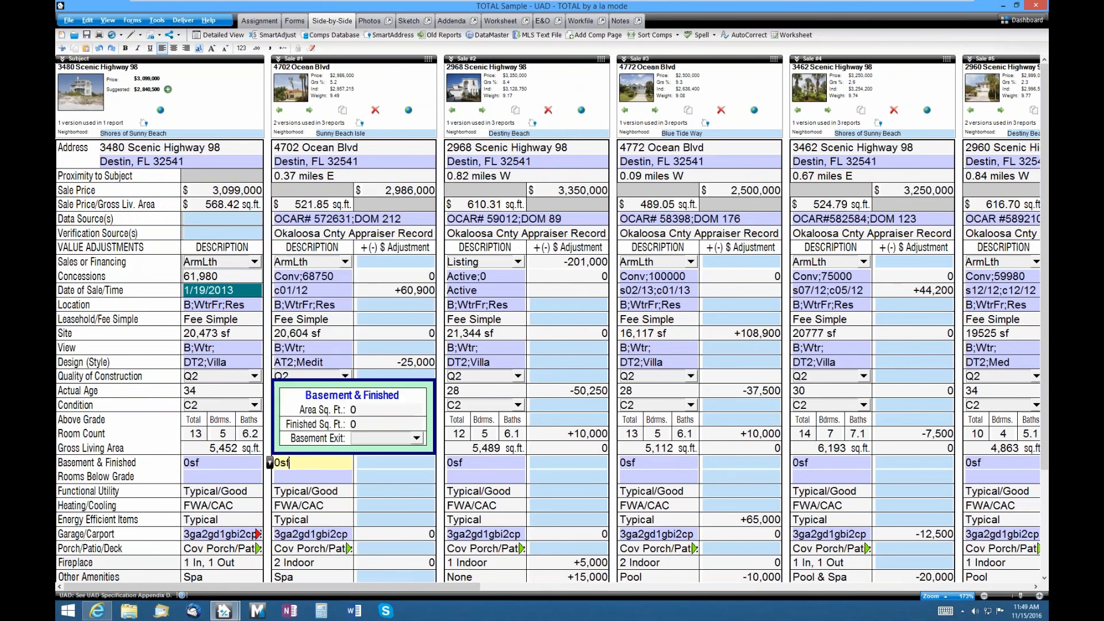
{"action": "left_click", "coordinate": [343, 275]}
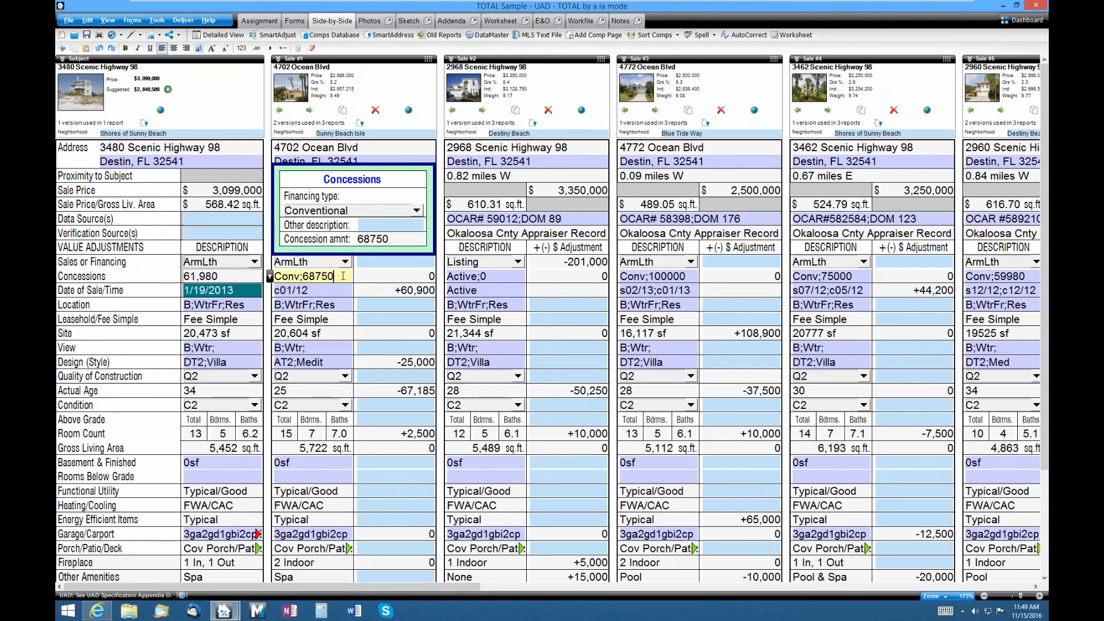
{"action": "left_click", "coordinate": [156, 21]}
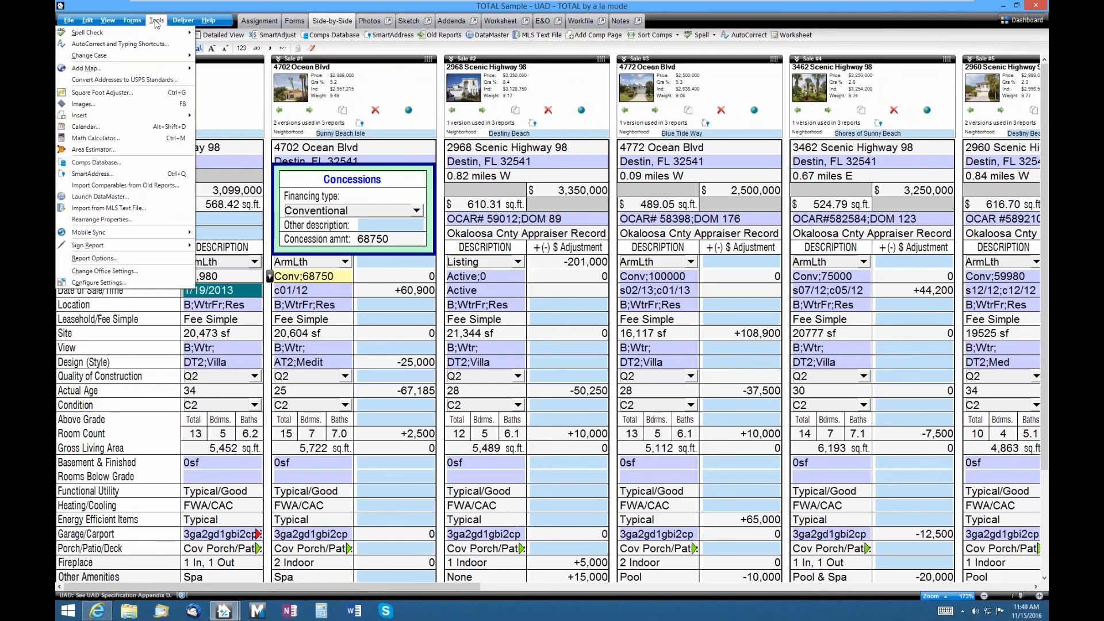
{"action": "left_click", "coordinate": [155, 283]}
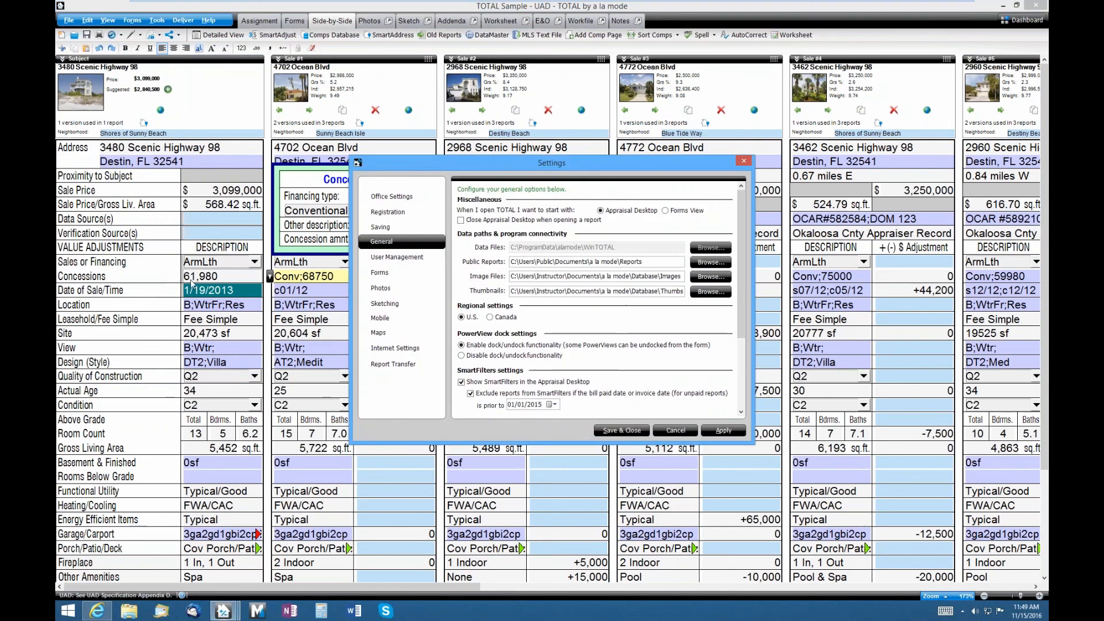
{"action": "left_click", "coordinate": [388, 274]}
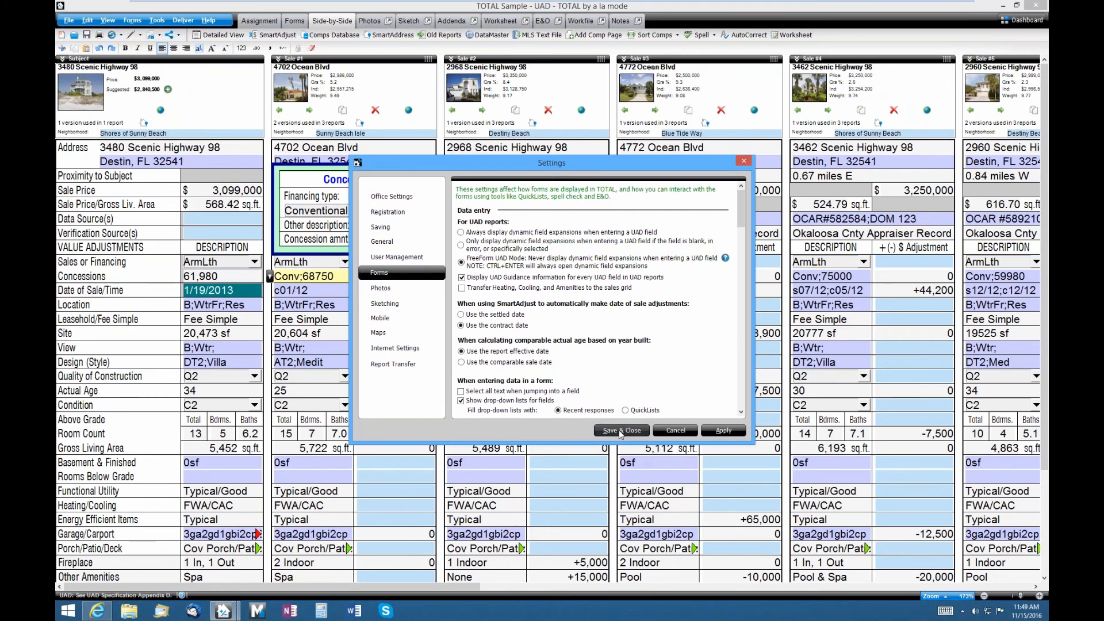
{"action": "left_click", "coordinate": [622, 431]}
{"action": "scroll", "coordinate": [318, 267], "scroll_direction": "down", "scroll_amount": 3}
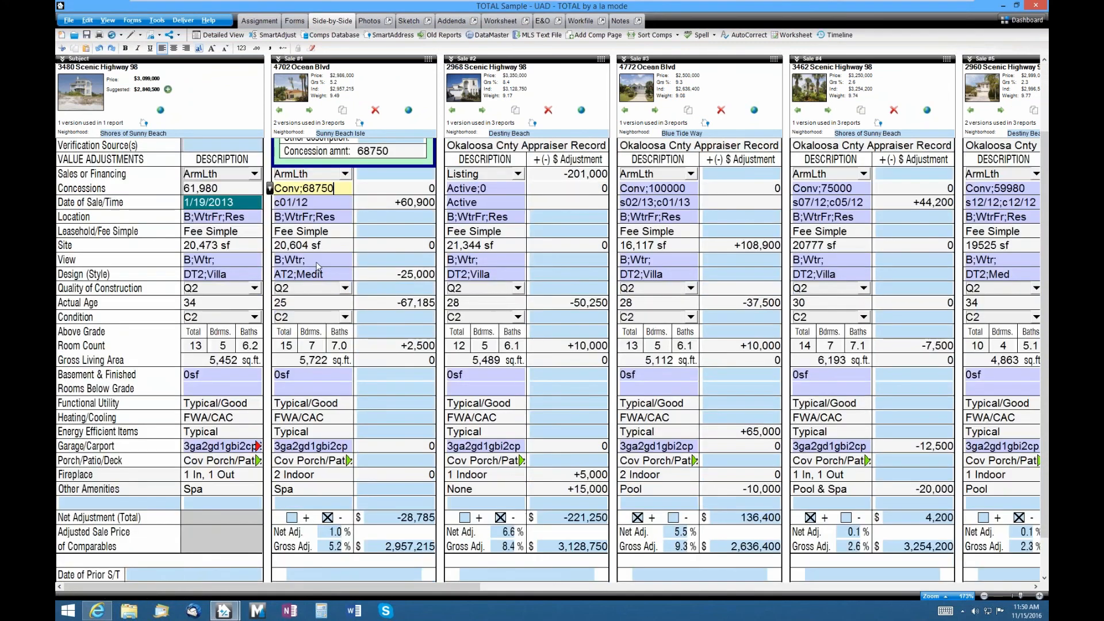
- Turn off the UAD help tip and expand Sale #1's Basement sub-fields
{"action": "left_click", "coordinate": [318, 262]}
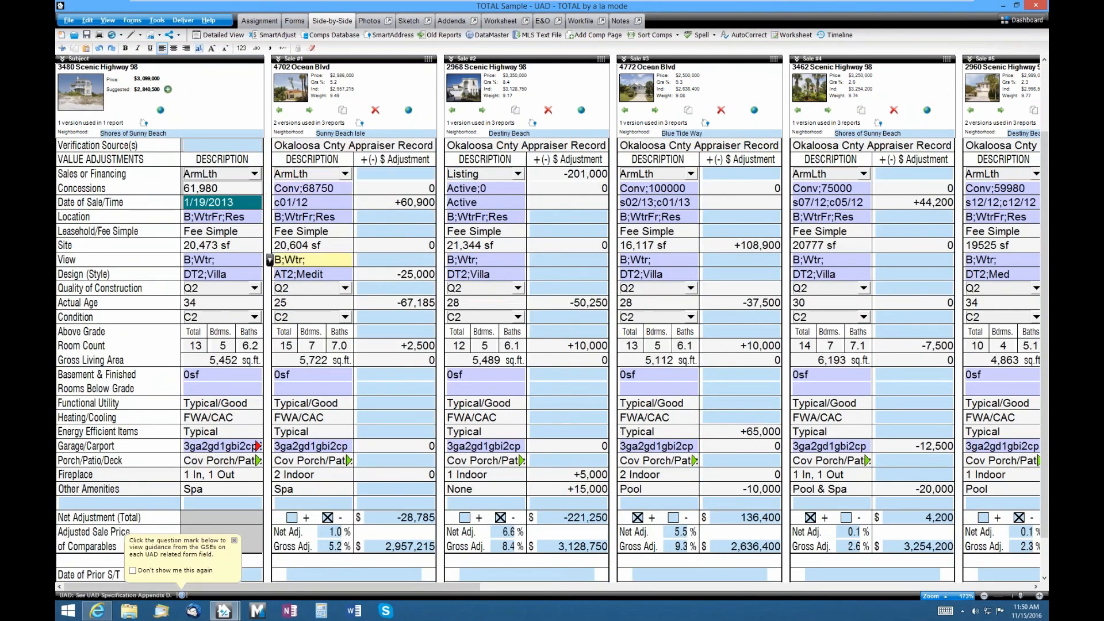
{"action": "left_click", "coordinate": [184, 572]}
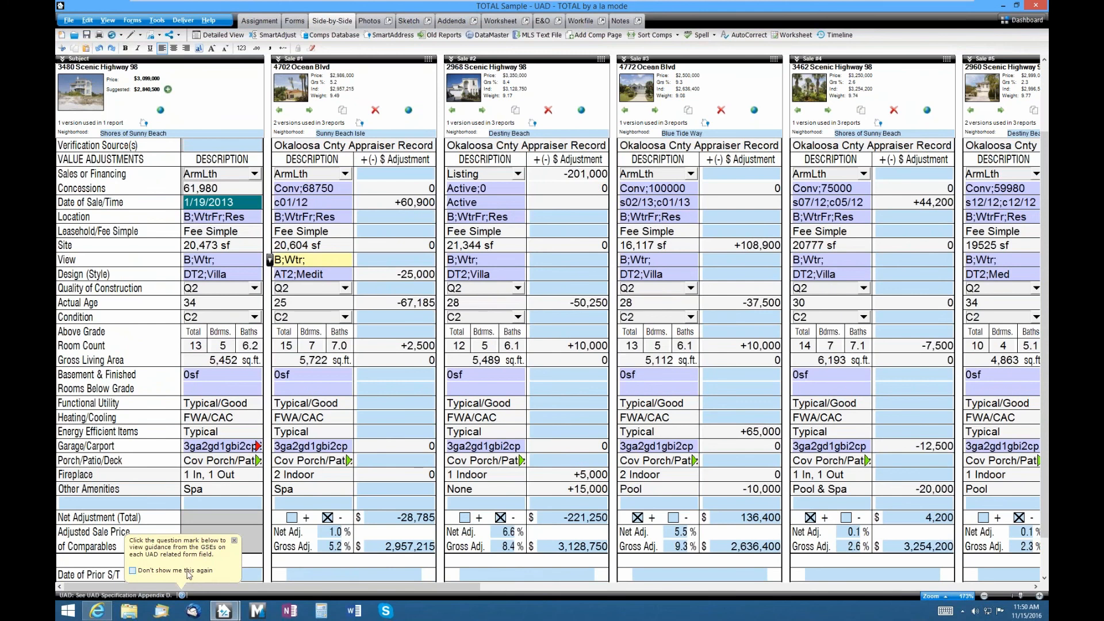
{"action": "left_click", "coordinate": [233, 540]}
{"action": "left_click", "coordinate": [303, 446]}
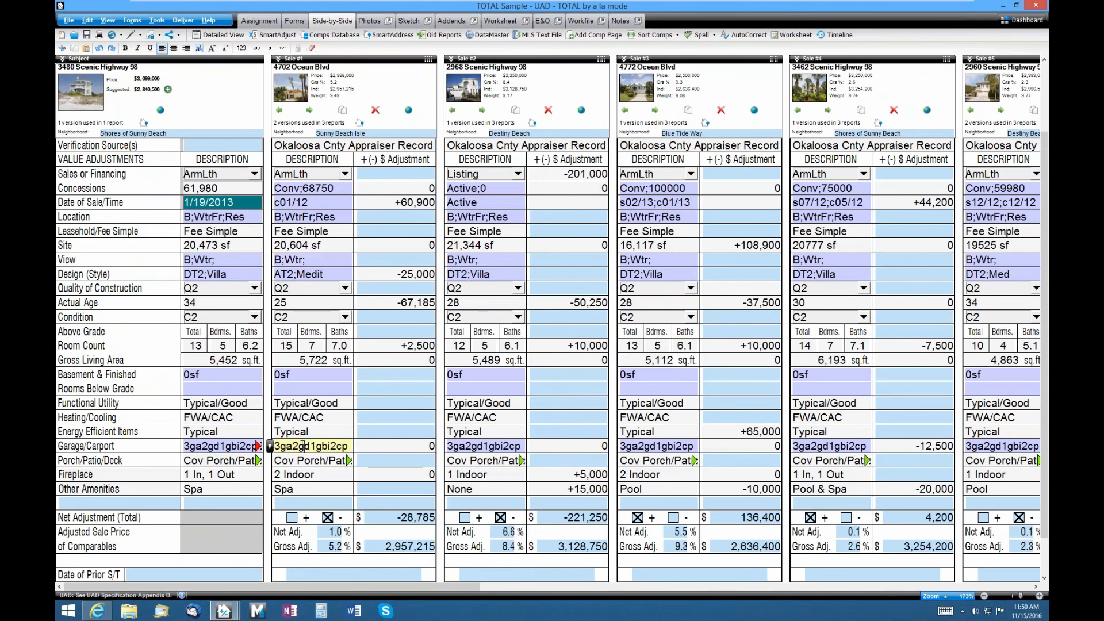
{"action": "left_click", "coordinate": [308, 378]}
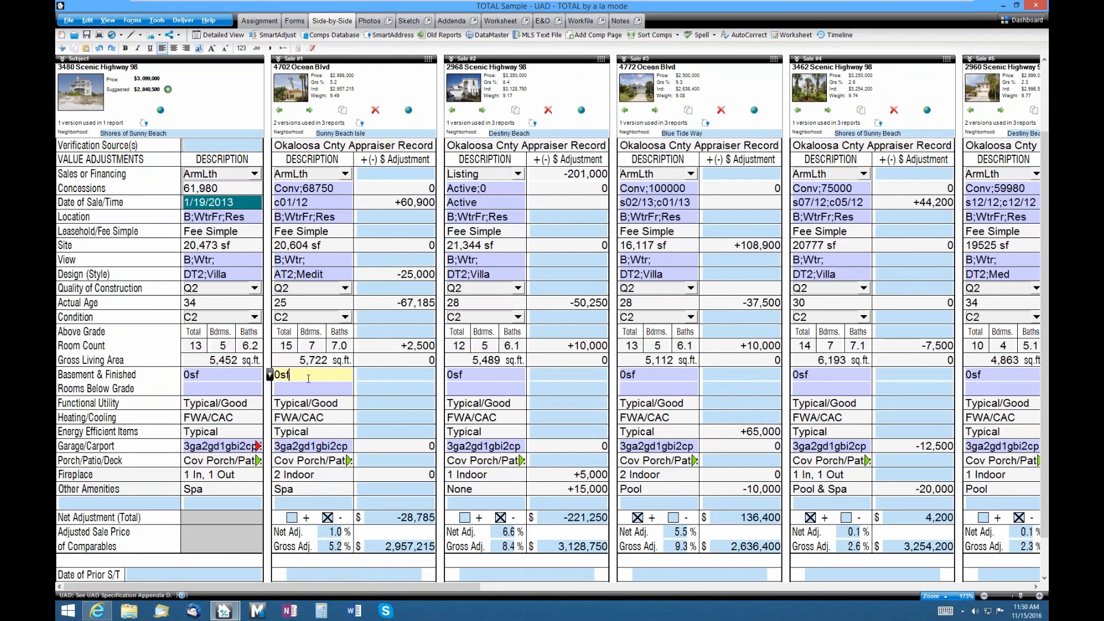
{"action": "double_click", "coordinate": [308, 378]}
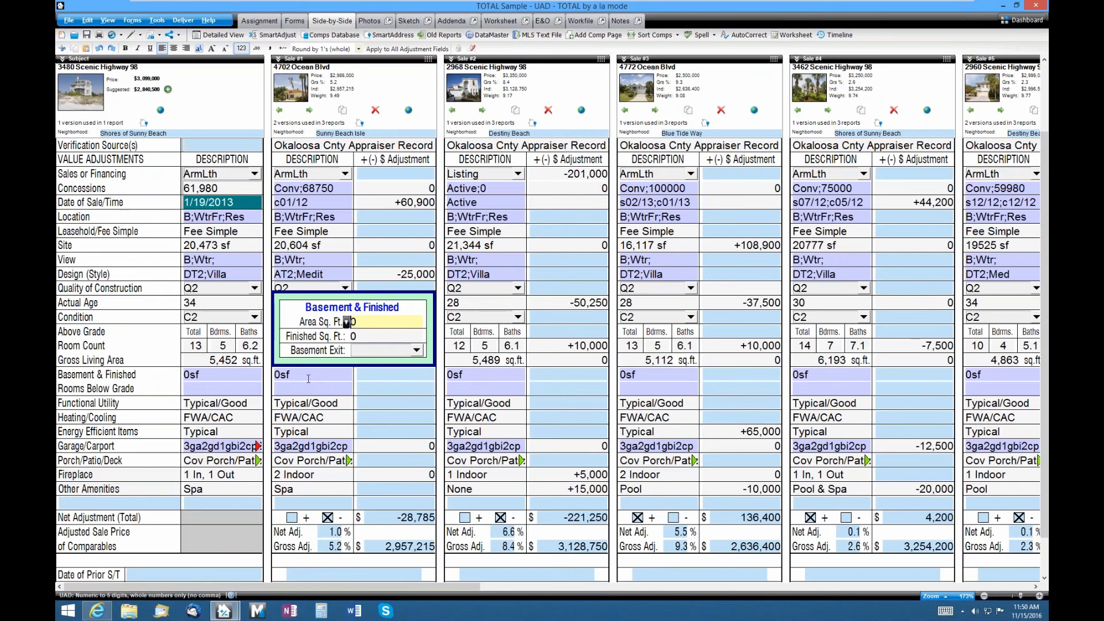
{"action": "left_click", "coordinate": [311, 260]}
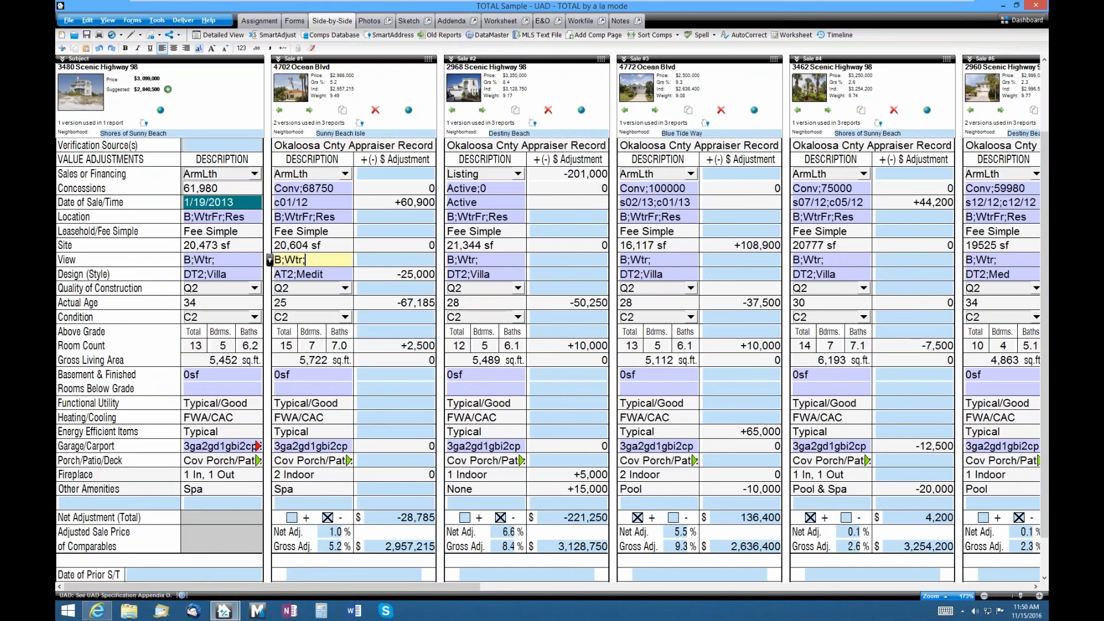
- Change Sale #2's View to 'b;golf' and select its -50,250 Actual Age adjustment
{"action": "left_click", "coordinate": [493, 260]}
{"action": "key", "text": "BackSpace"}
{"action": "key", "text": "BackSpace"}
{"action": "key", "text": "BackSpace"}
{"action": "key", "text": "BackSpace"}
{"action": "key", "text": "BackSpace"}
{"action": "key", "text": "BackSpace"}
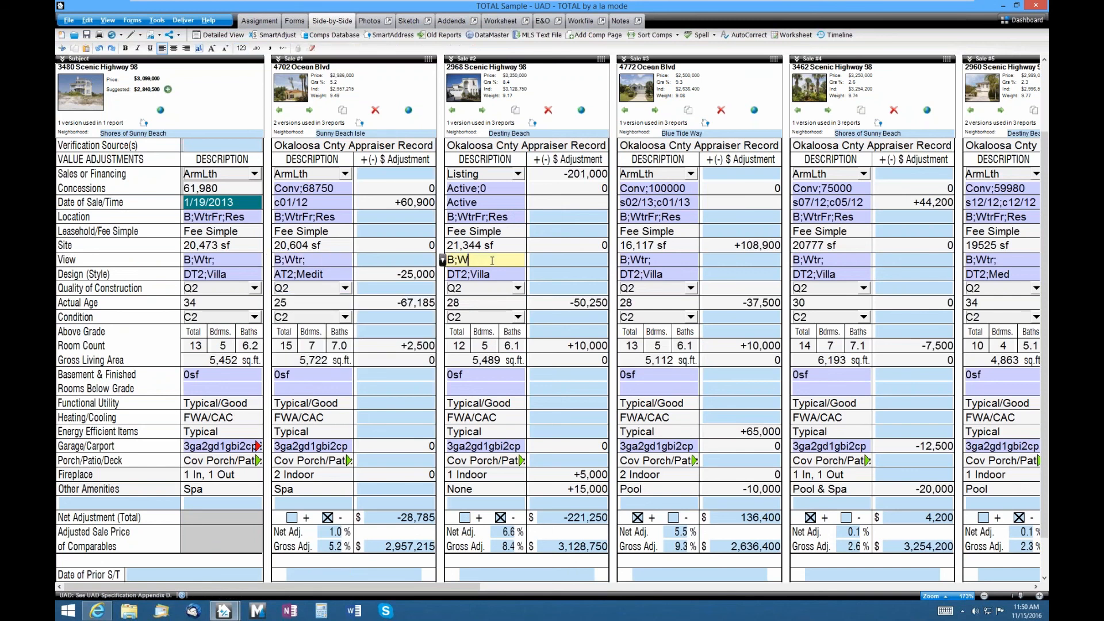
{"action": "type", "text": "b;golf"}
{"action": "key", "text": "Tab"}
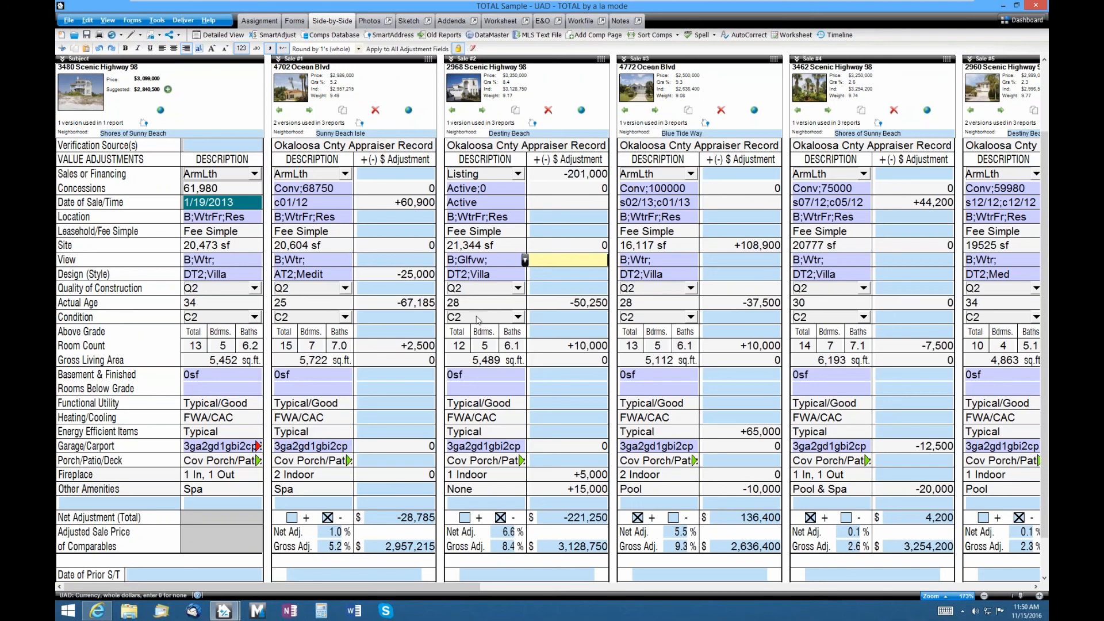
{"action": "left_click", "coordinate": [539, 305]}
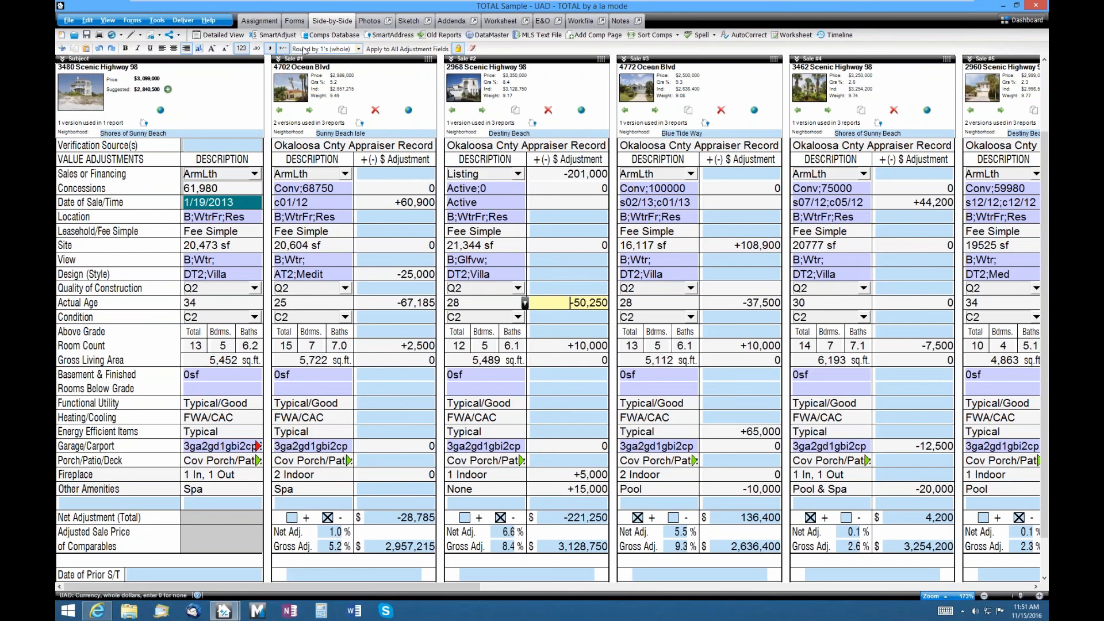
- Set adjustment rounding to Round by 500's
{"action": "left_click", "coordinate": [358, 51]}
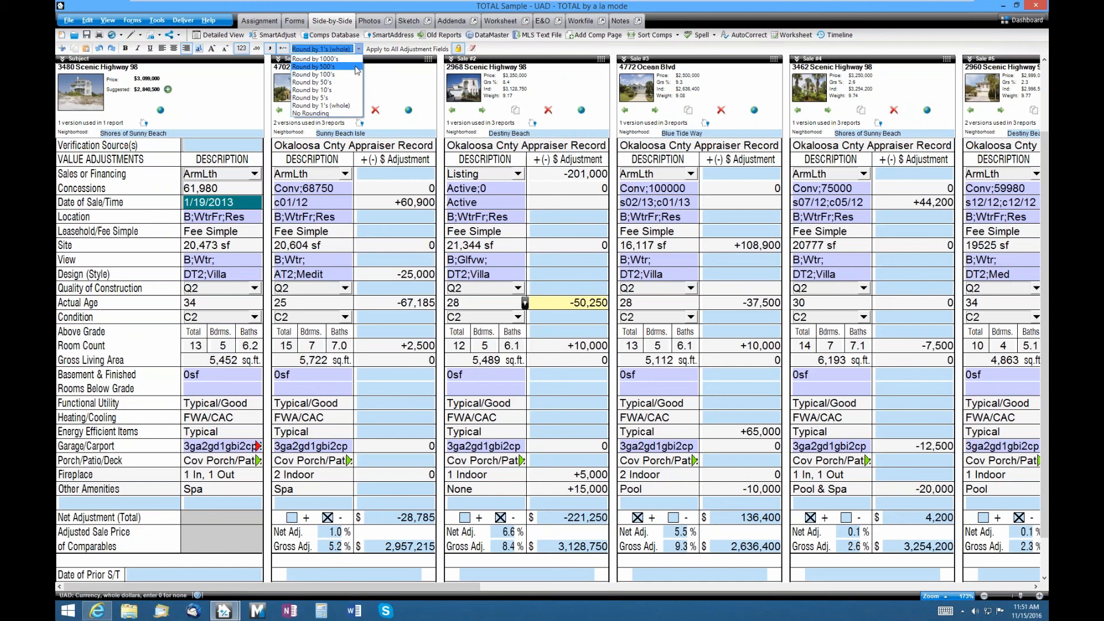
{"action": "left_click", "coordinate": [357, 68]}
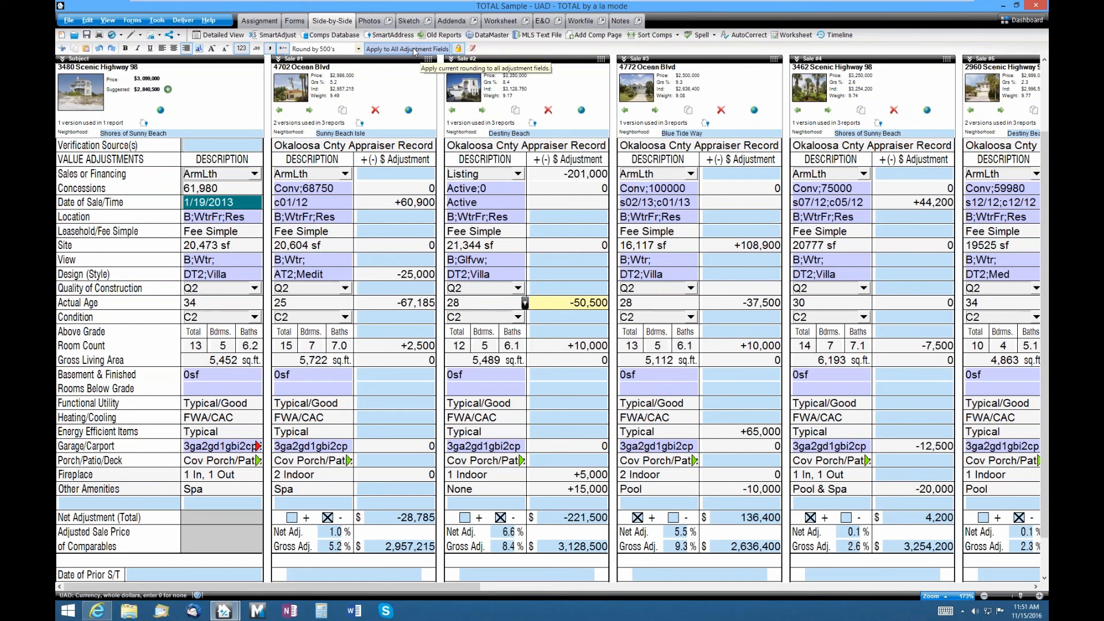
- Go to the Forms settings in Configure Settings and find the Default Global Rounding Options
{"action": "left_click", "coordinate": [157, 20]}
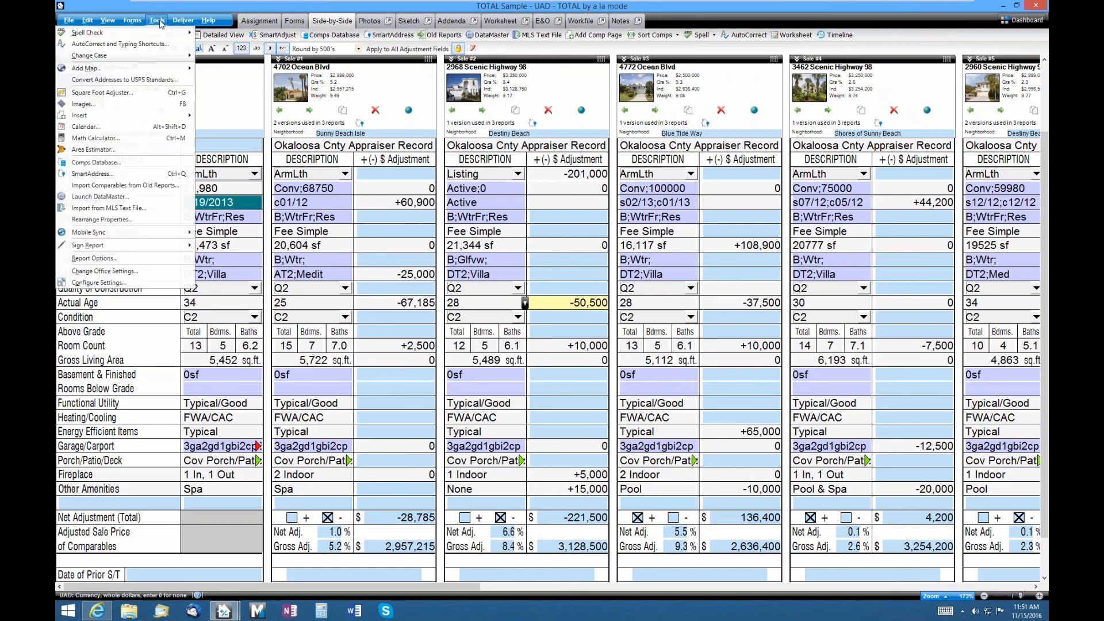
{"action": "left_click", "coordinate": [134, 281]}
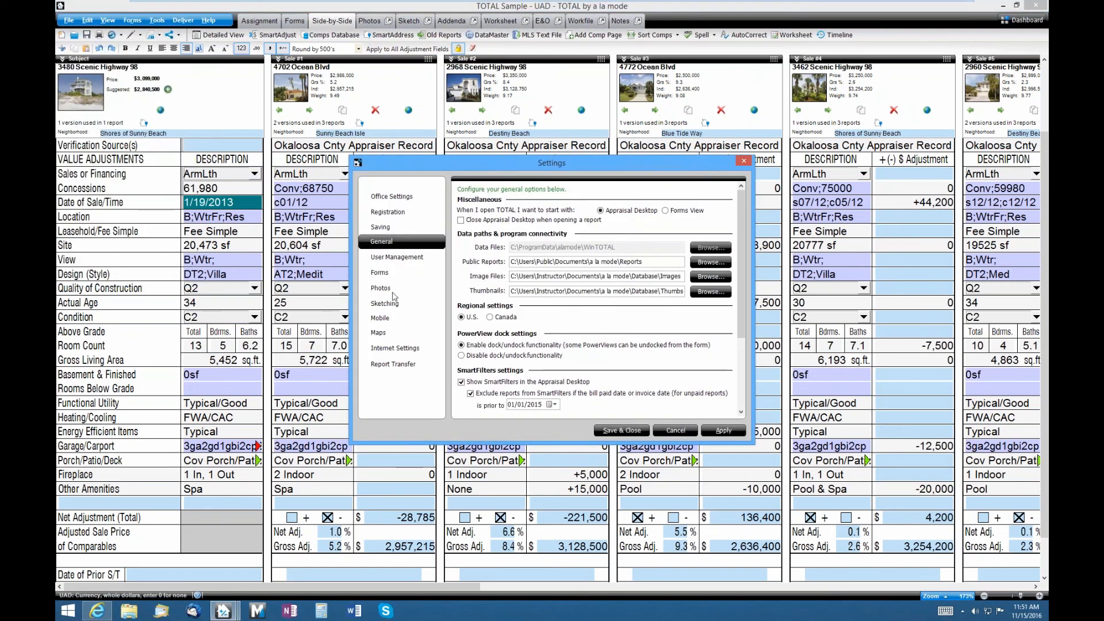
{"action": "left_click", "coordinate": [418, 274]}
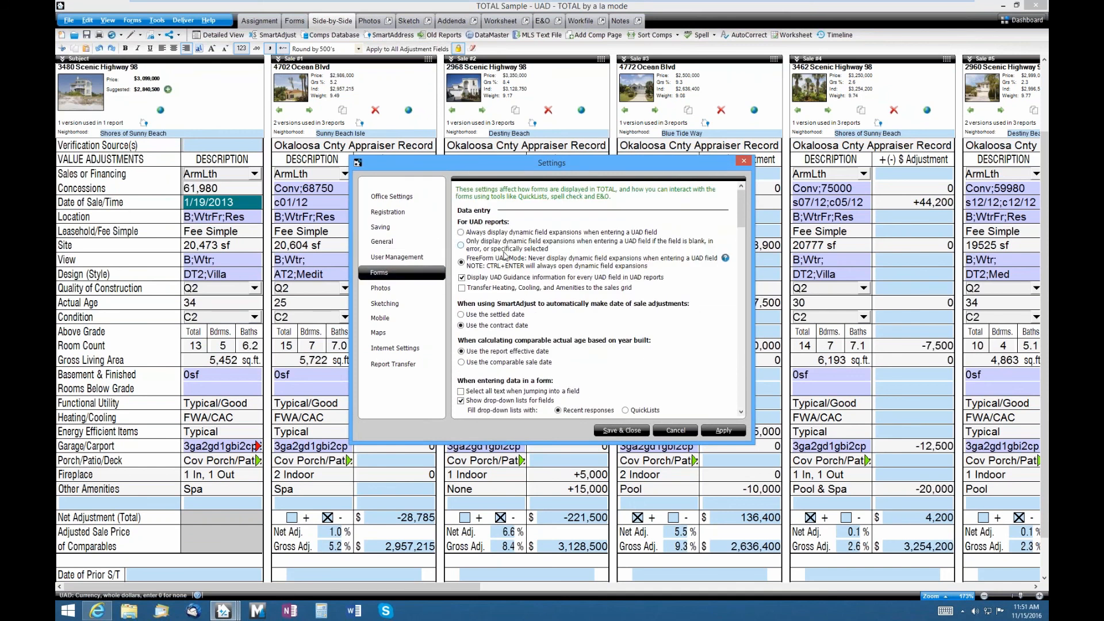
{"action": "scroll", "coordinate": [522, 252], "scroll_direction": "down", "scroll_amount": 10}
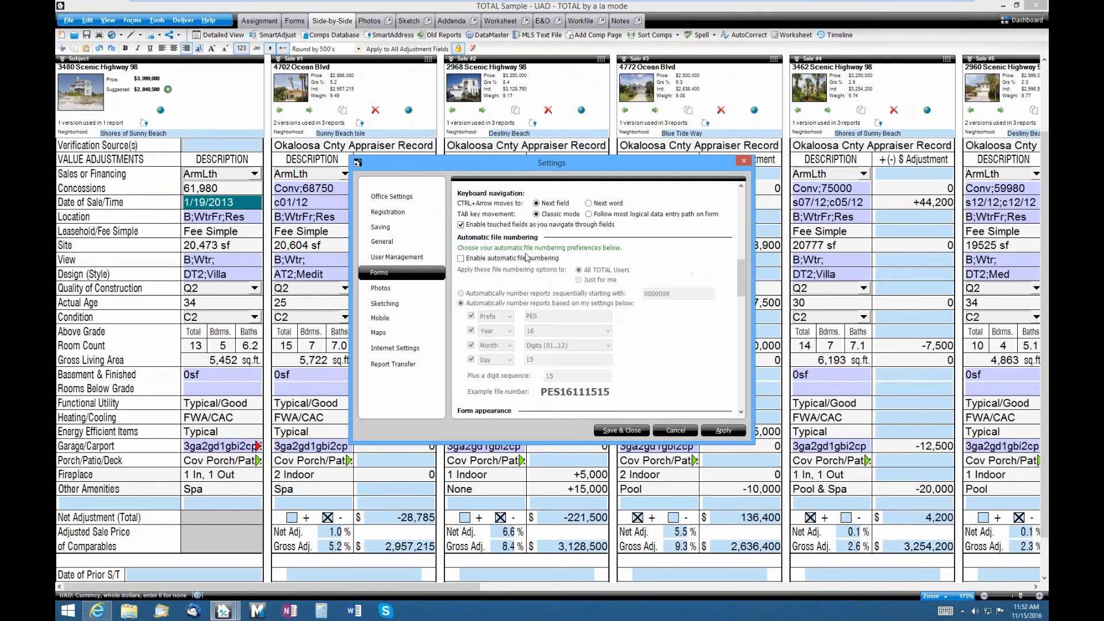
{"action": "scroll", "coordinate": [530, 255], "scroll_direction": "down", "scroll_amount": 5}
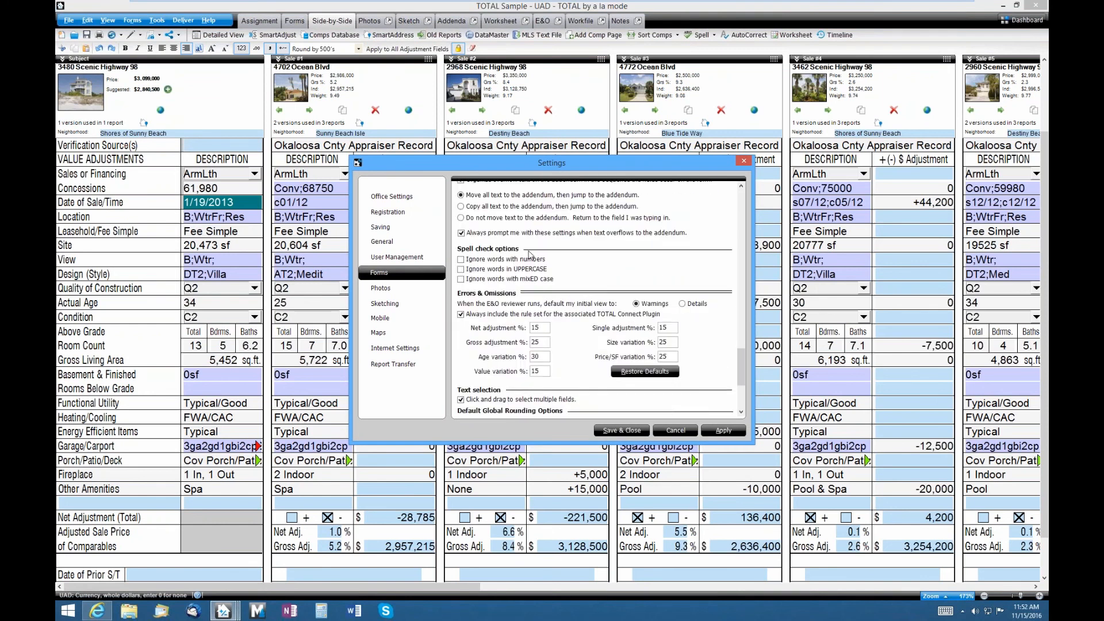
{"action": "scroll", "coordinate": [529, 256], "scroll_direction": "down", "scroll_amount": 5}
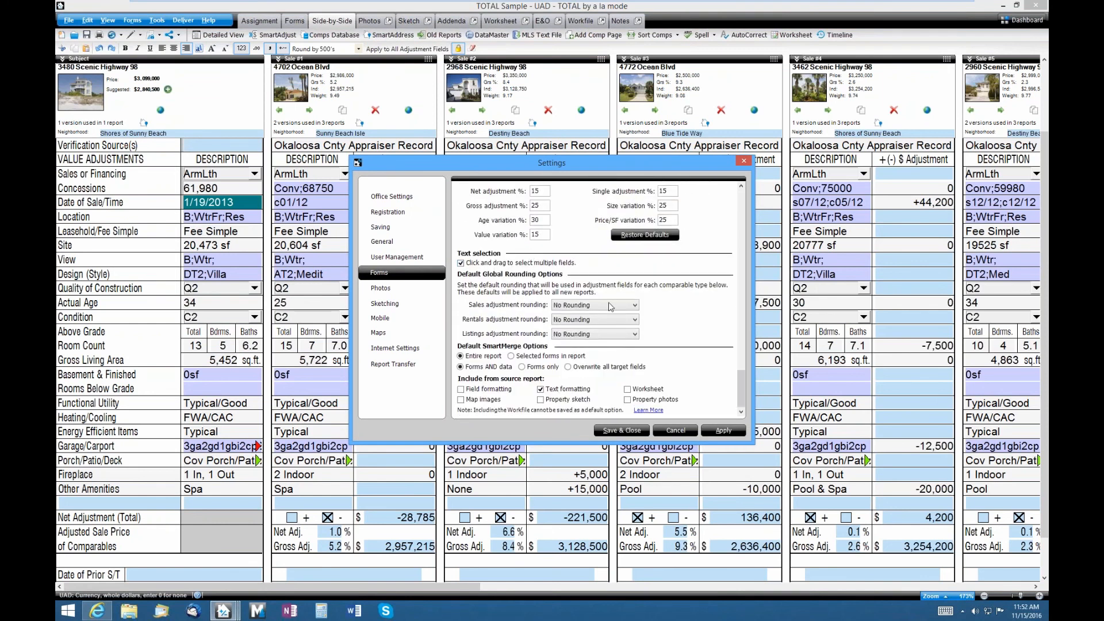
- Set sales, rentals and listings adjustment rounding to Round by 1000's and close settings
{"action": "left_click", "coordinate": [633, 306]}
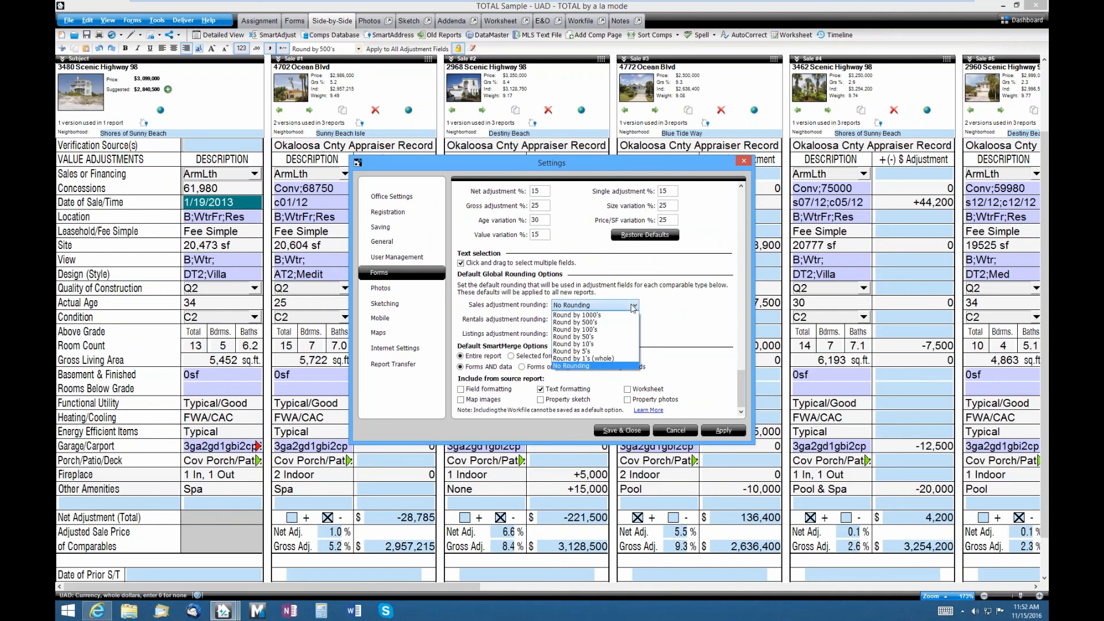
{"action": "left_click", "coordinate": [633, 315]}
{"action": "left_click", "coordinate": [633, 321]}
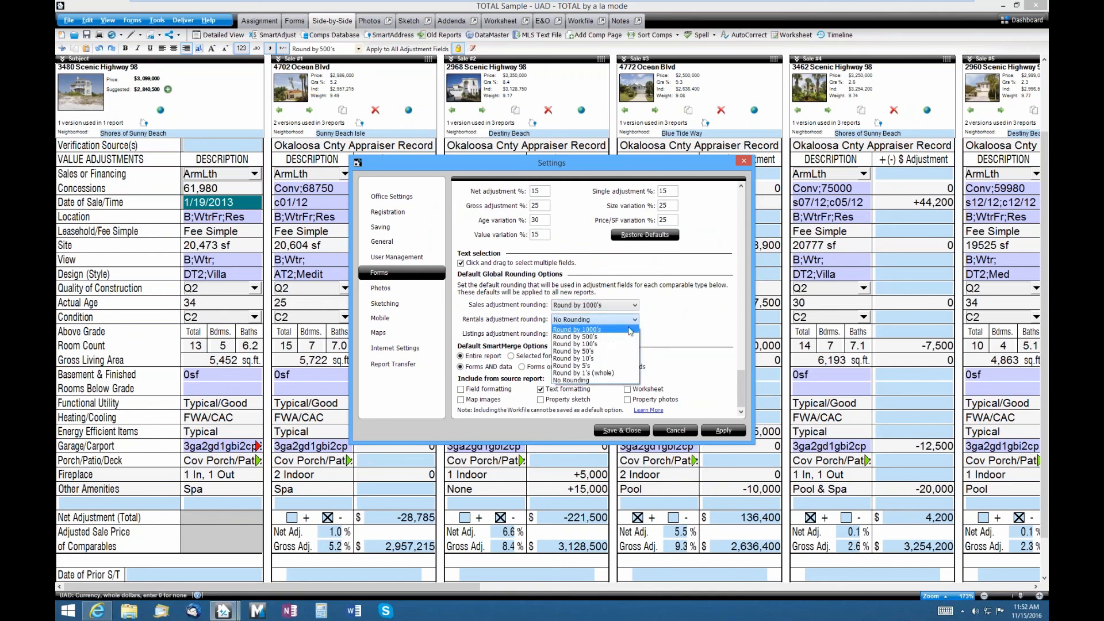
{"action": "left_click", "coordinate": [632, 328]}
{"action": "left_click", "coordinate": [634, 334]}
{"action": "left_click", "coordinate": [629, 345]}
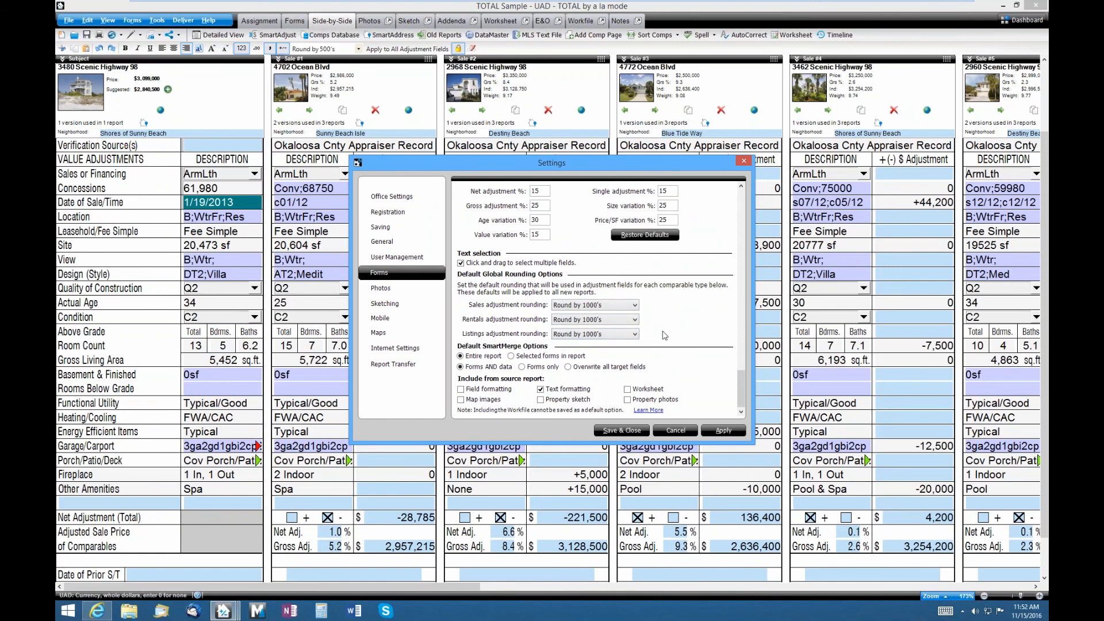
{"action": "left_click", "coordinate": [746, 163]}
{"action": "scroll", "coordinate": [525, 257], "scroll_direction": "down", "scroll_amount": 1}
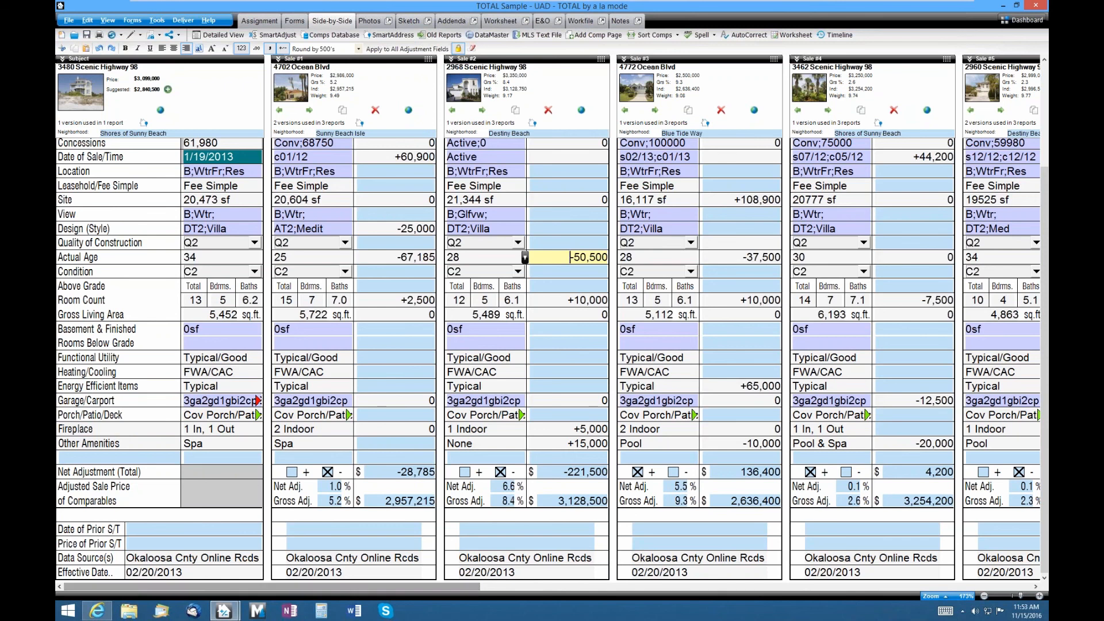
- Return the Side-by-Side grid to its top rows and turn on Detailed View
{"action": "scroll", "coordinate": [218, 362], "scroll_direction": "up", "scroll_amount": 3}
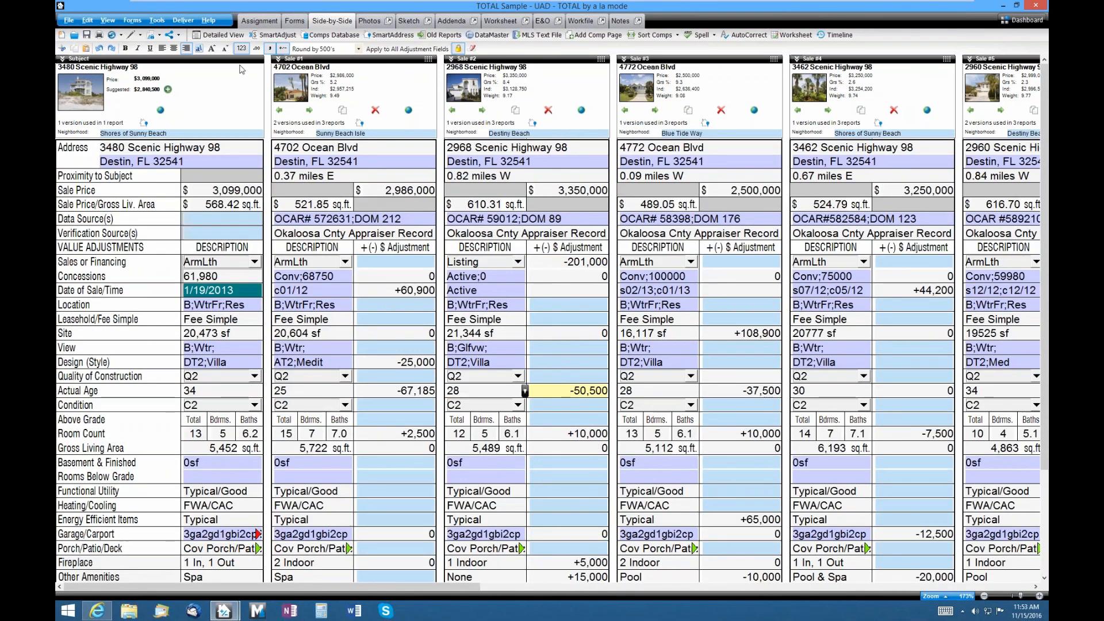
{"action": "left_click", "coordinate": [217, 34]}
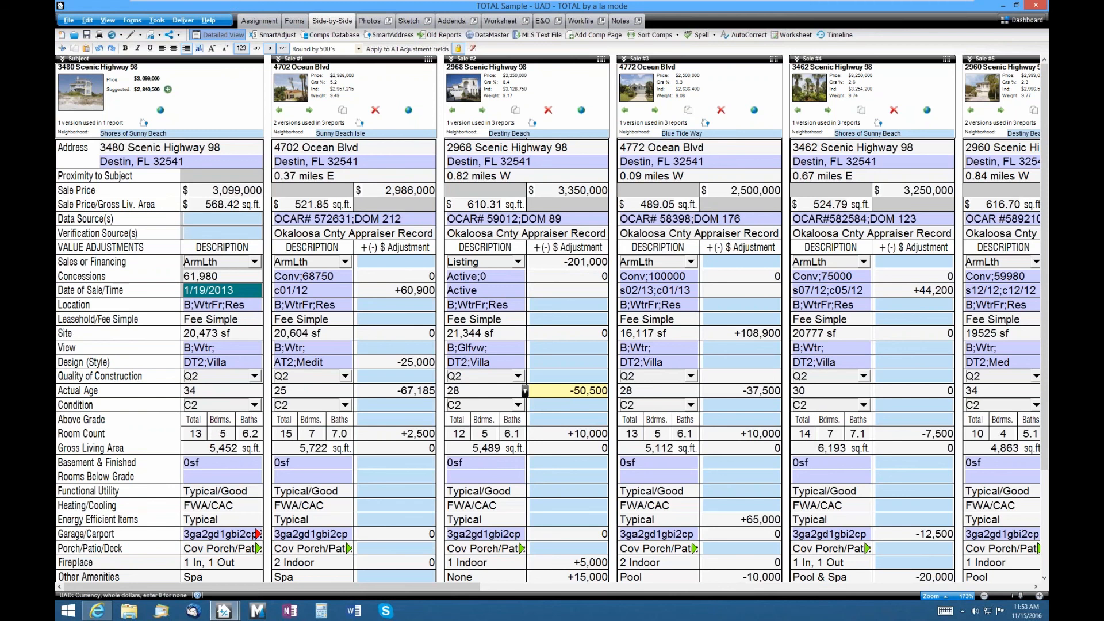
- Review the expanded sub-fields, from Sale #1's contract date down to the Garage/Carport counts
{"action": "left_click", "coordinate": [223, 36]}
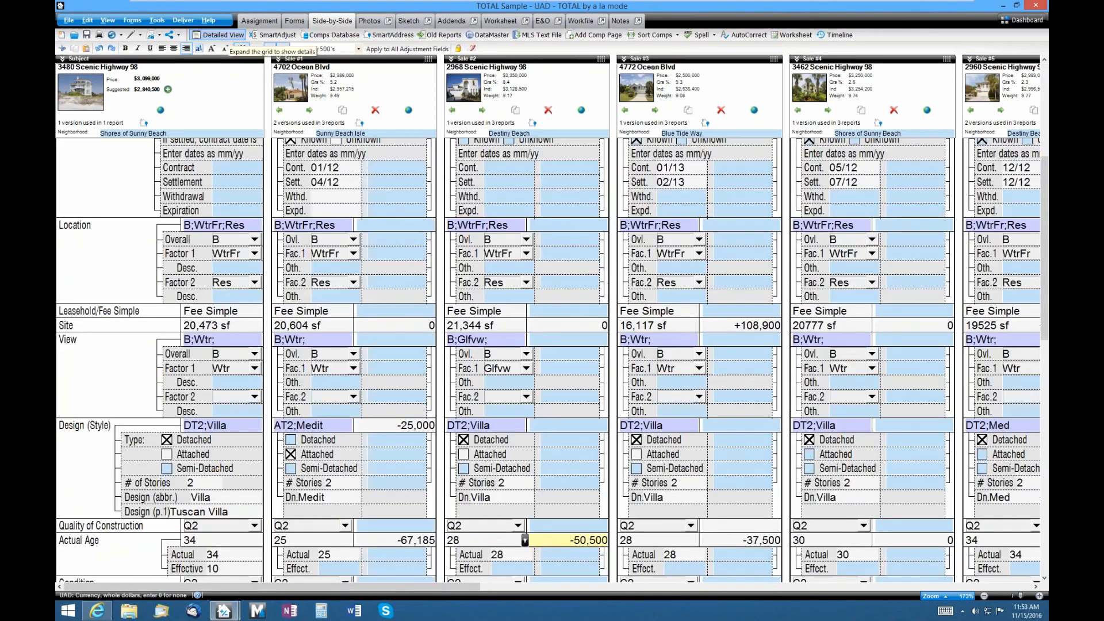
{"action": "scroll", "coordinate": [258, 317], "scroll_direction": "up", "scroll_amount": 5}
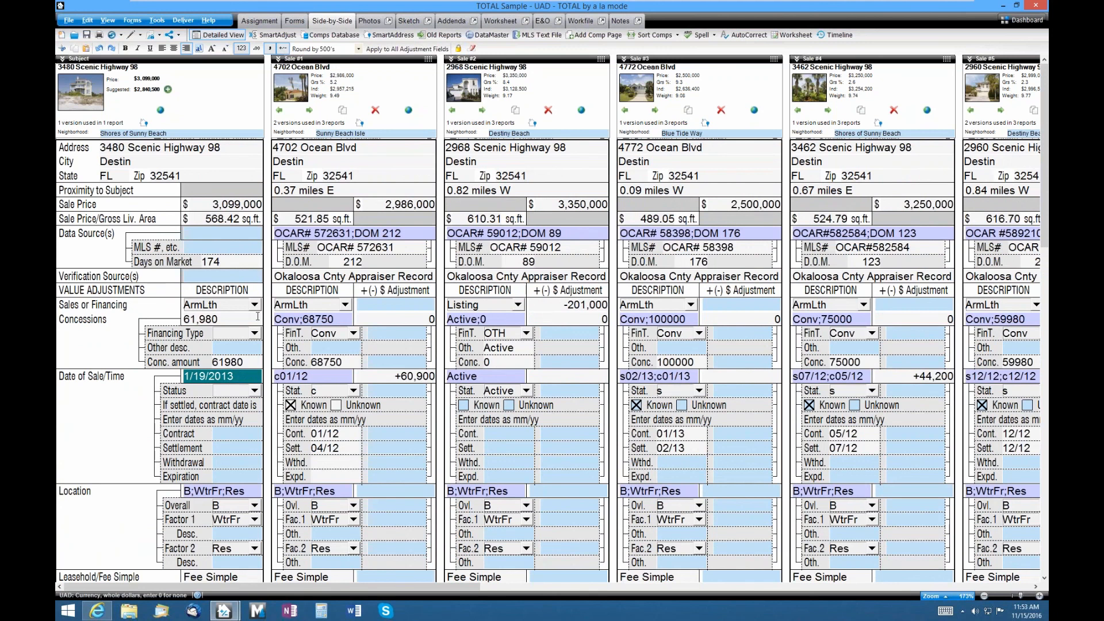
{"action": "left_click", "coordinate": [397, 433]}
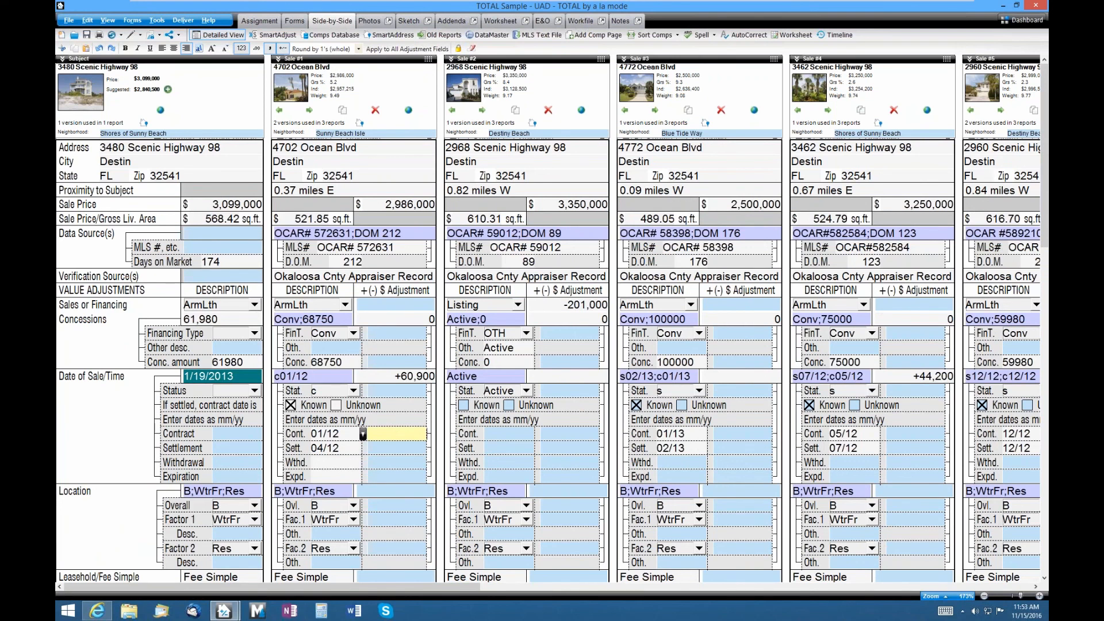
{"action": "scroll", "coordinate": [398, 431], "scroll_direction": "down", "scroll_amount": 9}
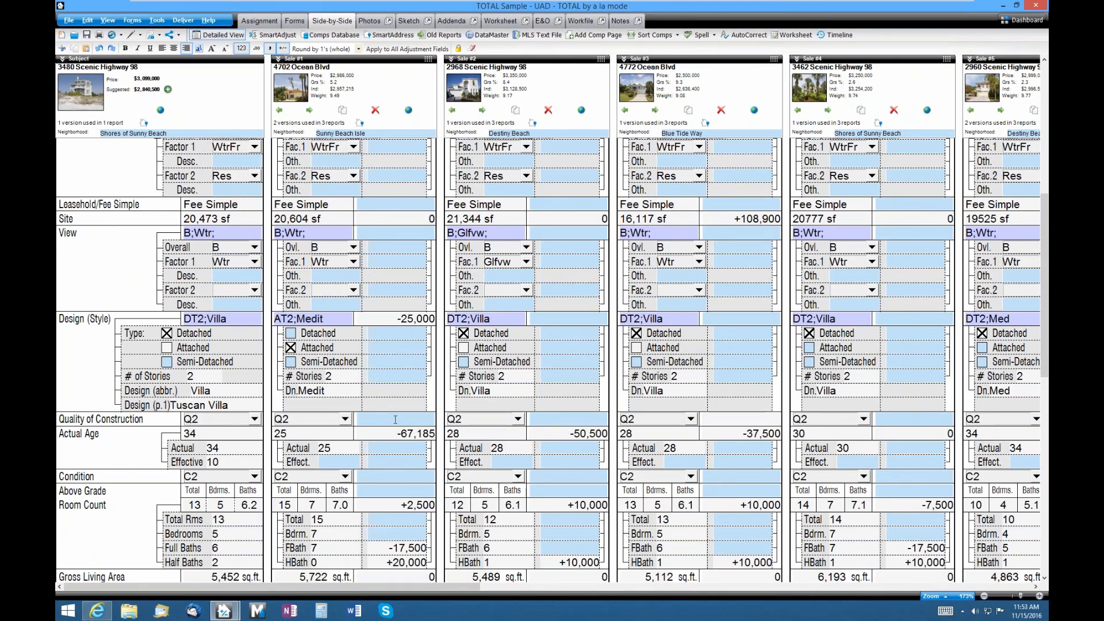
{"action": "scroll", "coordinate": [396, 420], "scroll_direction": "down", "scroll_amount": 15}
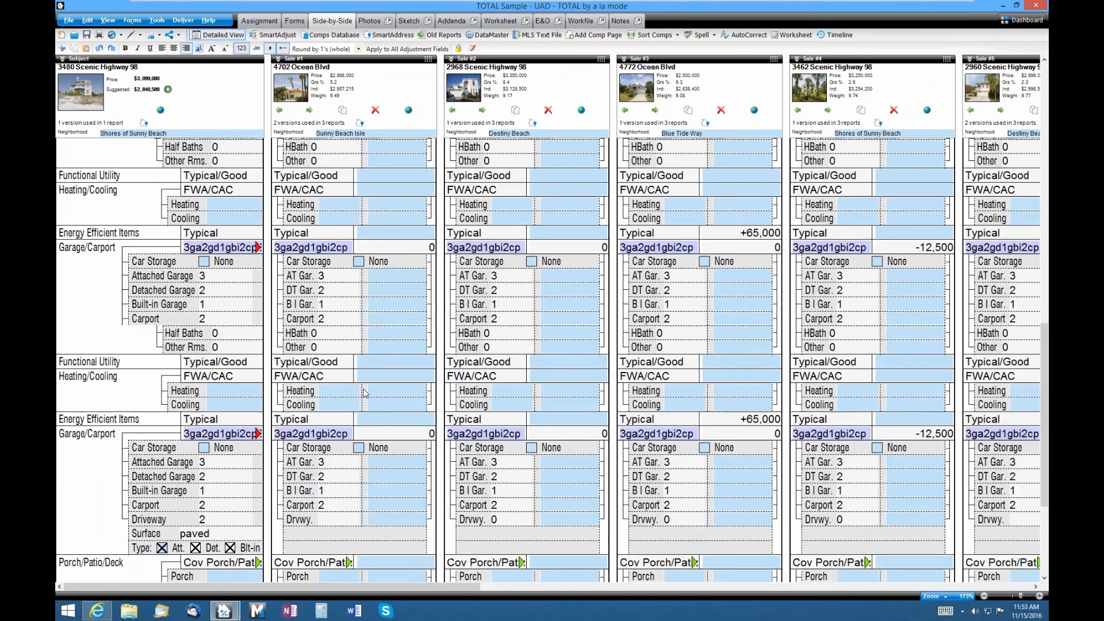
{"action": "scroll", "coordinate": [363, 393], "scroll_direction": "up", "scroll_amount": 10}
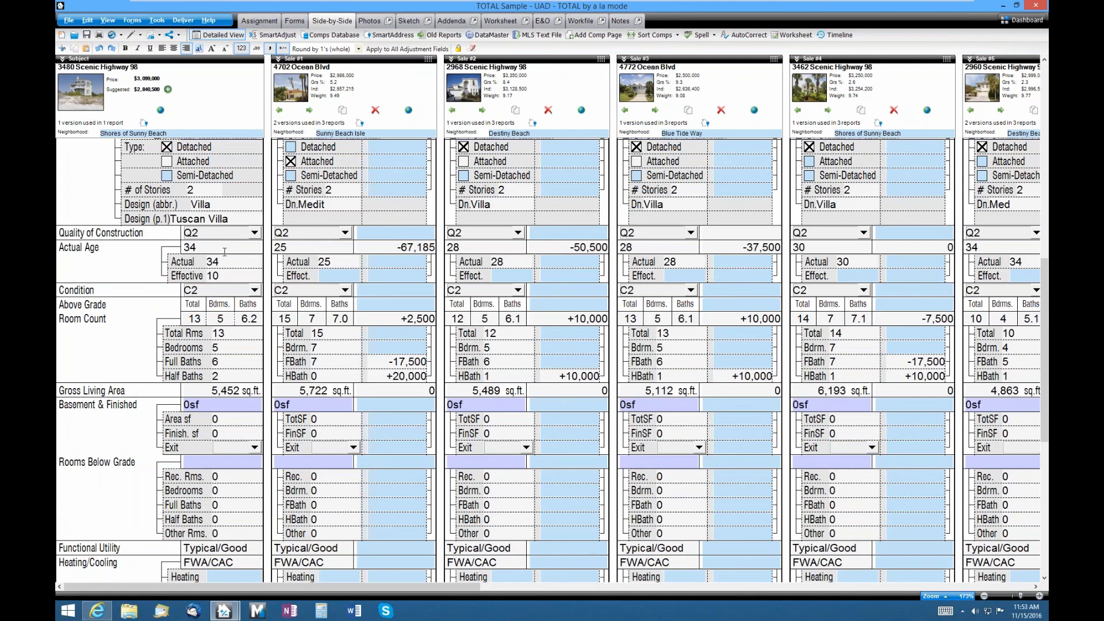
{"action": "left_click", "coordinate": [229, 276]}
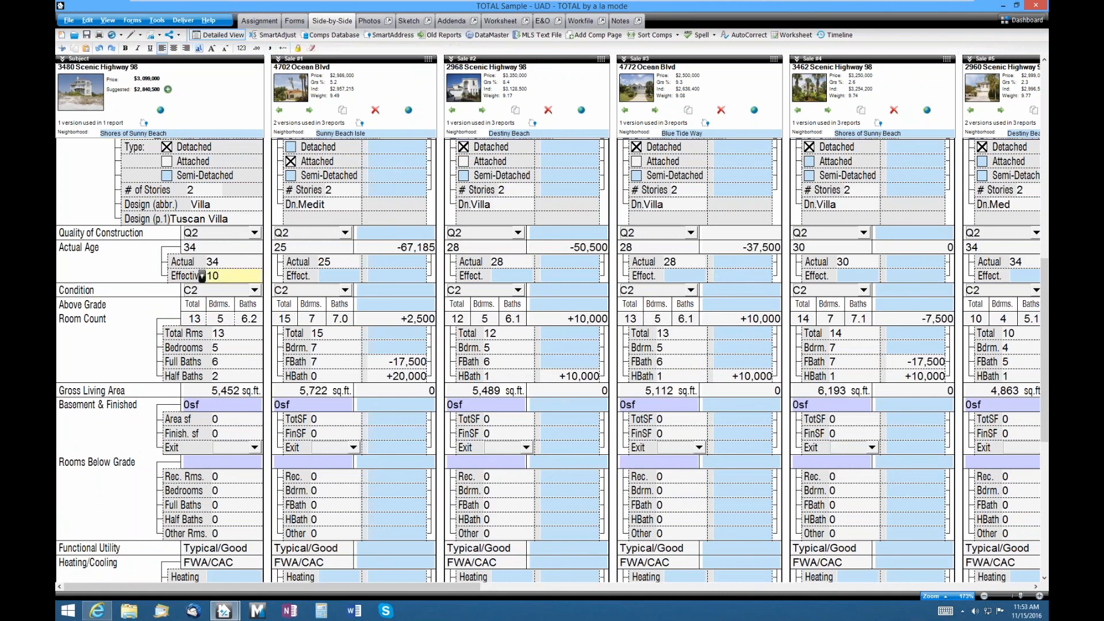
{"action": "left_click", "coordinate": [201, 334]}
{"action": "left_click", "coordinate": [239, 349]}
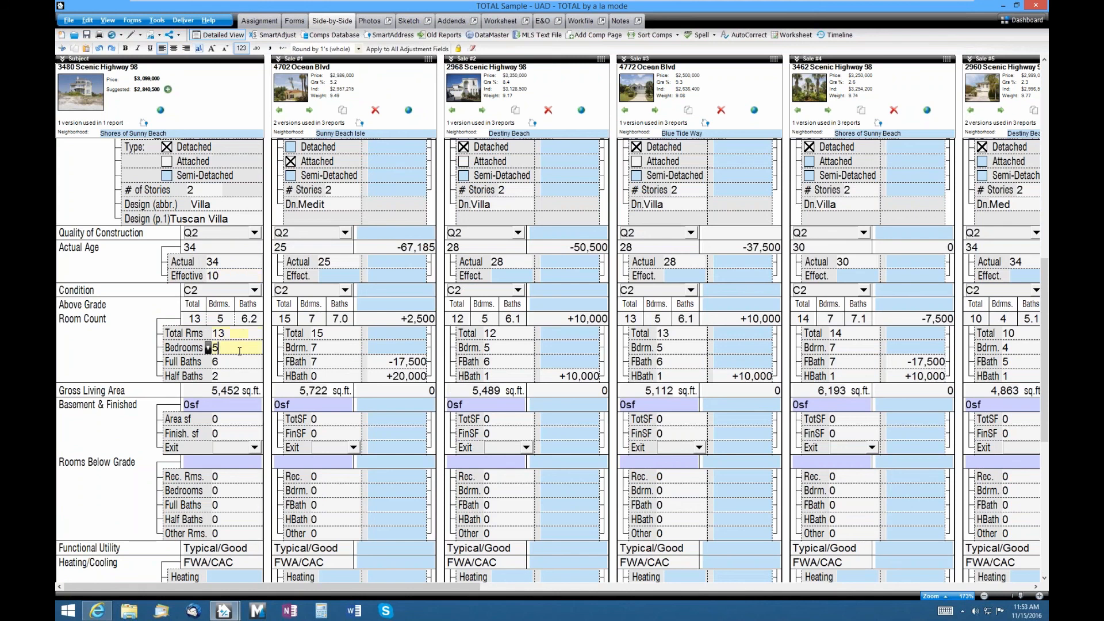
{"action": "left_click", "coordinate": [241, 362]}
{"action": "left_click", "coordinate": [244, 374]}
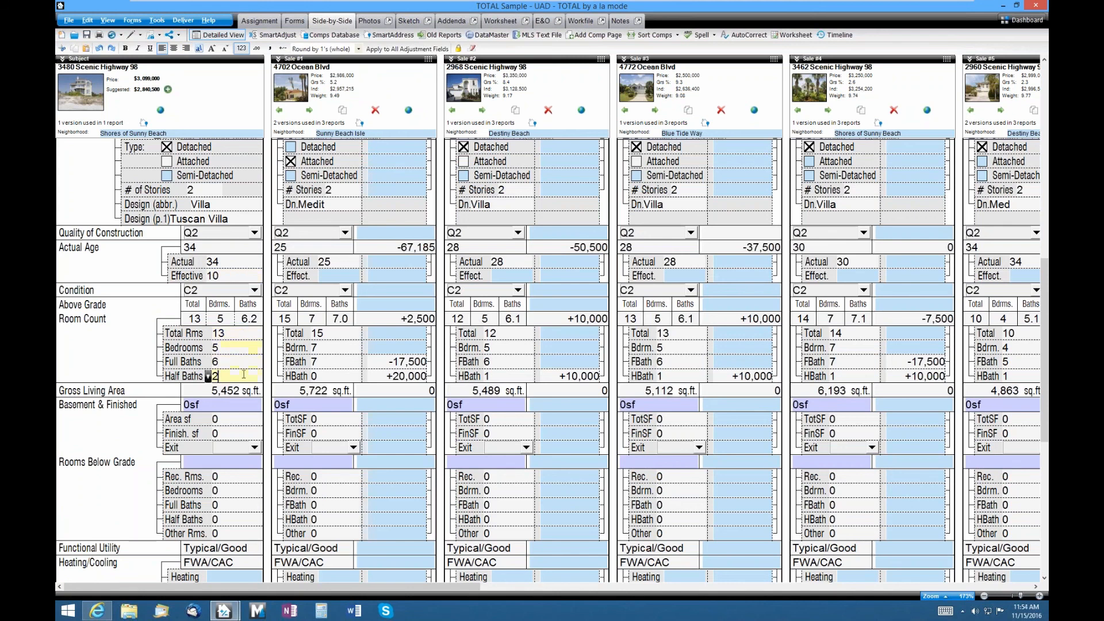
{"action": "left_click_drag", "start_coordinate": [249, 334], "coordinate": [250, 375]}
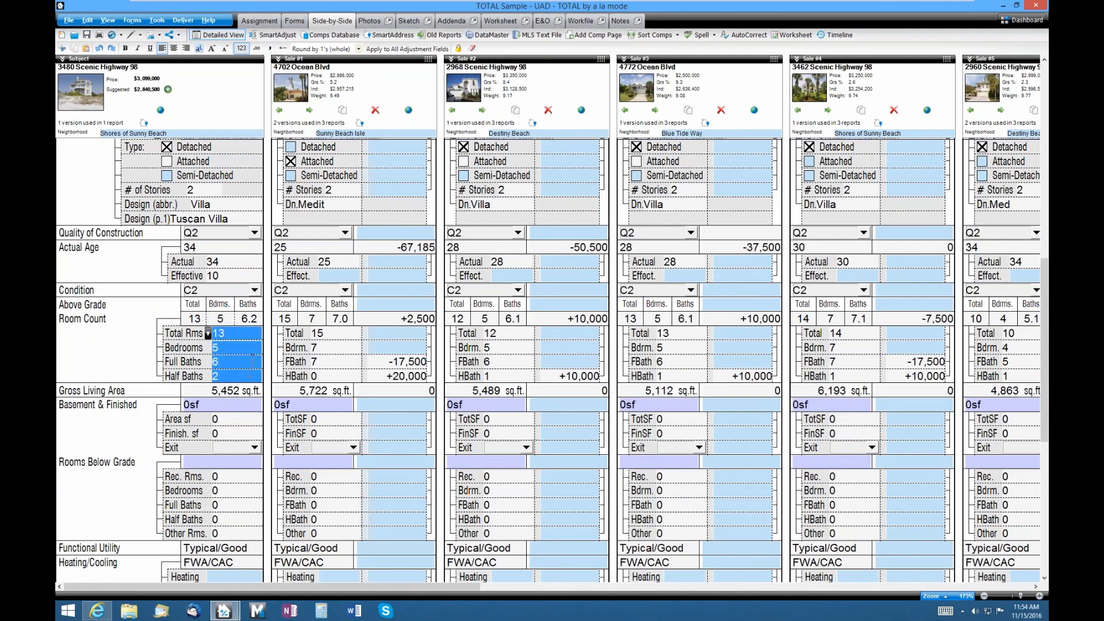
{"action": "left_click", "coordinate": [256, 333]}
{"action": "left_click", "coordinate": [255, 347]}
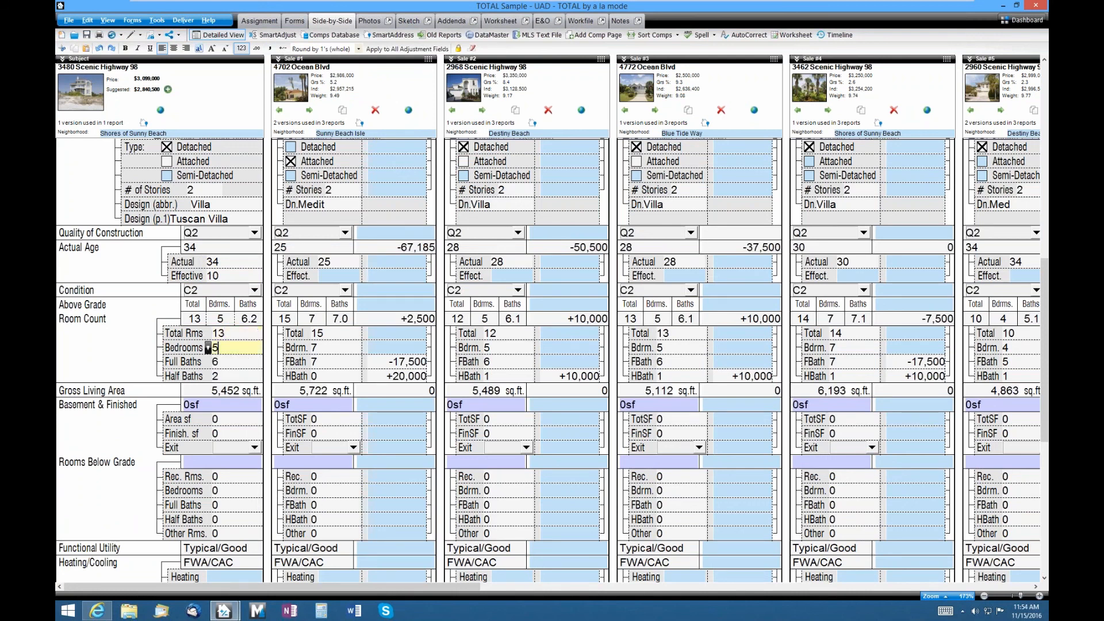
{"action": "left_click", "coordinate": [261, 361]}
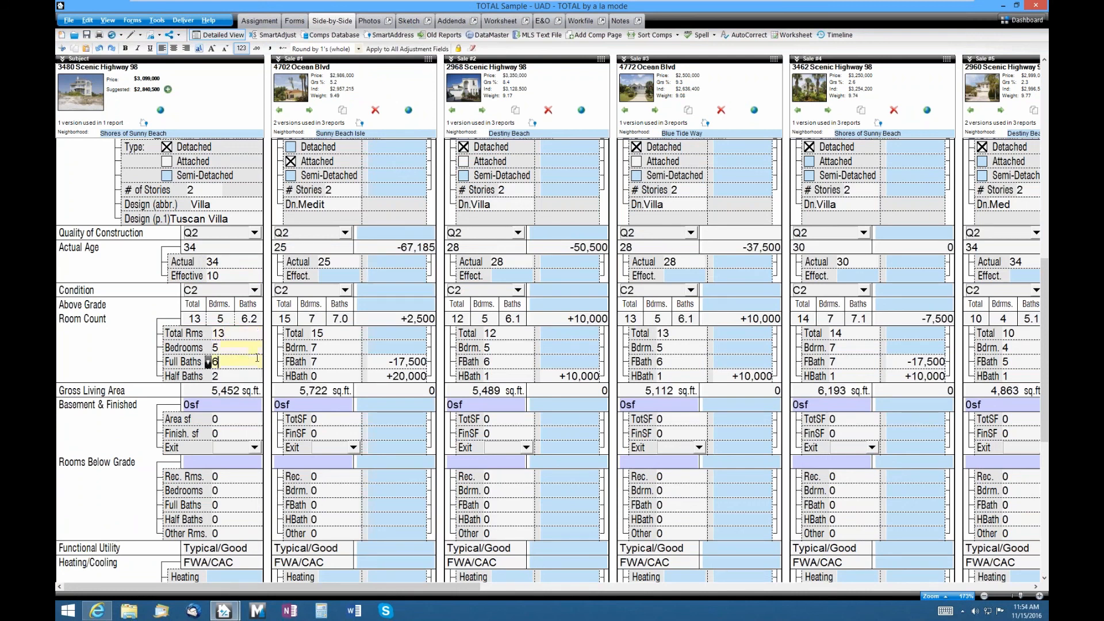
{"action": "left_click", "coordinate": [381, 364]}
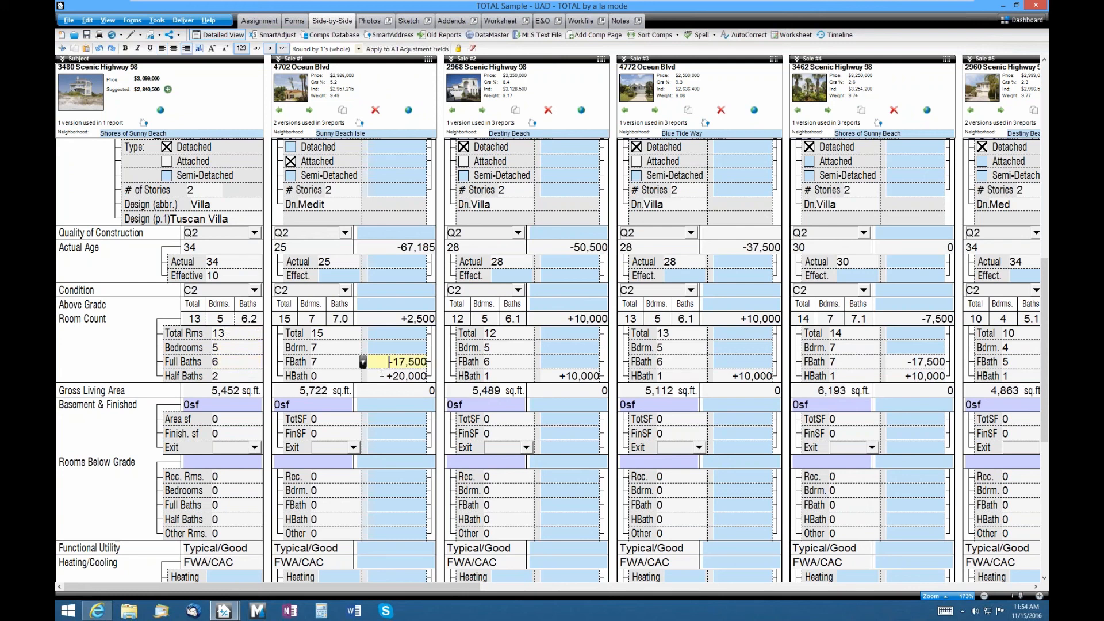
{"action": "left_click", "coordinate": [380, 373]}
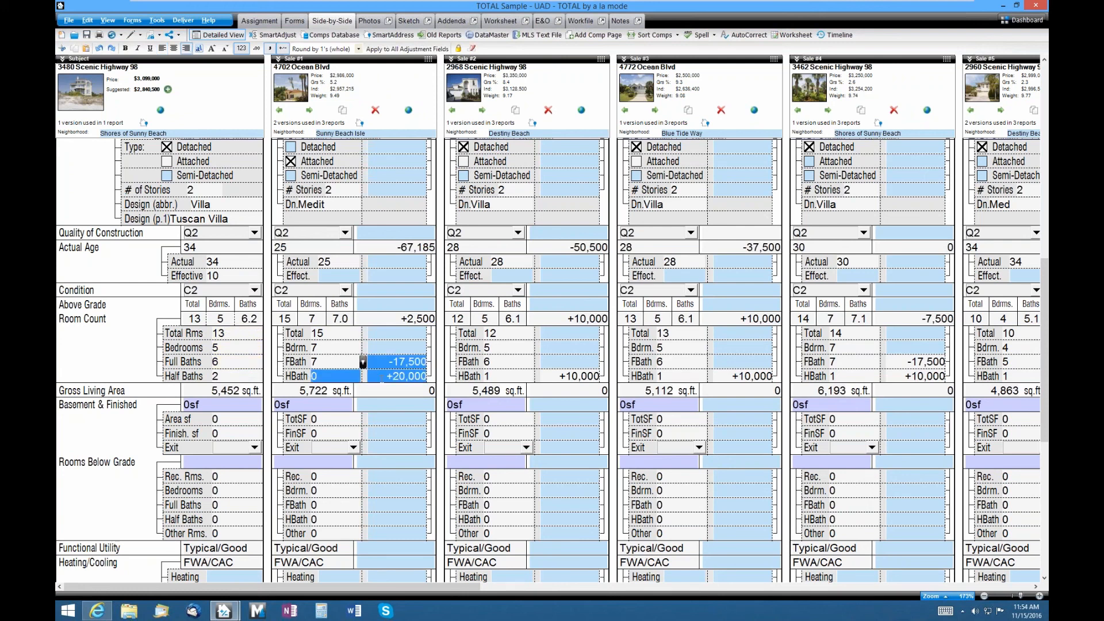
{"action": "left_click", "coordinate": [382, 362]}
{"action": "left_click_drag", "start_coordinate": [382, 362], "coordinate": [431, 377]}
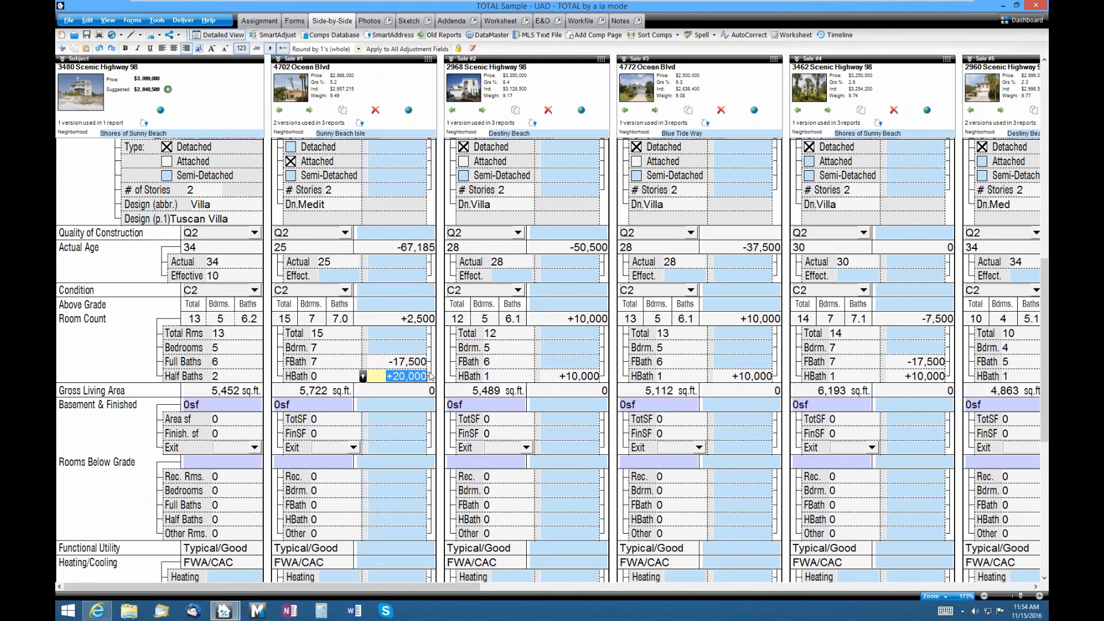
{"action": "left_click", "coordinate": [381, 377]}
{"action": "left_click", "coordinate": [381, 362]}
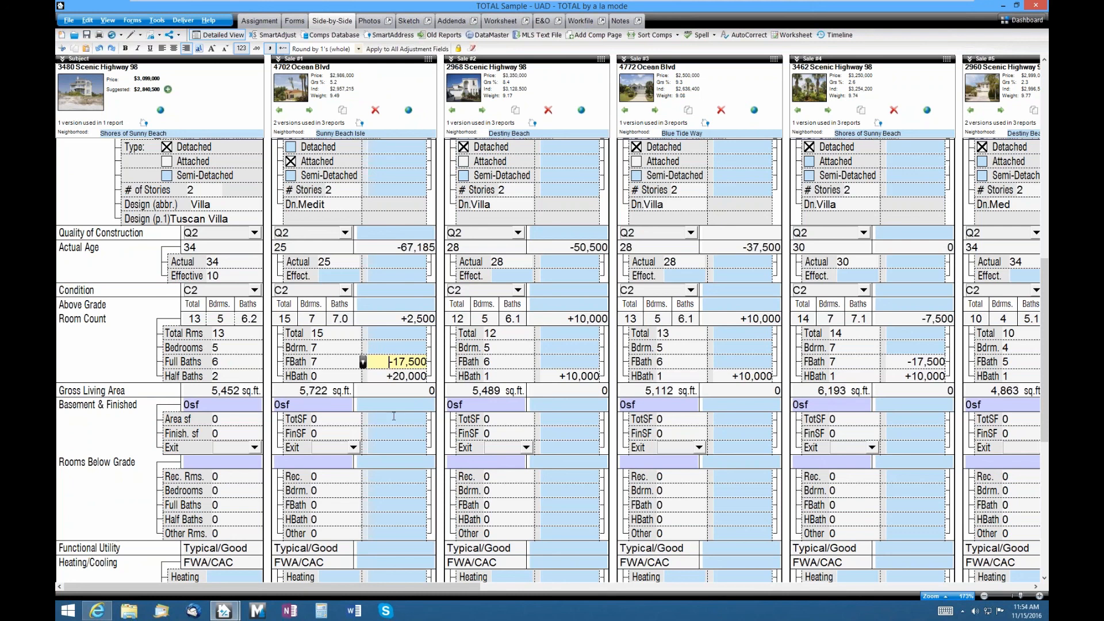
{"action": "left_click_drag", "start_coordinate": [396, 418], "coordinate": [400, 532]}
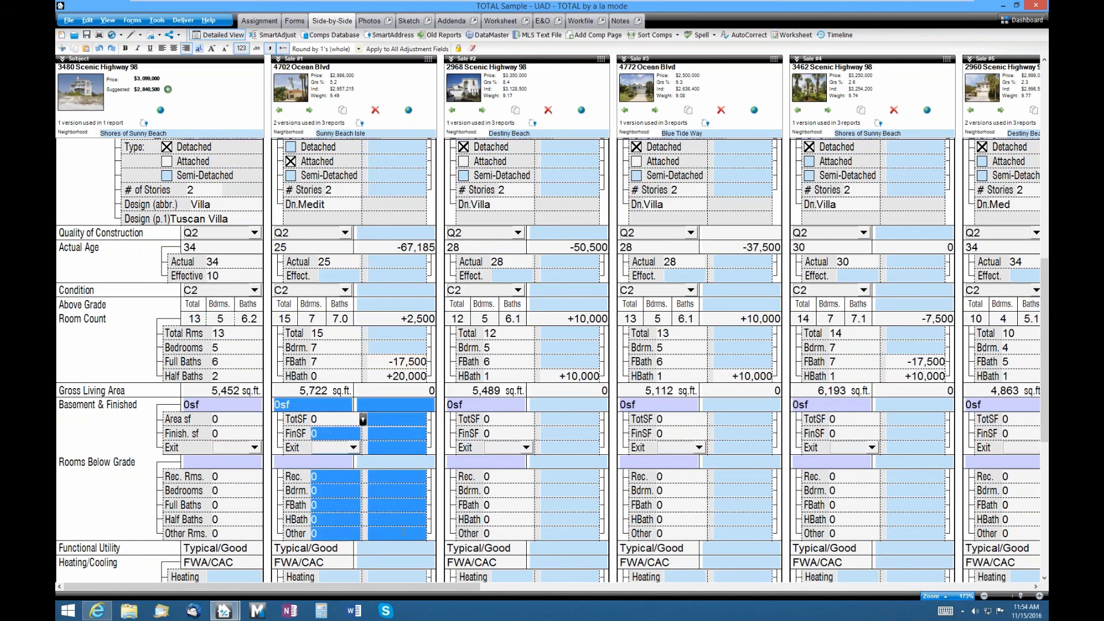
{"action": "left_click", "coordinate": [404, 533]}
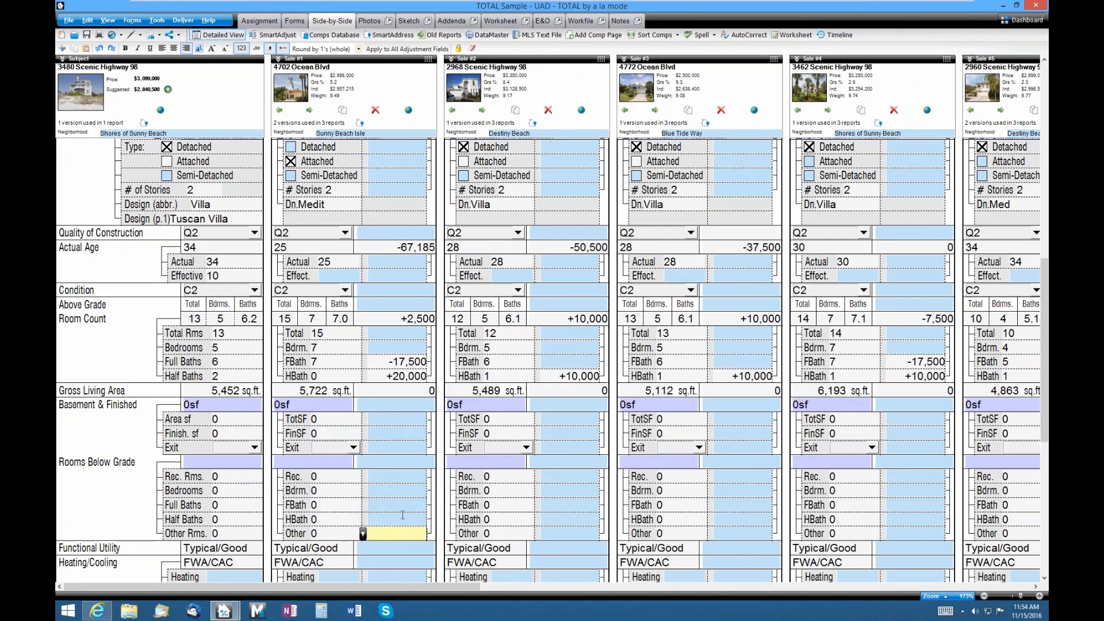
{"action": "left_click", "coordinate": [403, 424]}
{"action": "left_click", "coordinate": [406, 435]}
{"action": "left_click", "coordinate": [410, 449]}
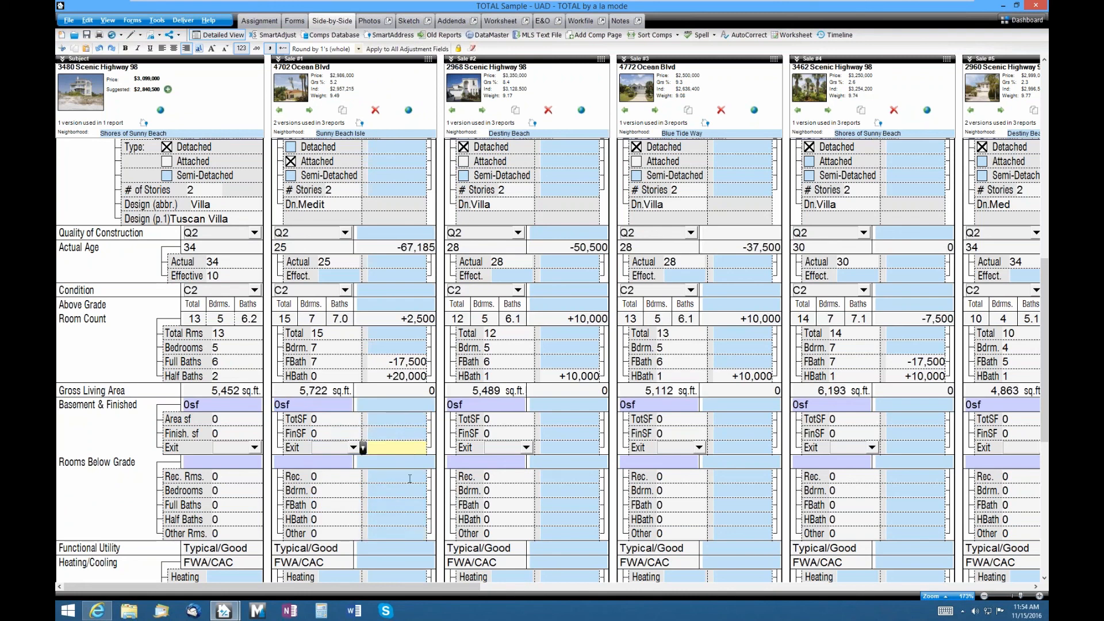
{"action": "left_click", "coordinate": [410, 478]}
{"action": "left_click", "coordinate": [410, 492]}
{"action": "left_click", "coordinate": [410, 505]}
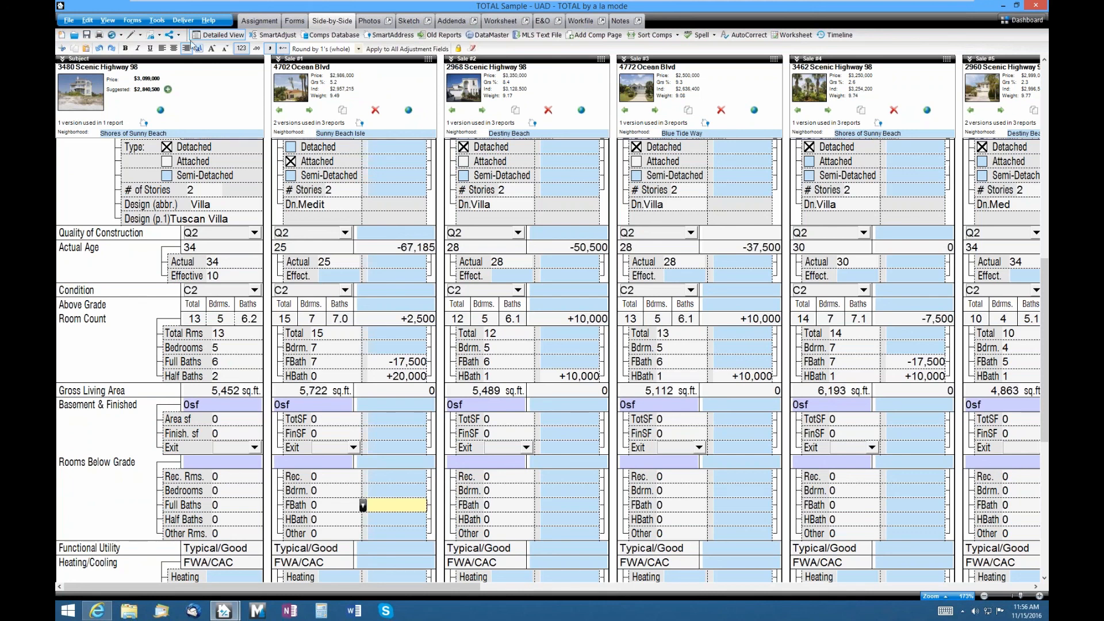
- Scroll the comp grid back up to the Address, Sale Price and concessions rows
{"action": "scroll", "coordinate": [386, 266], "scroll_direction": "up", "scroll_amount": 8}
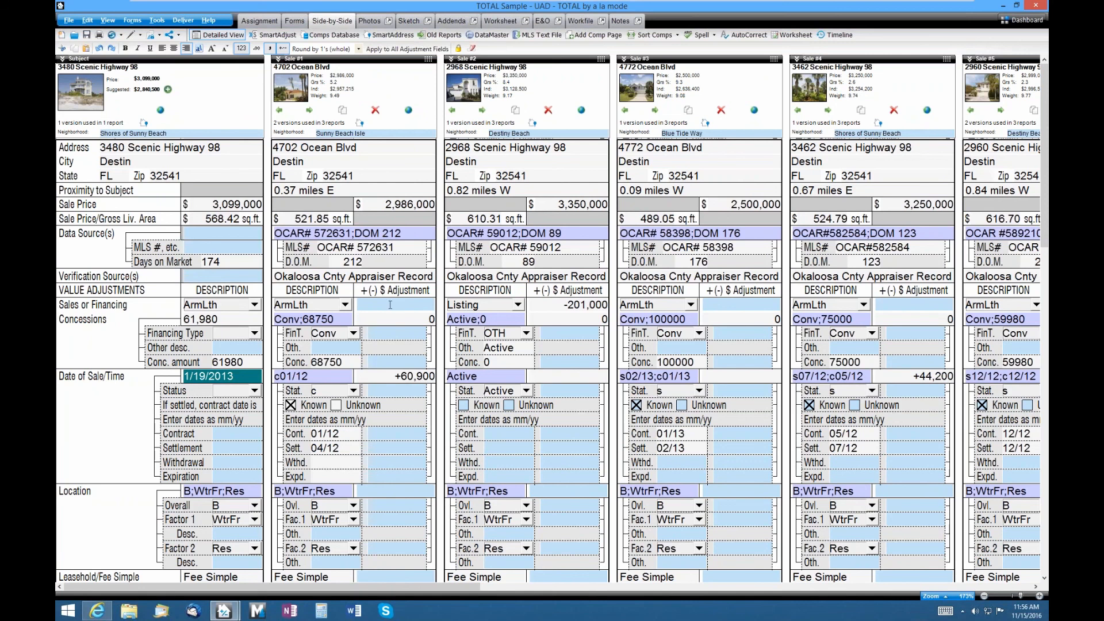
- Replace Sale #2's -201,000 concessions adjustment with -5% (-167,500) and turn on SmartAdjust
{"action": "left_click", "coordinate": [563, 307]}
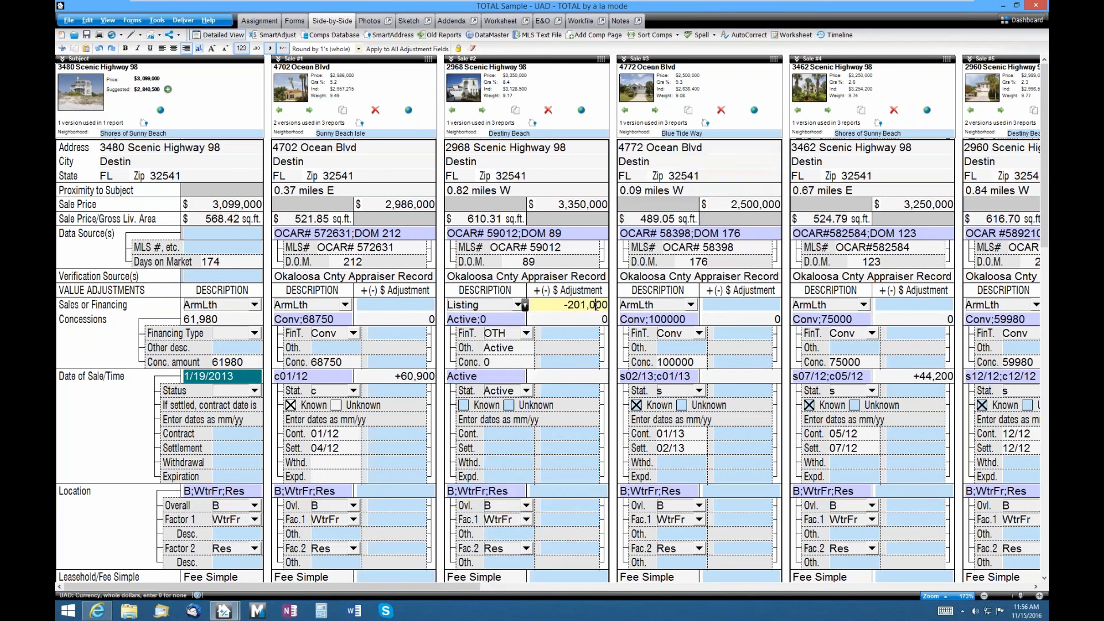
{"action": "left_click_drag", "start_coordinate": [564, 306], "coordinate": [608, 306]}
{"action": "type", "text": "-5%"}
{"action": "key", "text": "Tab"}
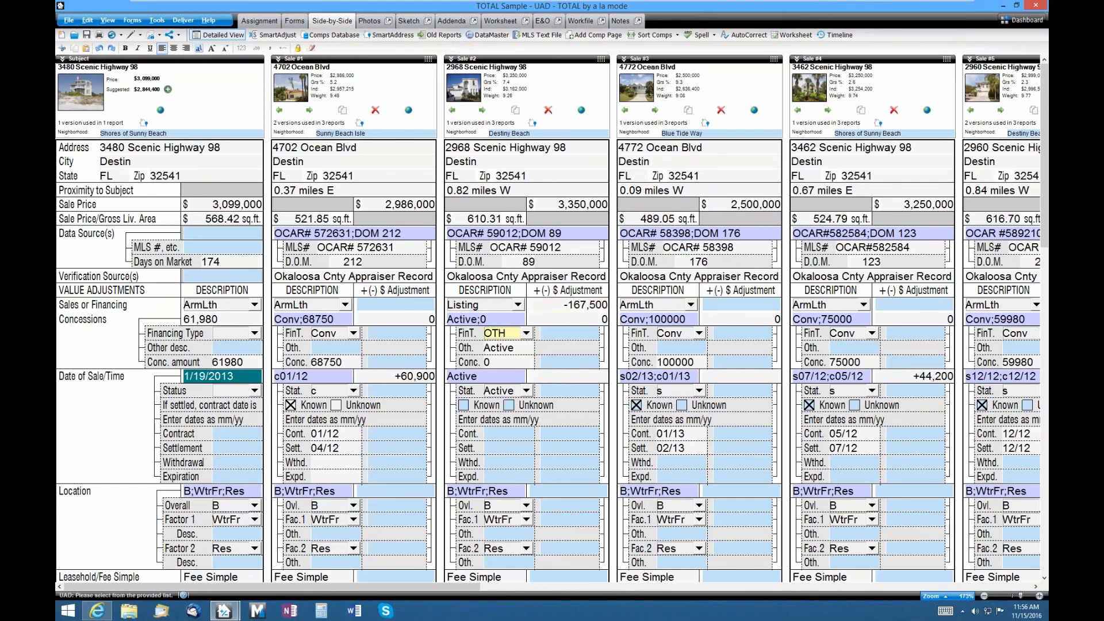
{"action": "left_click", "coordinate": [552, 309]}
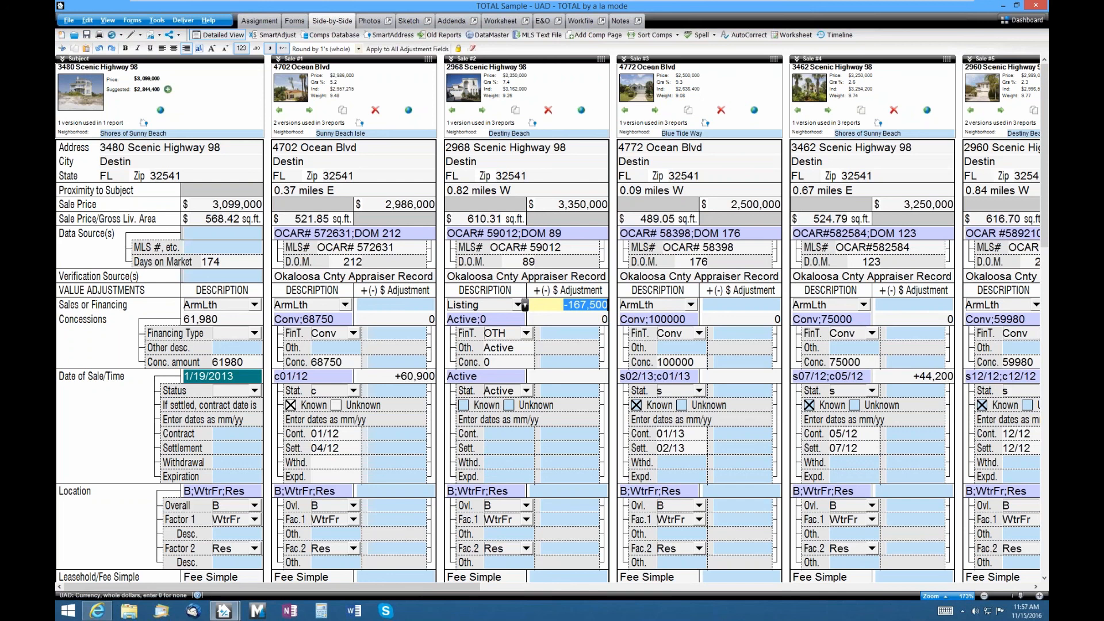
{"action": "left_click", "coordinate": [274, 34]}
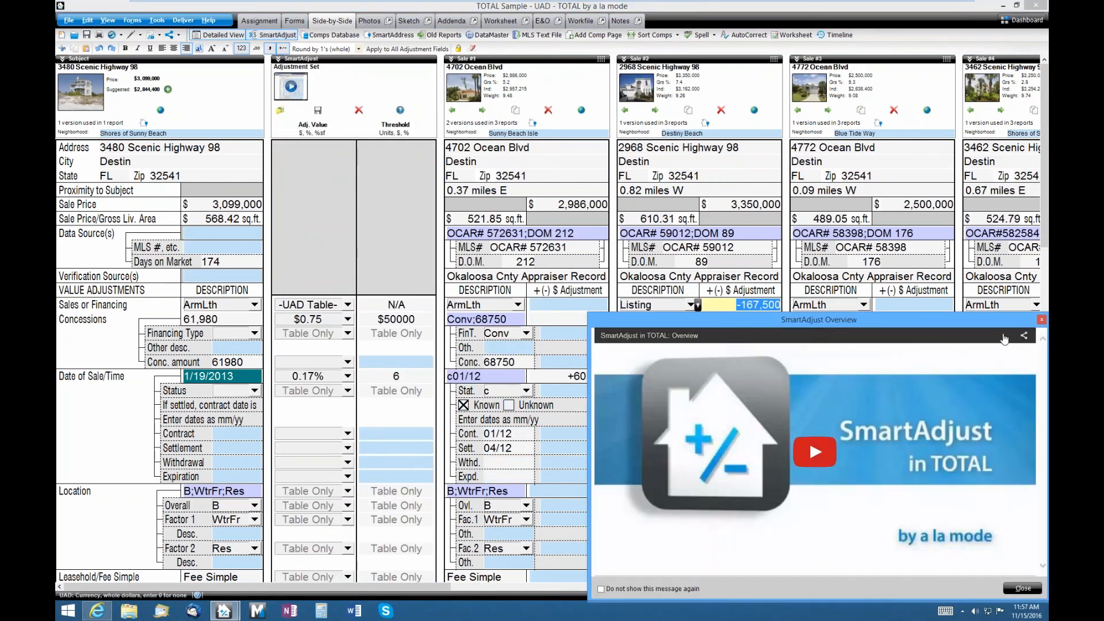
- Close the SmartAdjust overview video and select the Gross Living Area Adj. Value cell
{"action": "left_click", "coordinate": [1041, 320]}
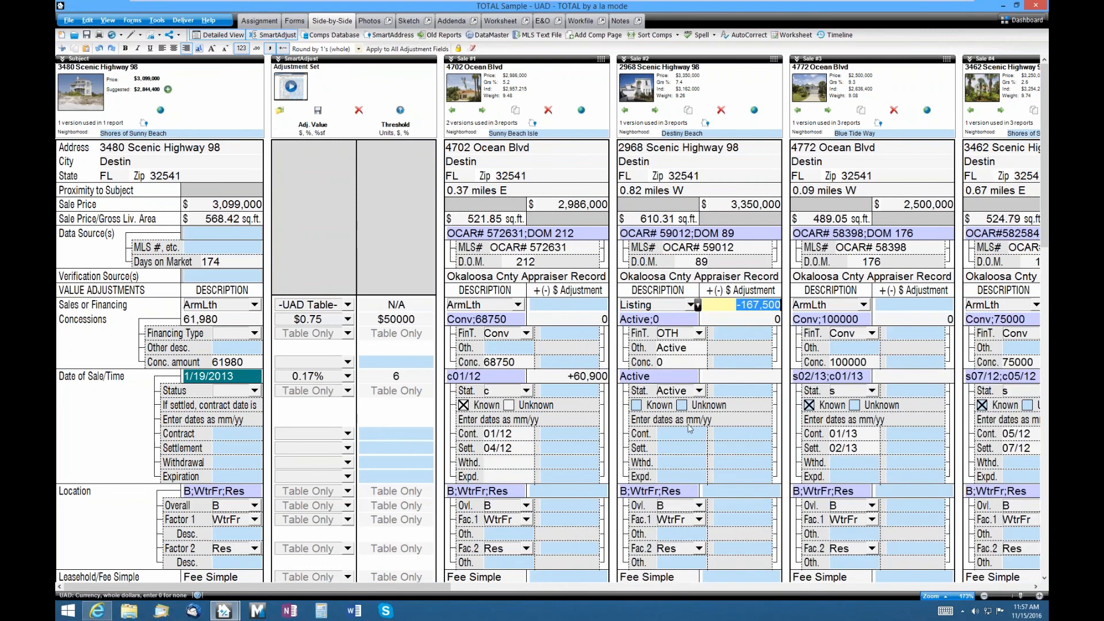
{"action": "scroll", "coordinate": [441, 450], "scroll_direction": "down", "scroll_amount": 8}
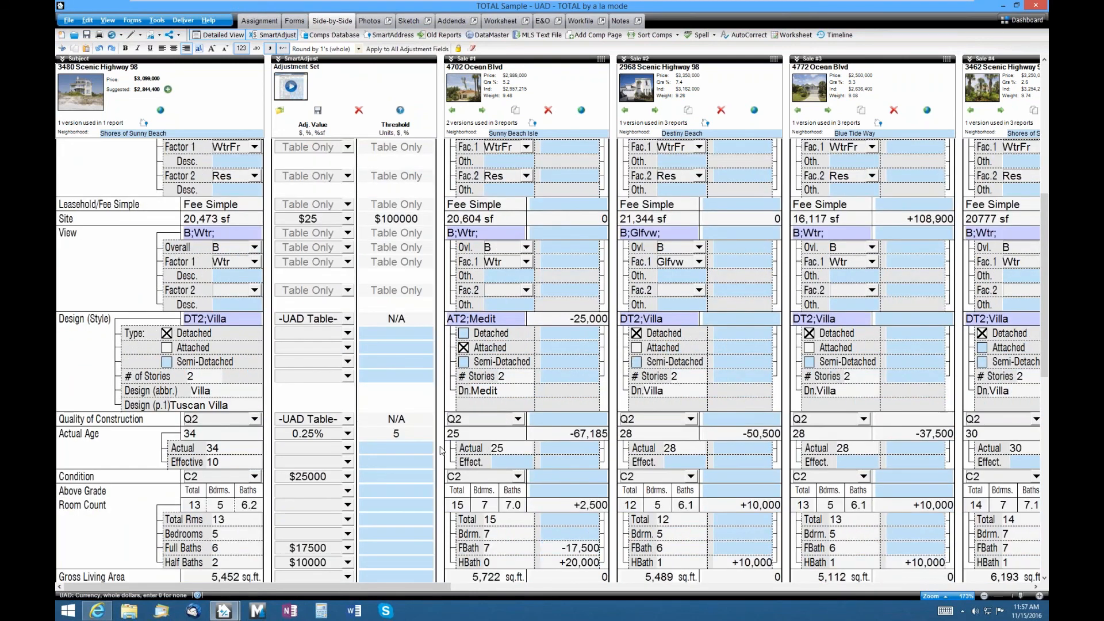
{"action": "scroll", "coordinate": [441, 450], "scroll_direction": "down", "scroll_amount": 4}
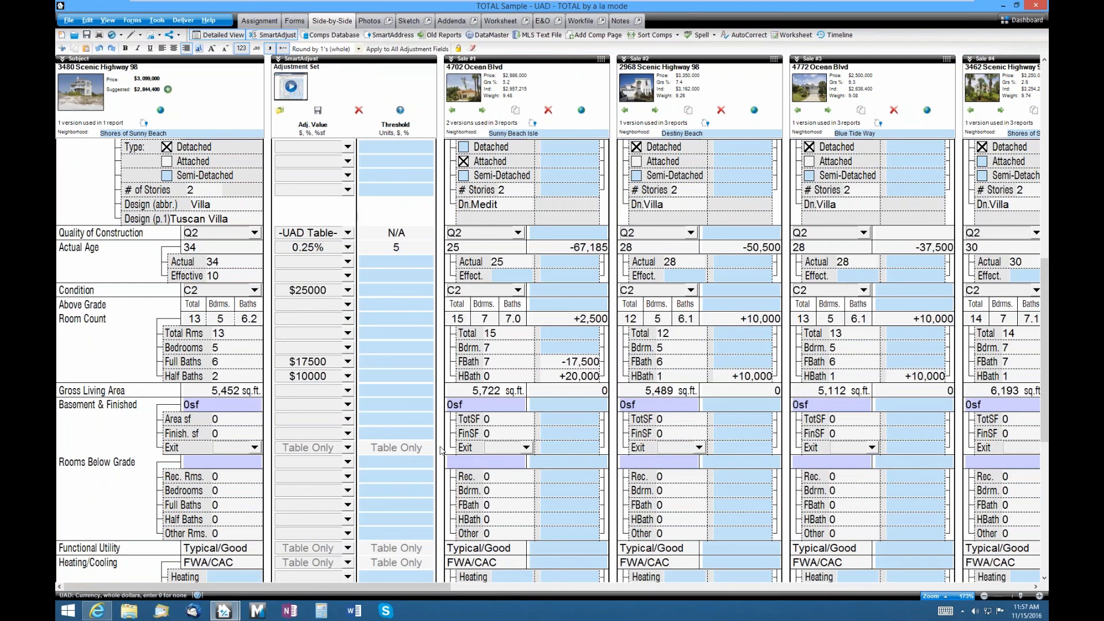
{"action": "left_click", "coordinate": [319, 391]}
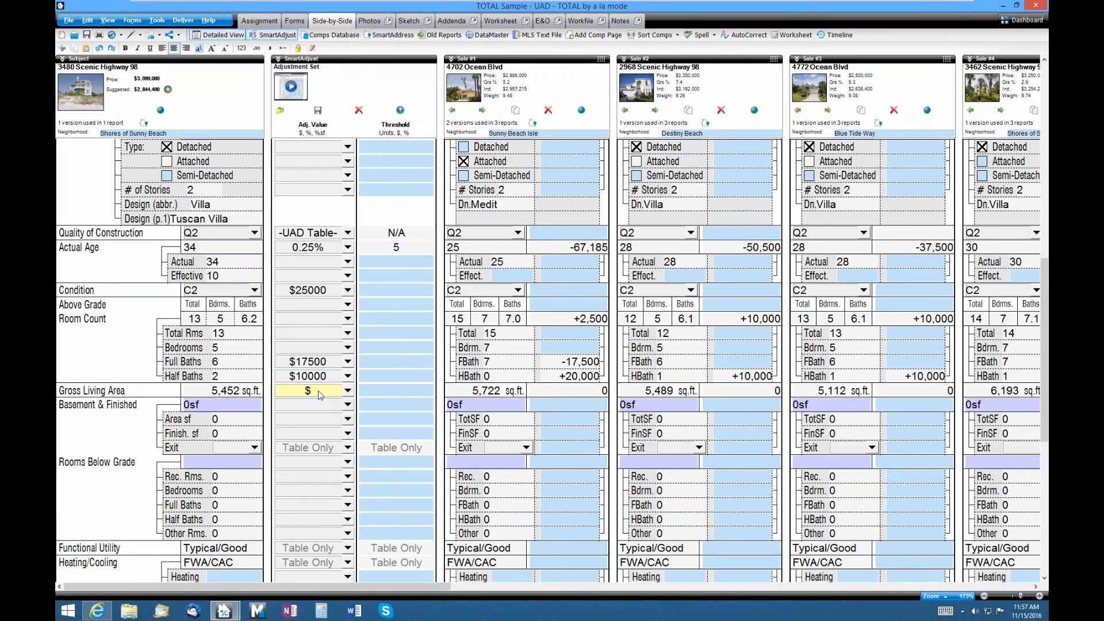
- Enter $355 as the Gross Living Area adjustment rate
{"action": "type", "text": "3255"}
{"action": "key", "text": "BackSpace"}
{"action": "key", "text": "BackSpace"}
{"action": "key", "text": "BackSpace"}
{"action": "left_click", "coordinate": [381, 390]}
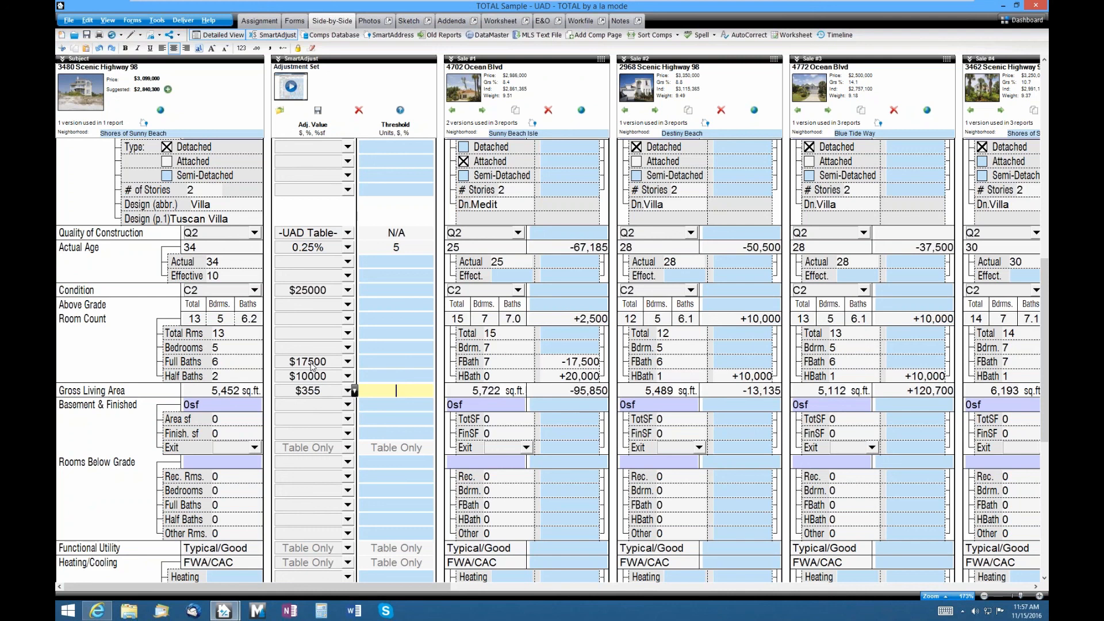
{"action": "left_click", "coordinate": [332, 393]}
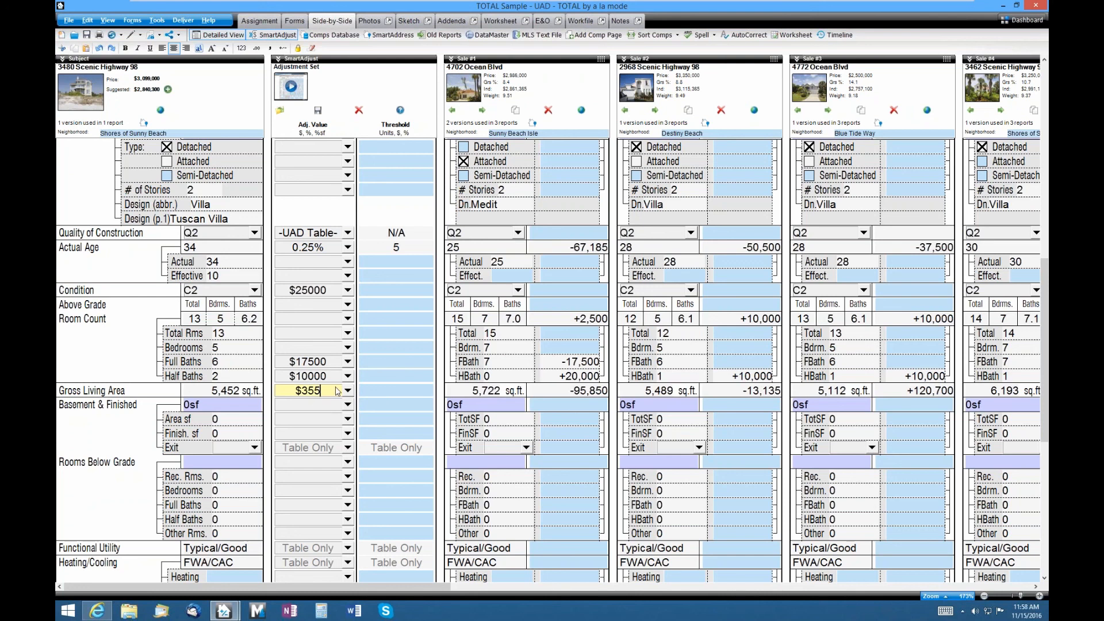
- Set the GLA threshold to 100 sq.ft., zeroing Sale #2's GLA adjustment
{"action": "left_click", "coordinate": [418, 391]}
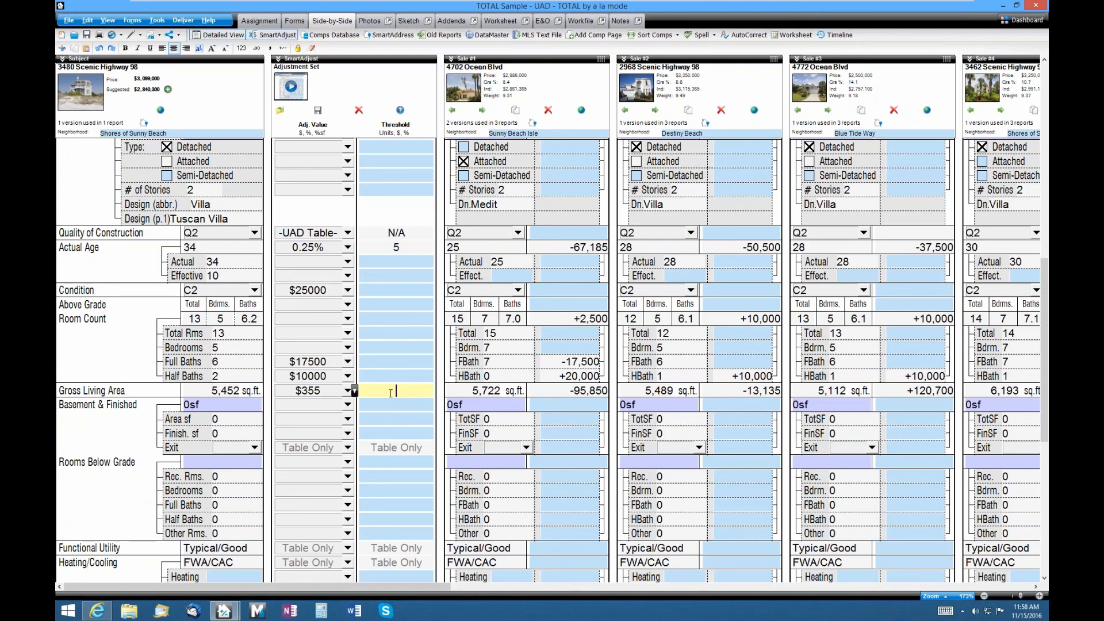
{"action": "type", "text": "$10,000"}
{"action": "left_click_drag", "start_coordinate": [420, 395], "coordinate": [377, 391]}
{"action": "type", "text": "100"}
{"action": "left_click", "coordinate": [419, 403]}
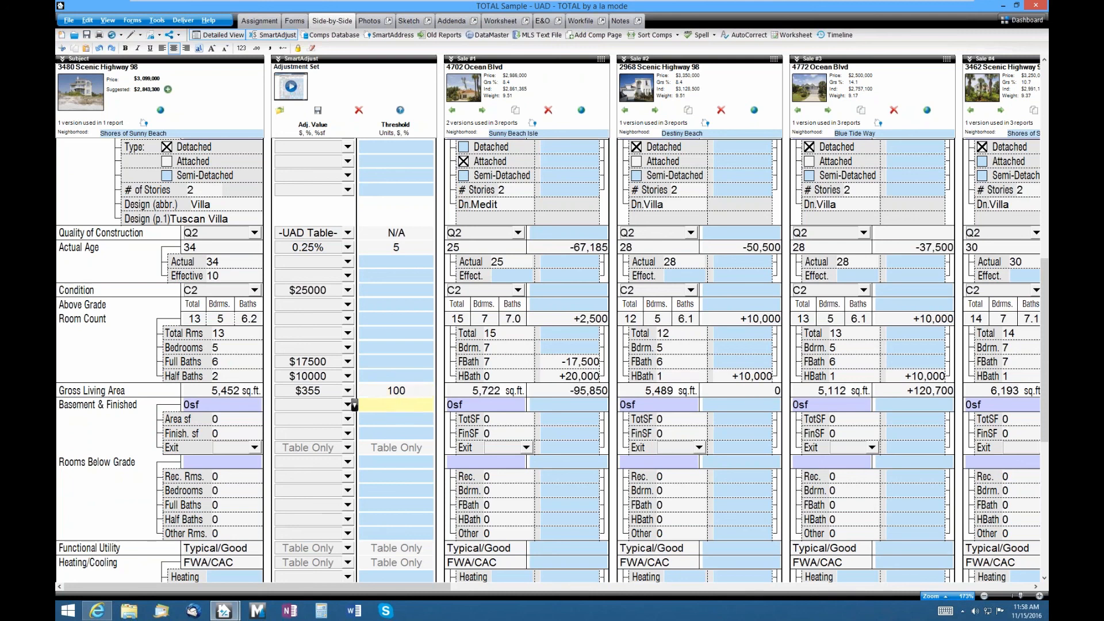
{"action": "left_click", "coordinate": [771, 391]}
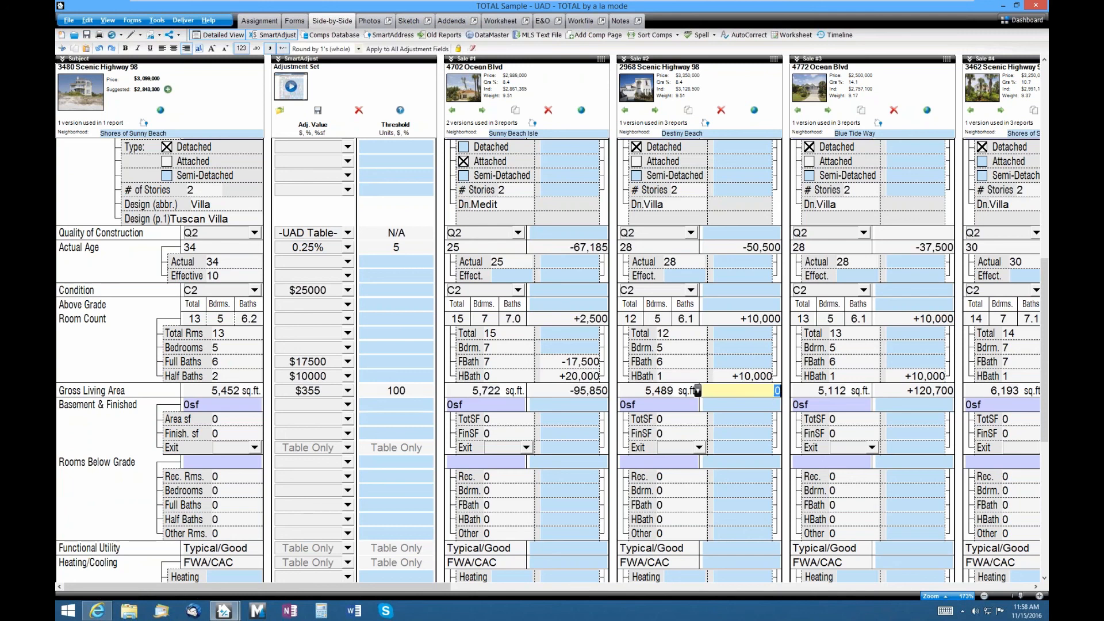
- Compare Sale #2's 5,489 GLA with the subject's 5,452, then edit the 0.17% Date of Sale rate
{"action": "left_click", "coordinate": [651, 388]}
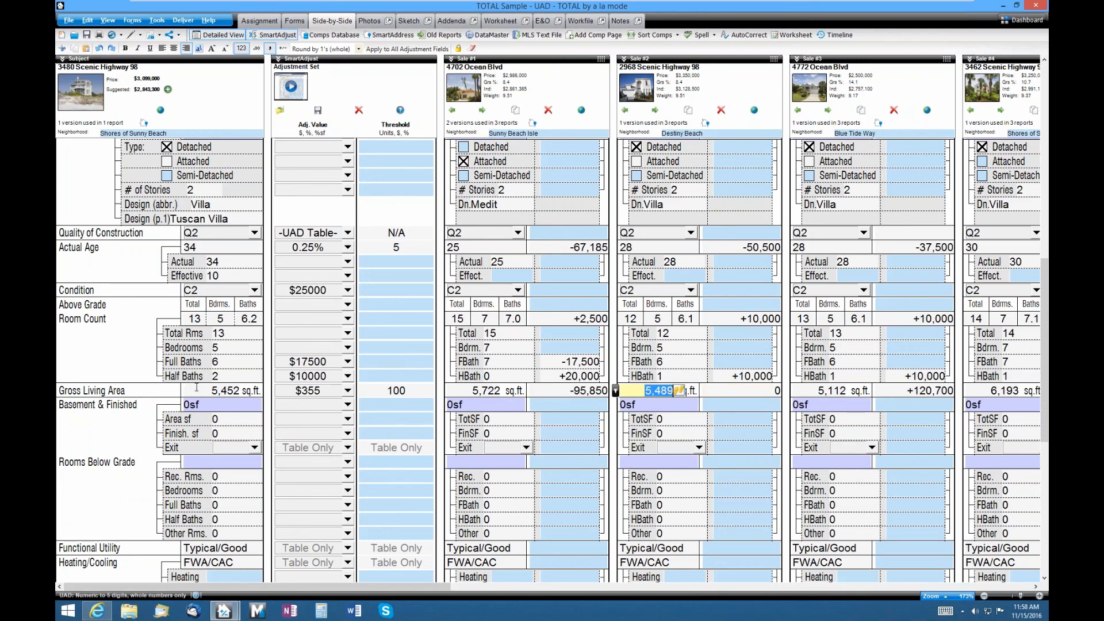
{"action": "left_click", "coordinate": [244, 391]}
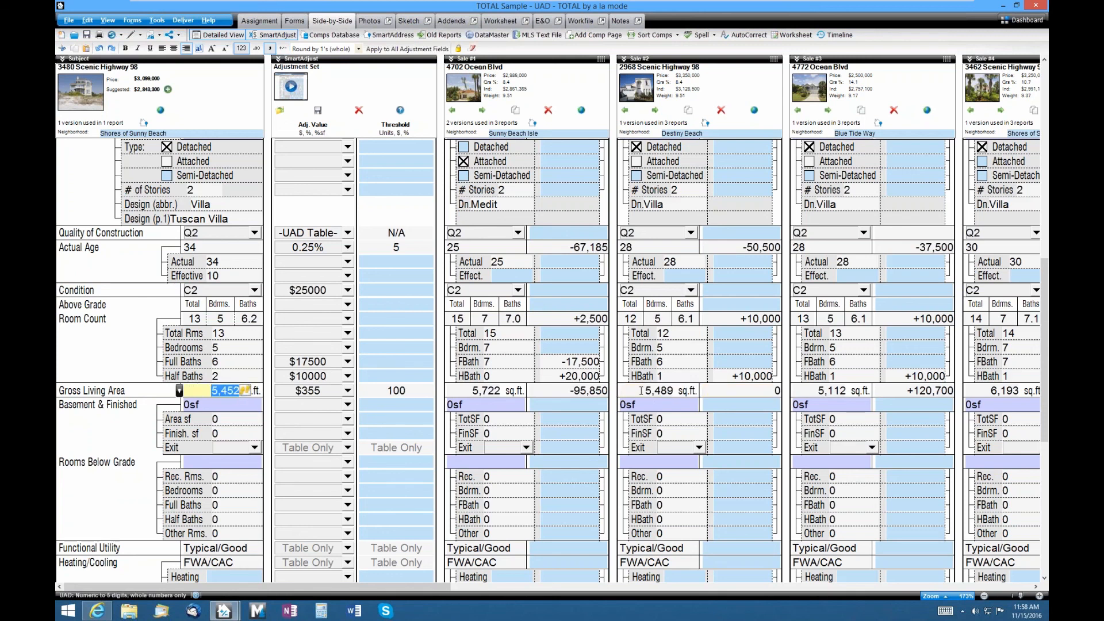
{"action": "left_click", "coordinate": [679, 390]}
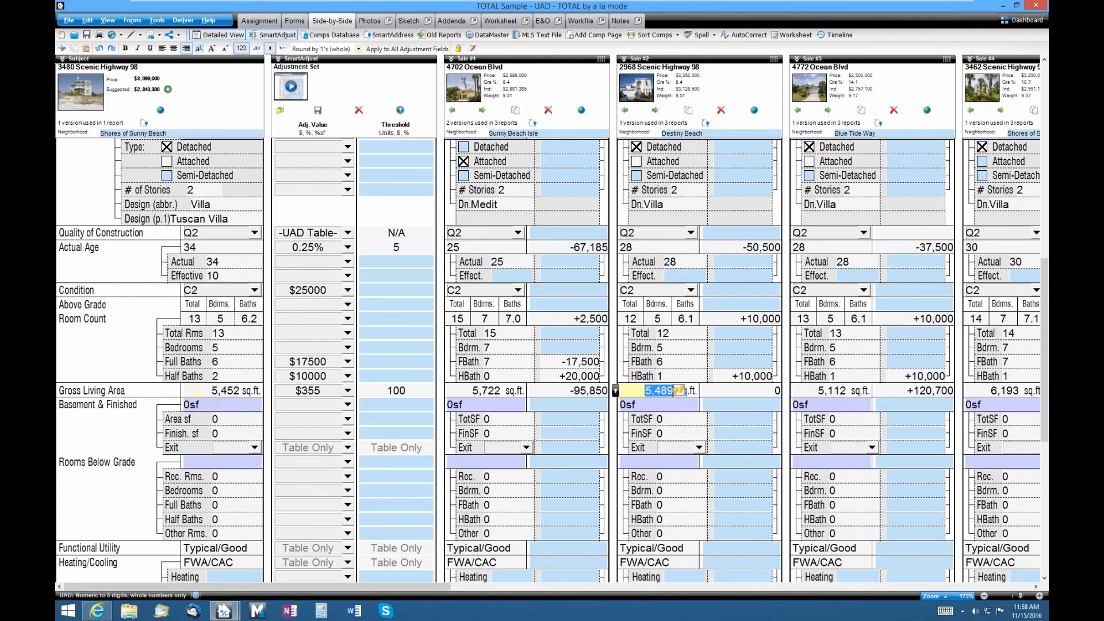
{"action": "left_click", "coordinate": [379, 304]}
{"action": "scroll", "coordinate": [378, 305], "scroll_direction": "up", "scroll_amount": 15}
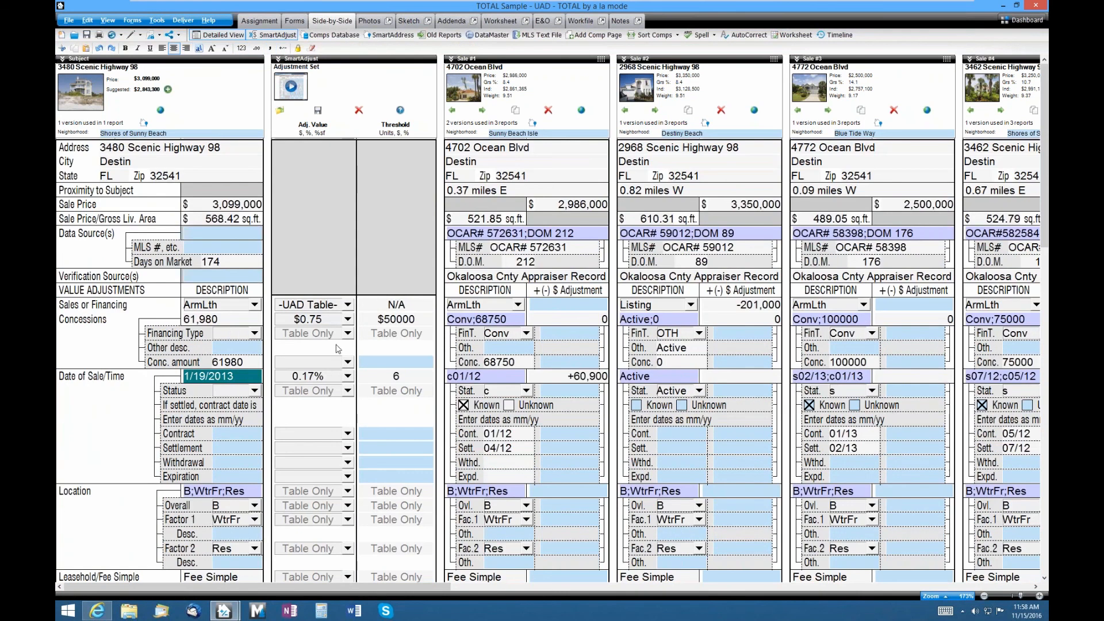
{"action": "left_click", "coordinate": [332, 379]}
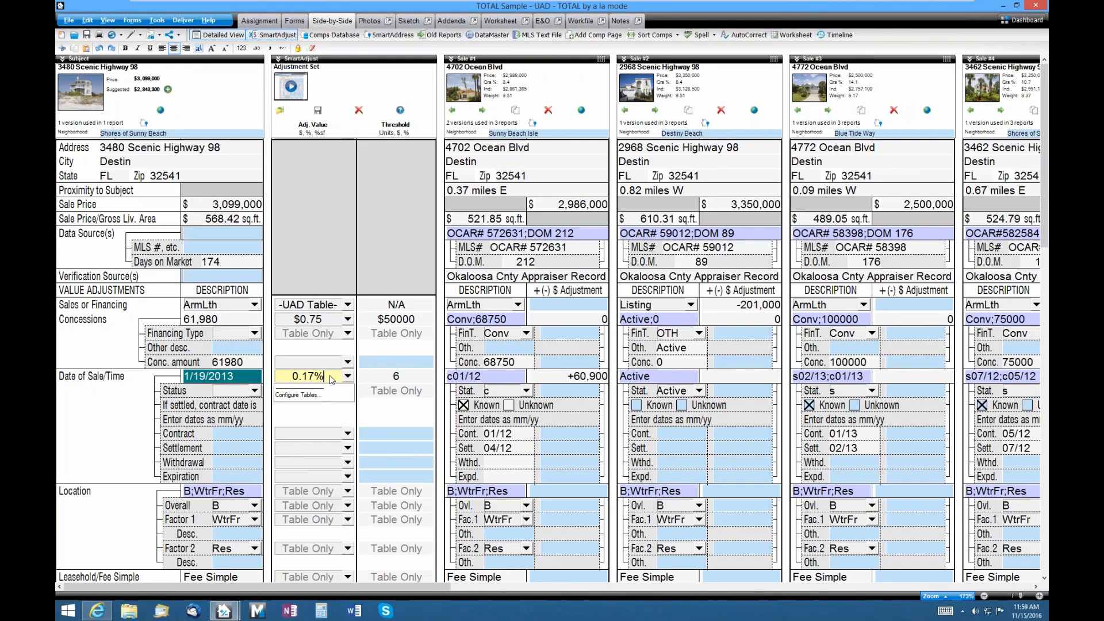
- Bring up the Windows Start search
{"action": "key", "text": "super"}
- Launch Calculator and compute 2 / 12, giving 0.1666666666666667
{"action": "type", "text": "calculator"}
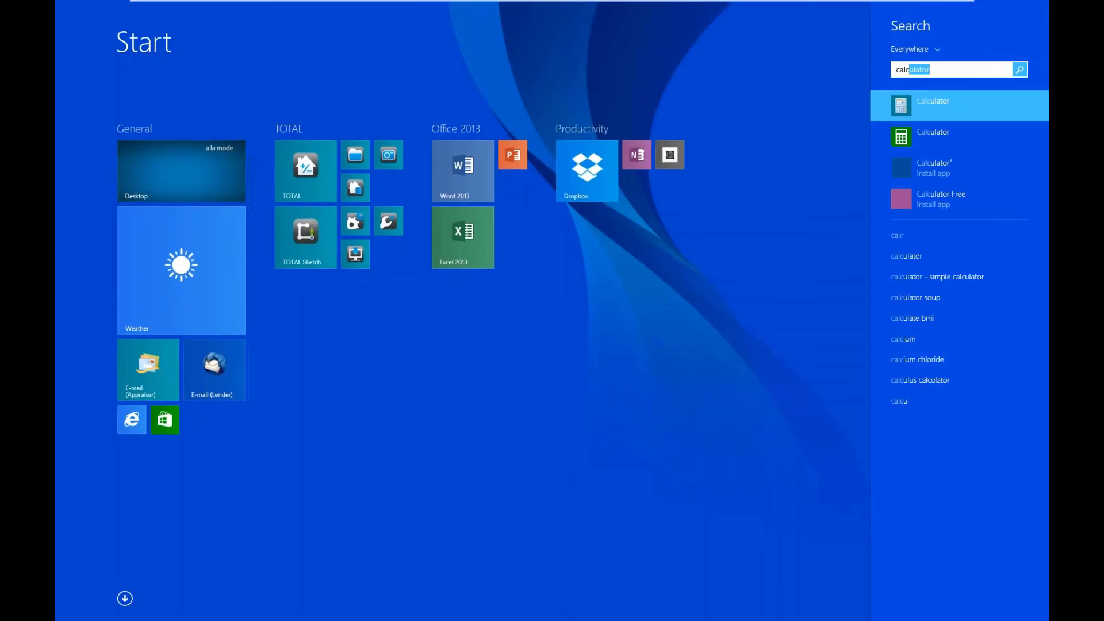
{"action": "key", "text": "Return"}
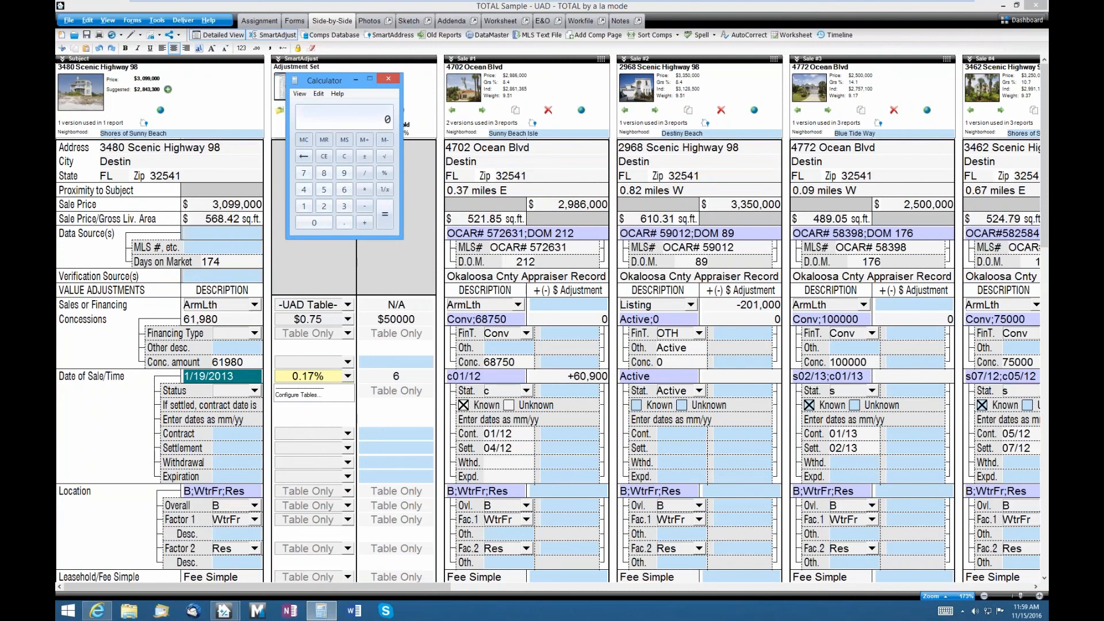
{"action": "type", "text": "2 / 12"}
{"action": "key", "text": "Return"}
- Close Calculator and launch TOTAL's Comps Database
{"action": "left_click", "coordinate": [387, 77]}
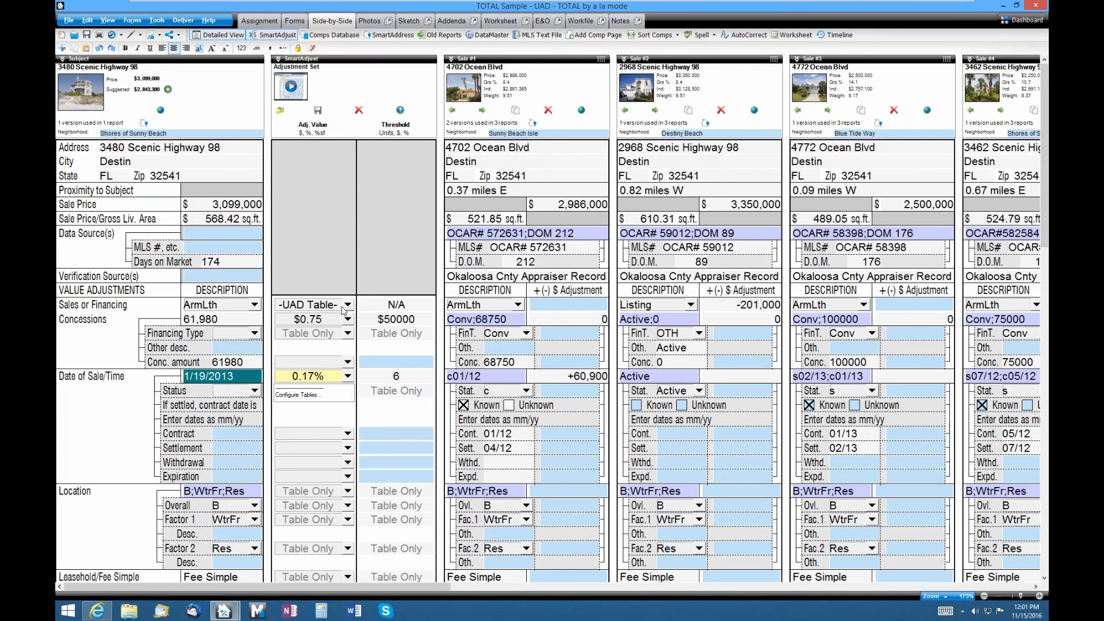
{"action": "left_click", "coordinate": [348, 36]}
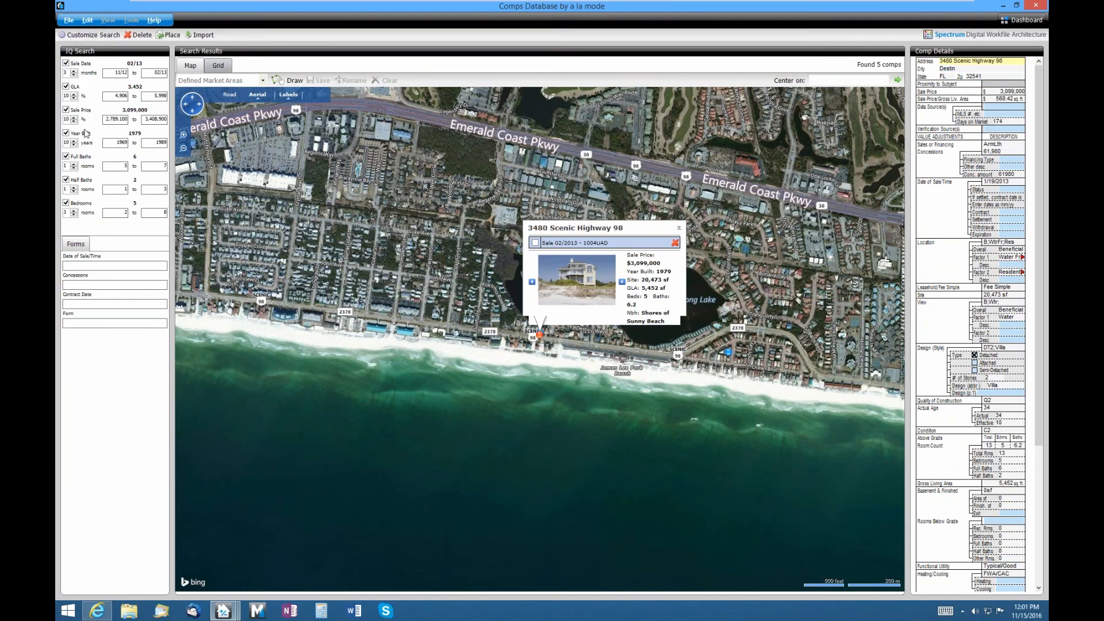
- Open Customize Search to review the IQ search fields such as Sale Date ±3 months and GLA ±10%
{"action": "left_click", "coordinate": [108, 36]}
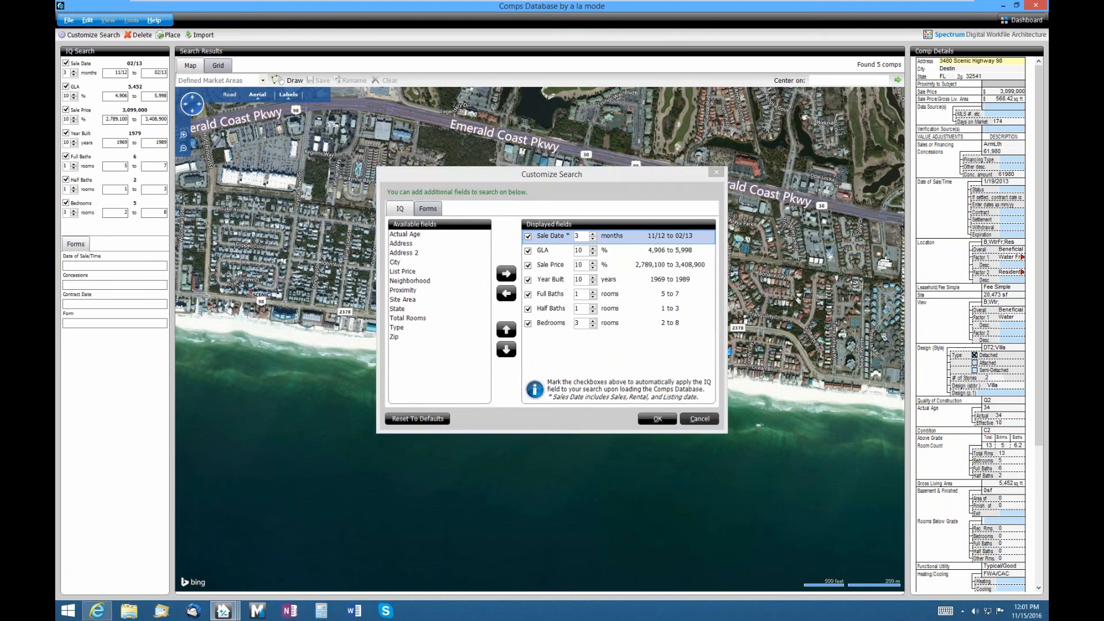
- Close the Customize Search dialog, returning to the map's sale popup
{"action": "left_click", "coordinate": [699, 419]}
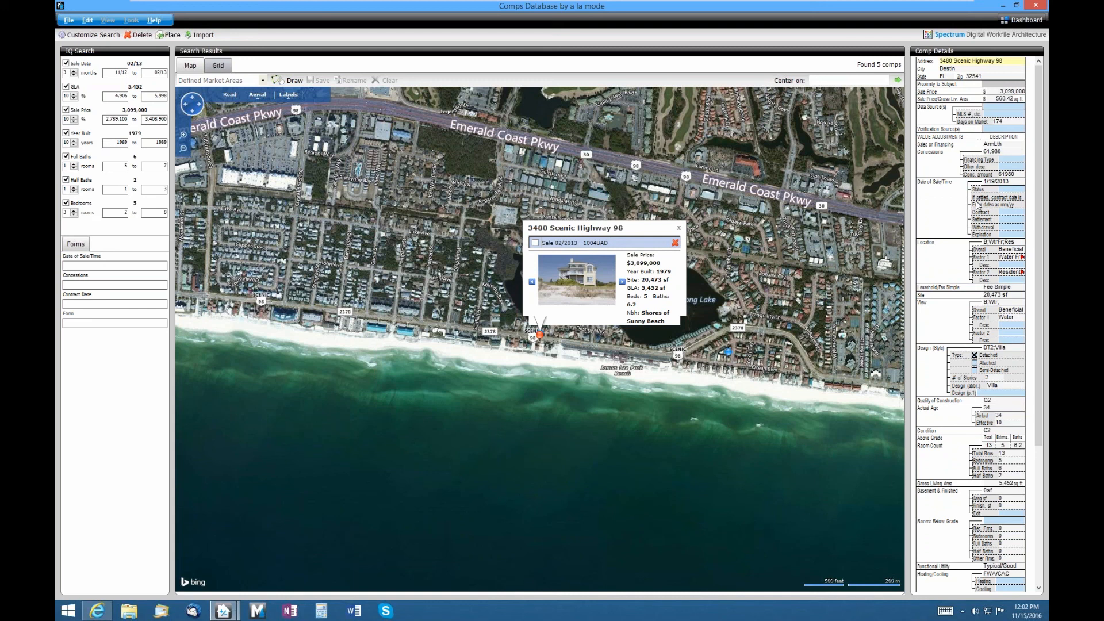
{"action": "left_click", "coordinate": [535, 244]}
{"action": "left_click", "coordinate": [218, 65]}
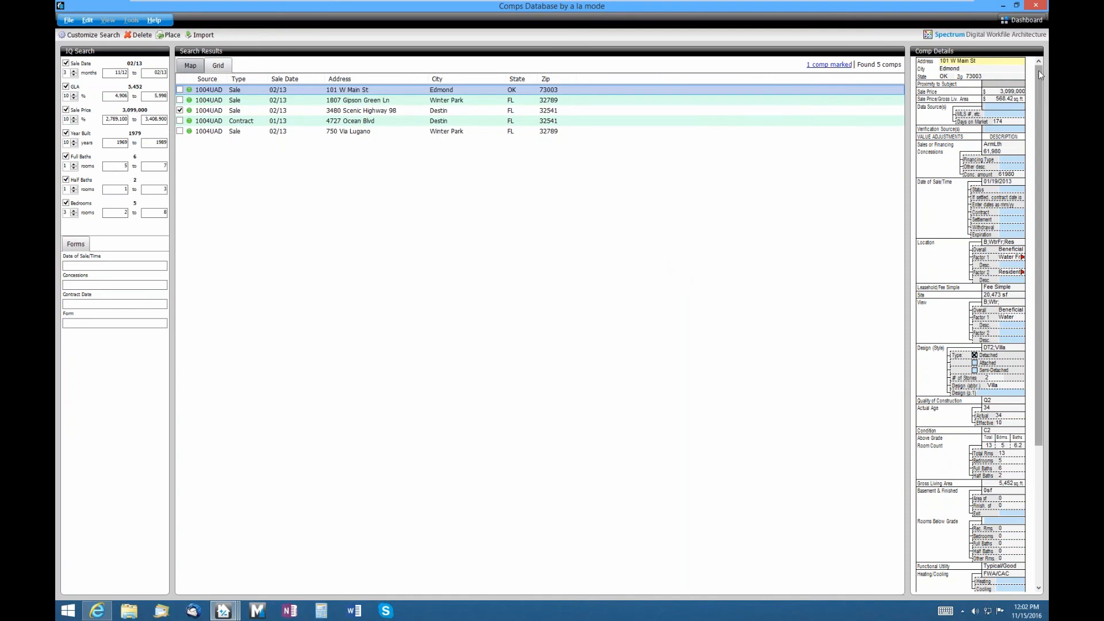
{"action": "mouse_move", "coordinate": [1039, 70]}
{"action": "left_mouse_down"}
{"action": "mouse_move", "coordinate": [1048, 220]}
{"action": "mouse_move", "coordinate": [1044, 81]}
{"action": "left_mouse_up"}
{"action": "left_click", "coordinate": [466, 124]}
{"action": "left_click", "coordinate": [468, 131]}
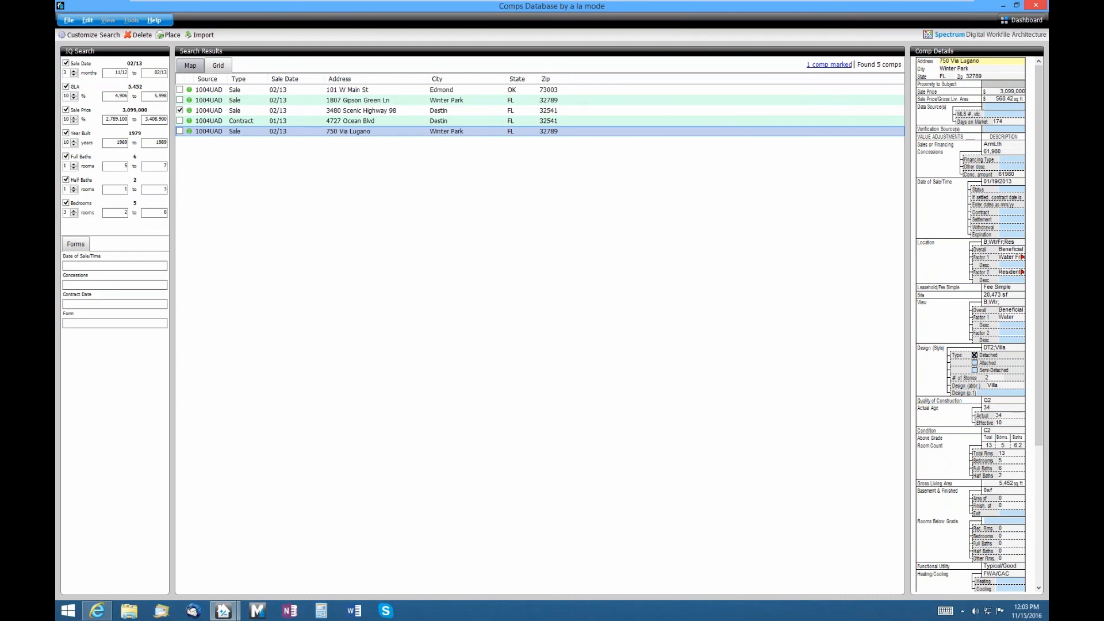
{"action": "left_click", "coordinate": [1037, 6]}
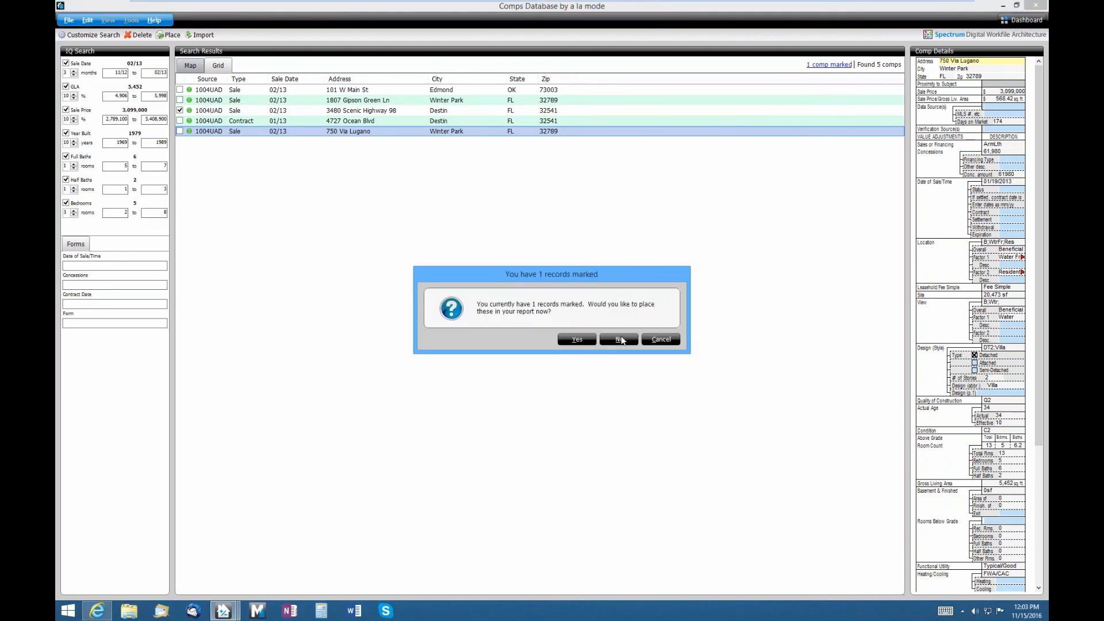
{"action": "left_click", "coordinate": [621, 338]}
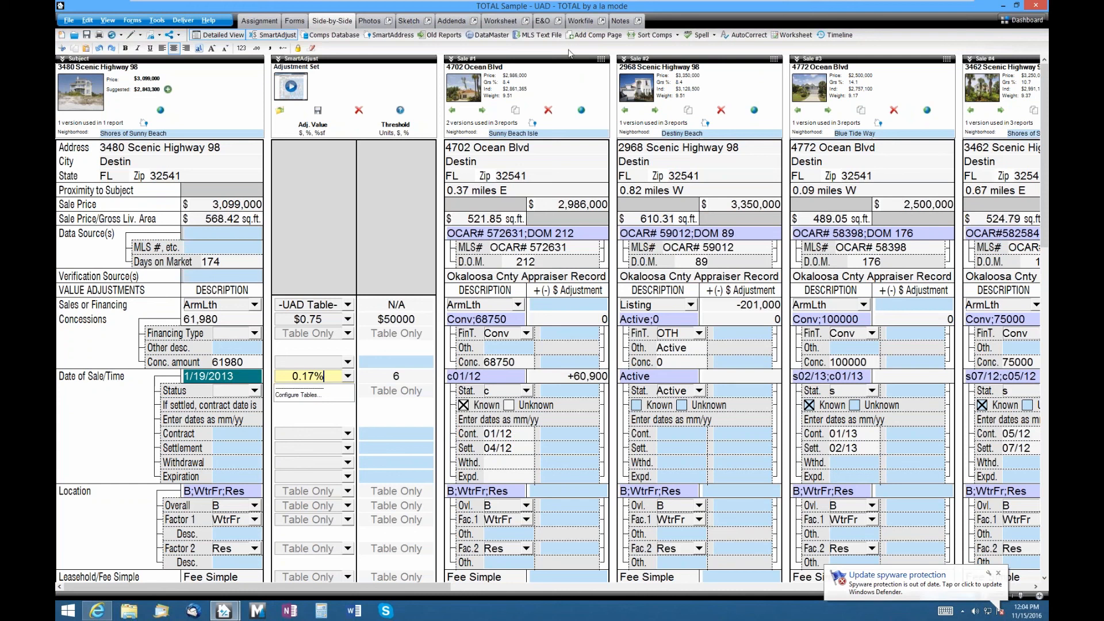
- Reopen the Comps Database from TOTAL's toolbar
{"action": "left_click", "coordinate": [331, 35]}
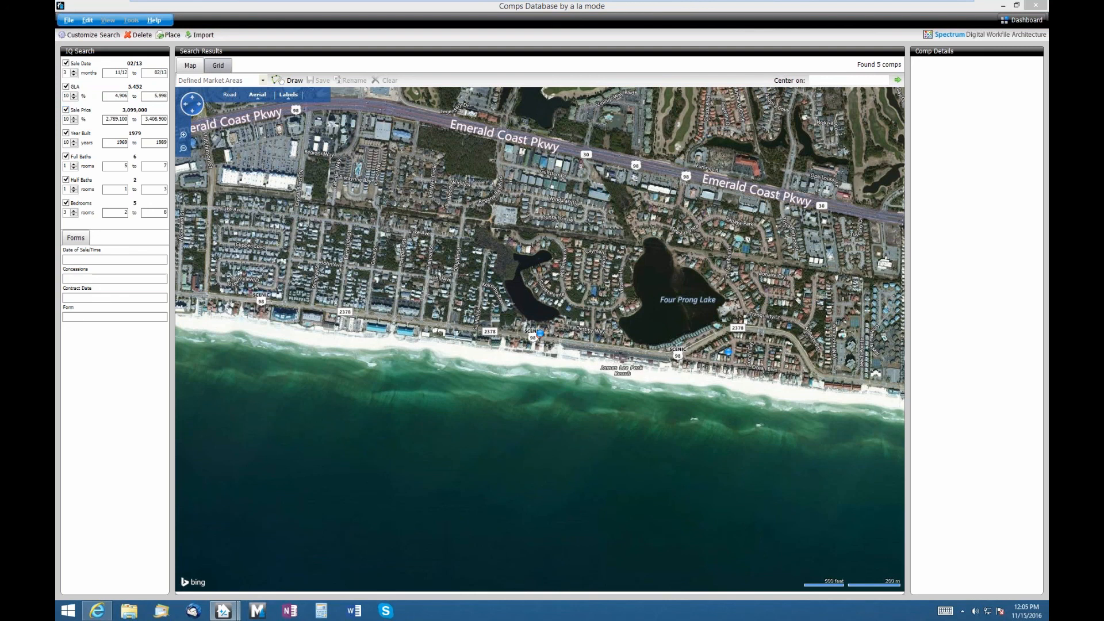
- Close the Comps Database window to return to the side-by-side grid
{"action": "left_click", "coordinate": [1036, 5]}
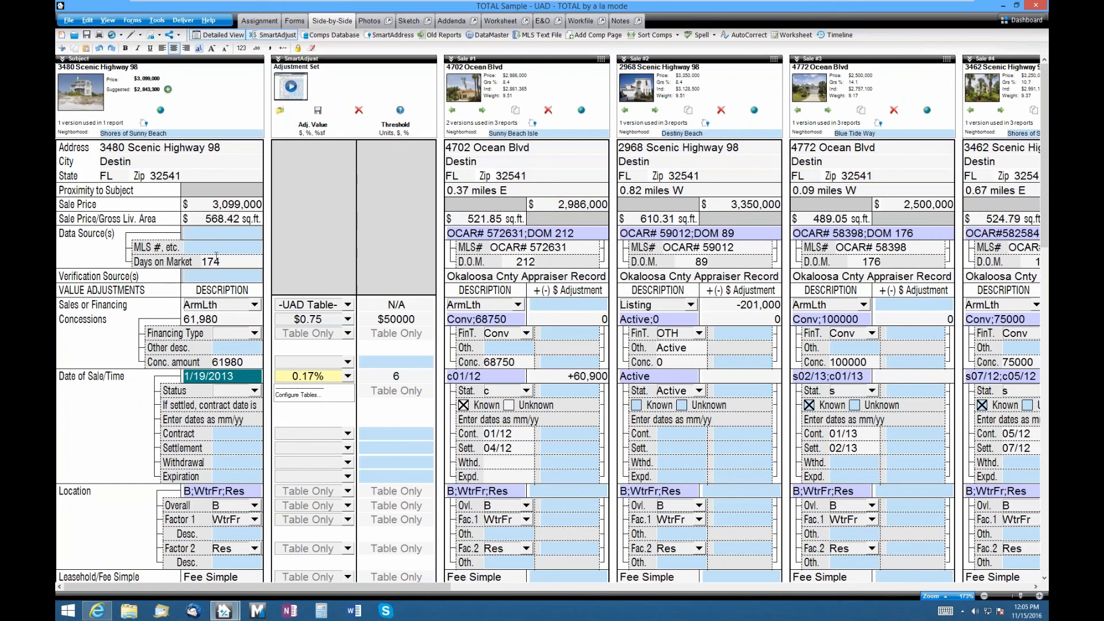
- Hide the SmartAdjust column and collapse the comp grid's detail sub-rows
{"action": "left_click", "coordinate": [274, 35]}
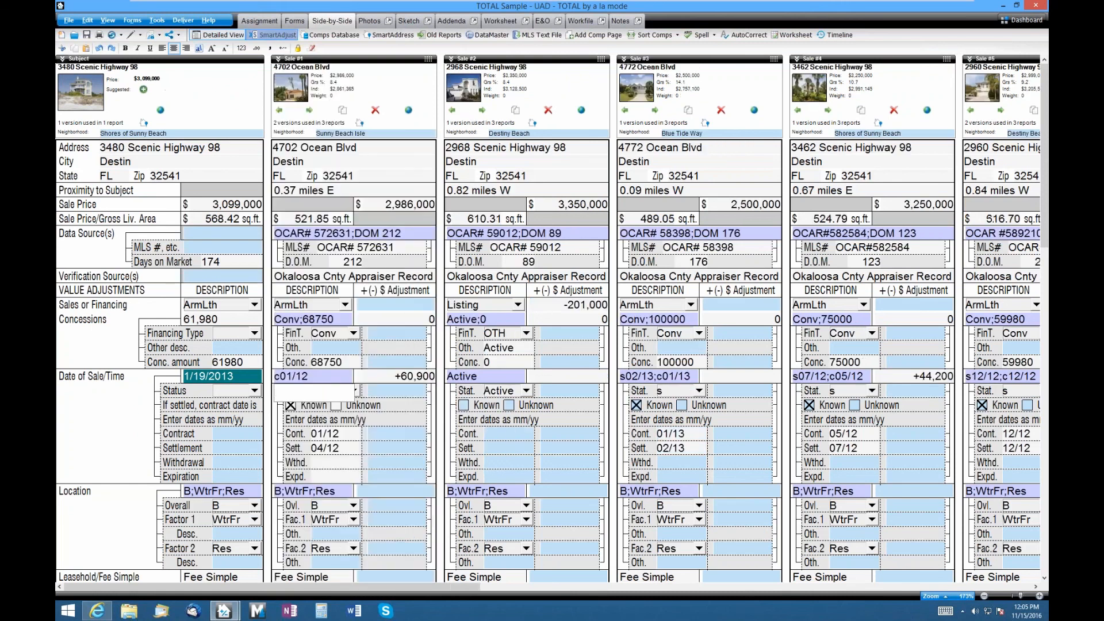
{"action": "left_click", "coordinate": [219, 35]}
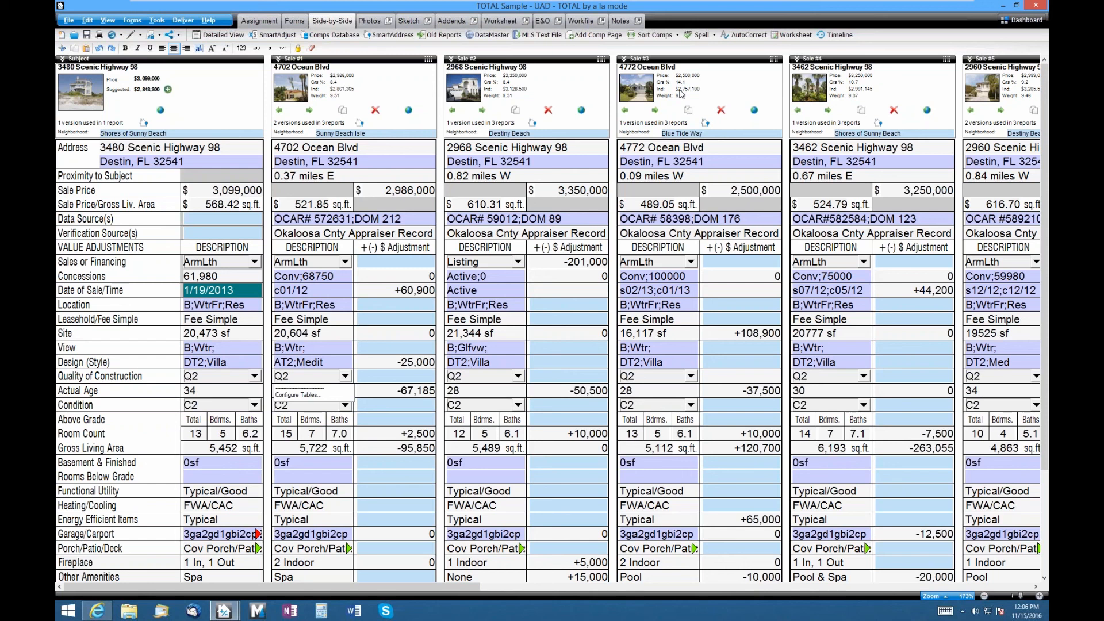
{"action": "left_click", "coordinate": [168, 90]}
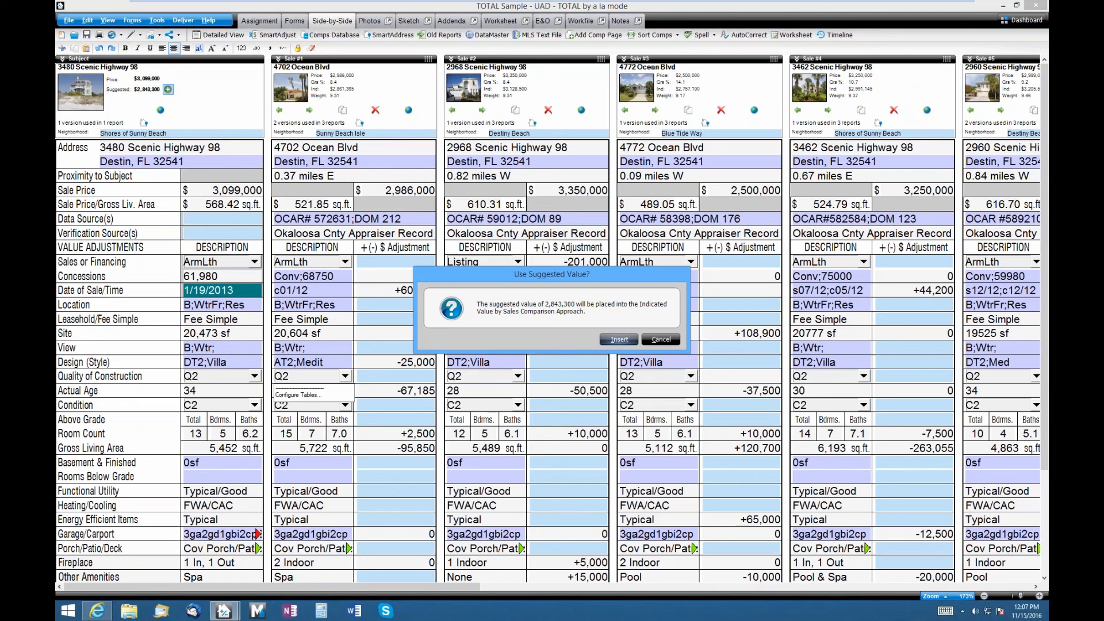
{"action": "left_click", "coordinate": [661, 339]}
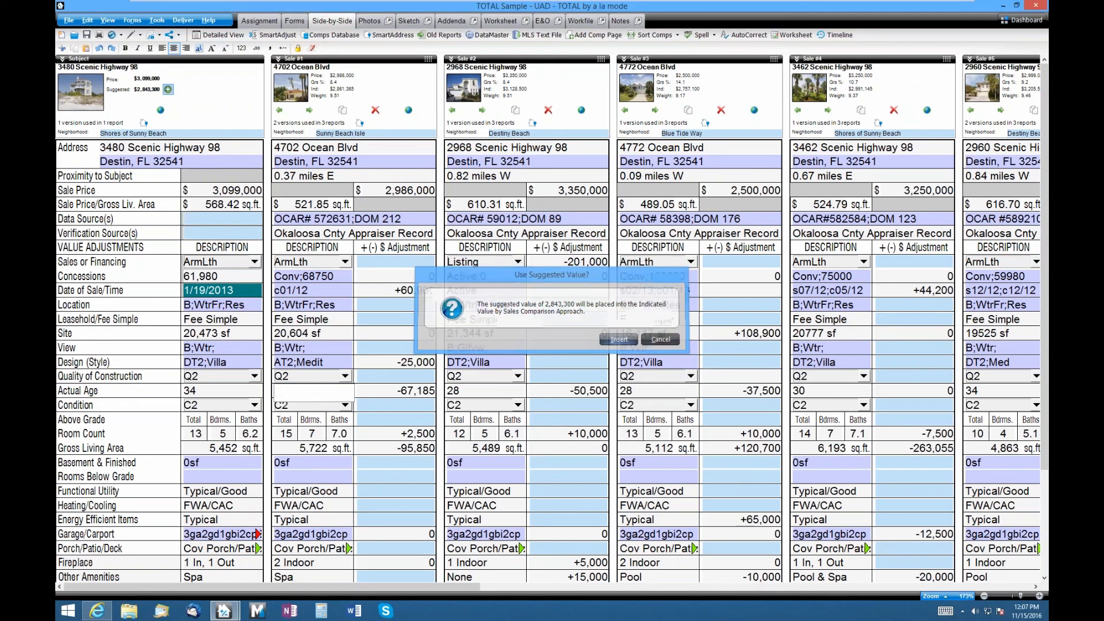